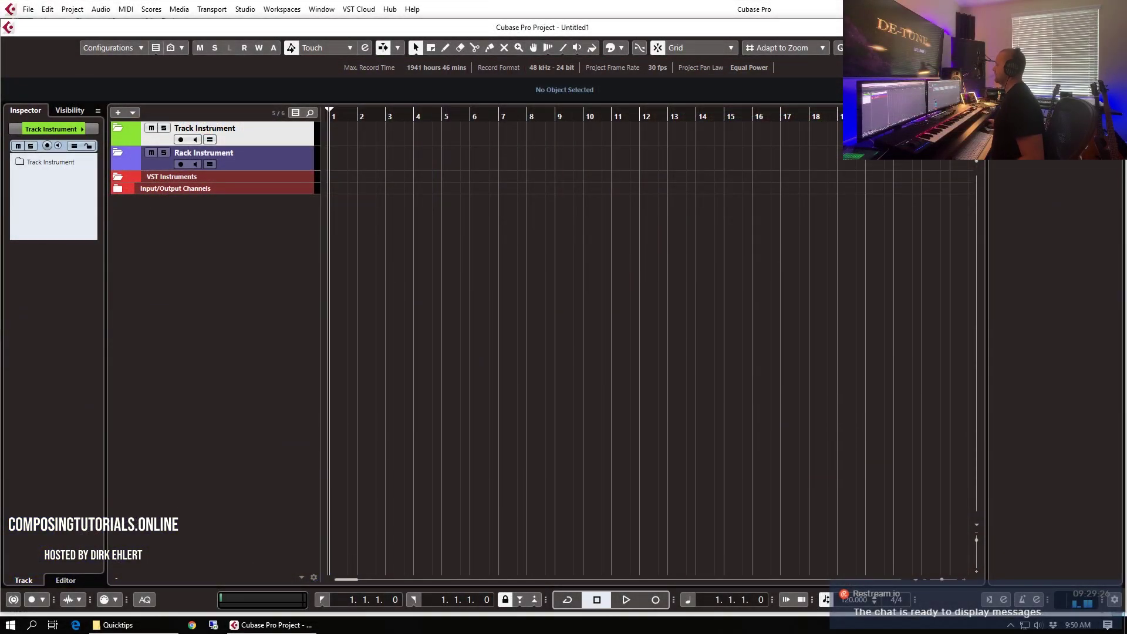
- With the Rack Instrument folder selected, add Kontakt 5 as a rack instrument and create a MIDI track assigned to it
{"action": "left_click", "coordinate": [260, 154]}
{"action": "left_click", "coordinate": [267, 140]}
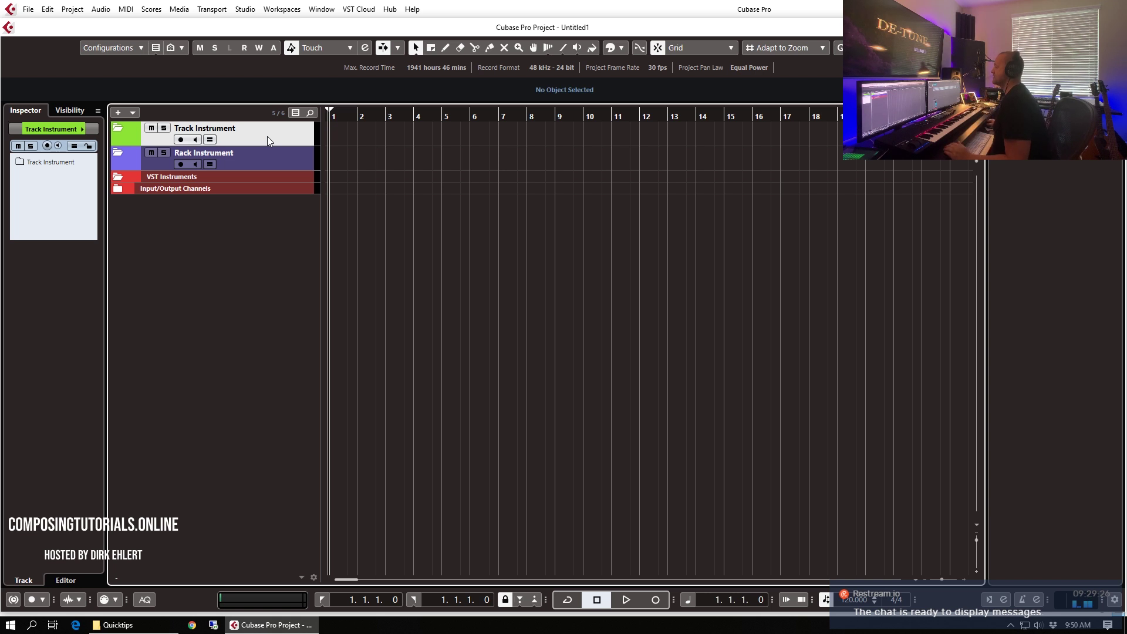
{"action": "left_click", "coordinate": [259, 158]}
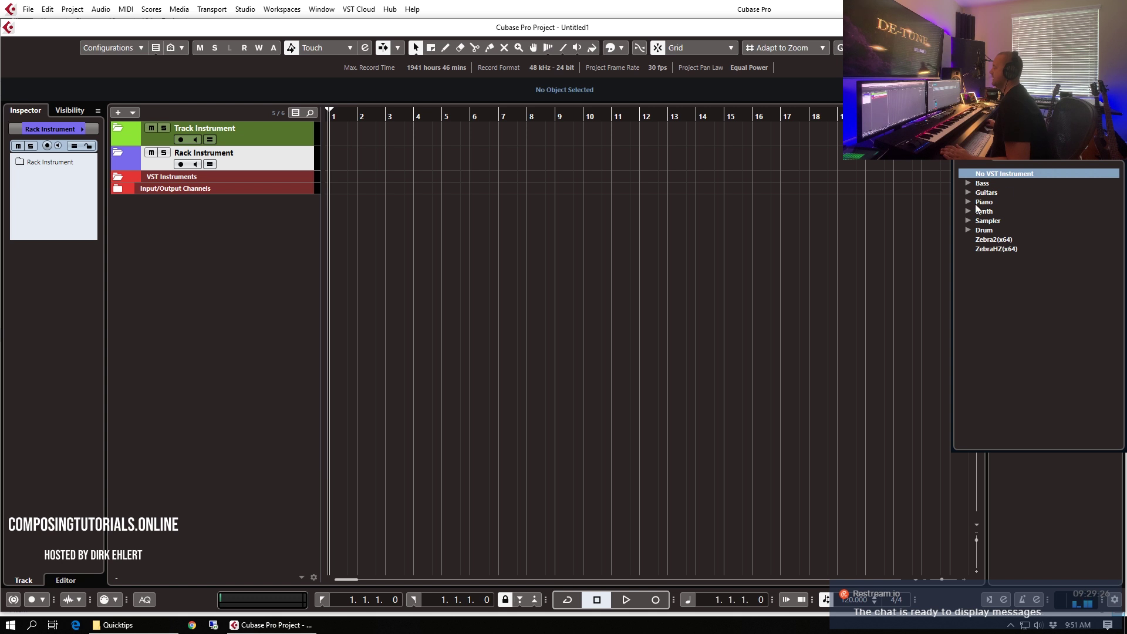
{"action": "left_click", "coordinate": [968, 221]}
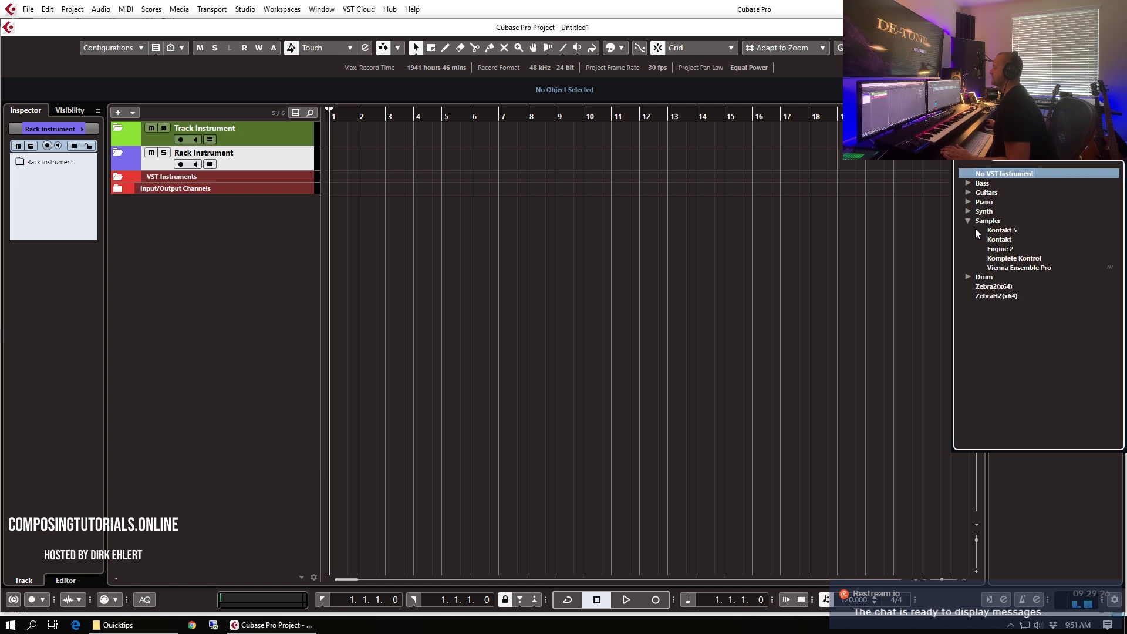
{"action": "left_click", "coordinate": [1007, 231]}
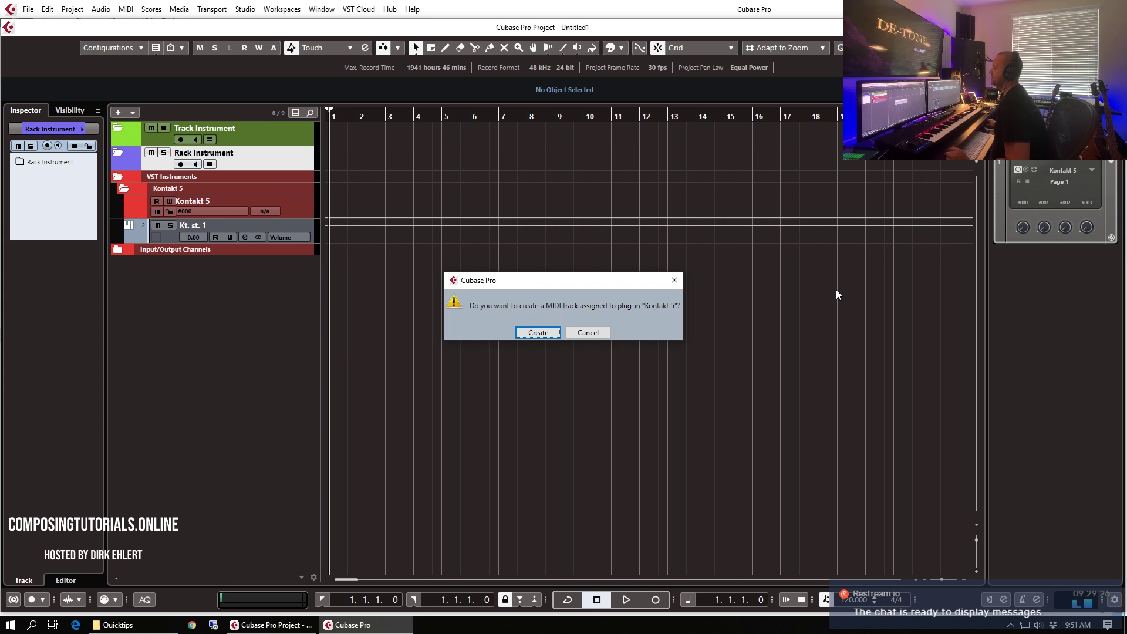
{"action": "left_click", "coordinate": [538, 333]}
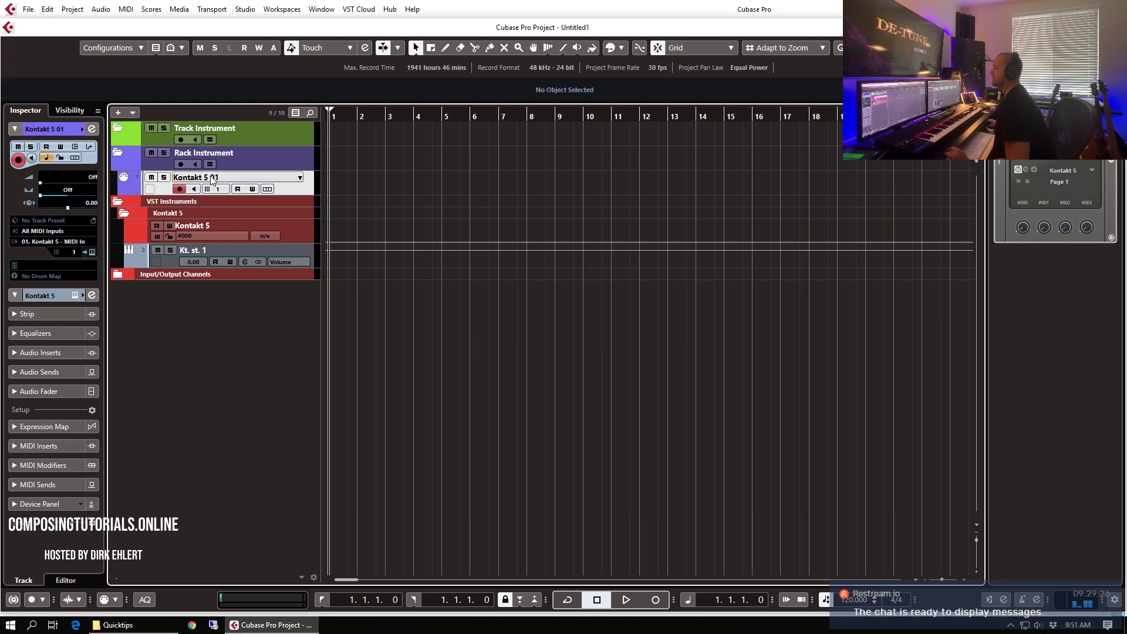
- Examine the VST Instruments folder, its Kontakt 5 subfolder, the Kontakt 5 automation track and the Kt. st. 1 output channel
{"action": "left_click", "coordinate": [197, 200]}
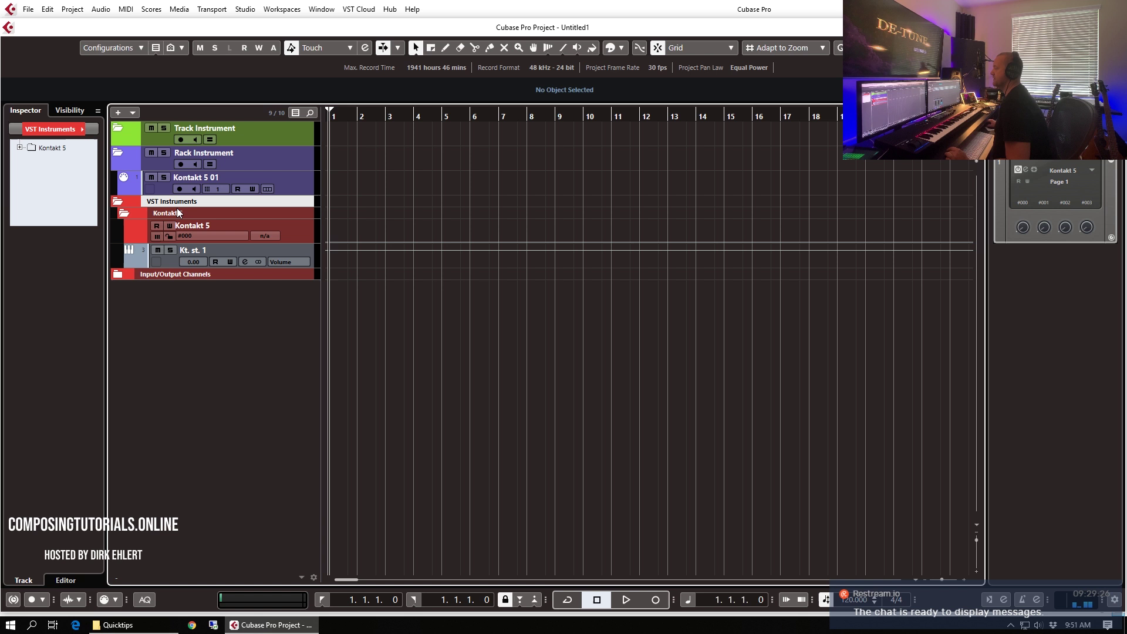
{"action": "left_click", "coordinate": [178, 211]}
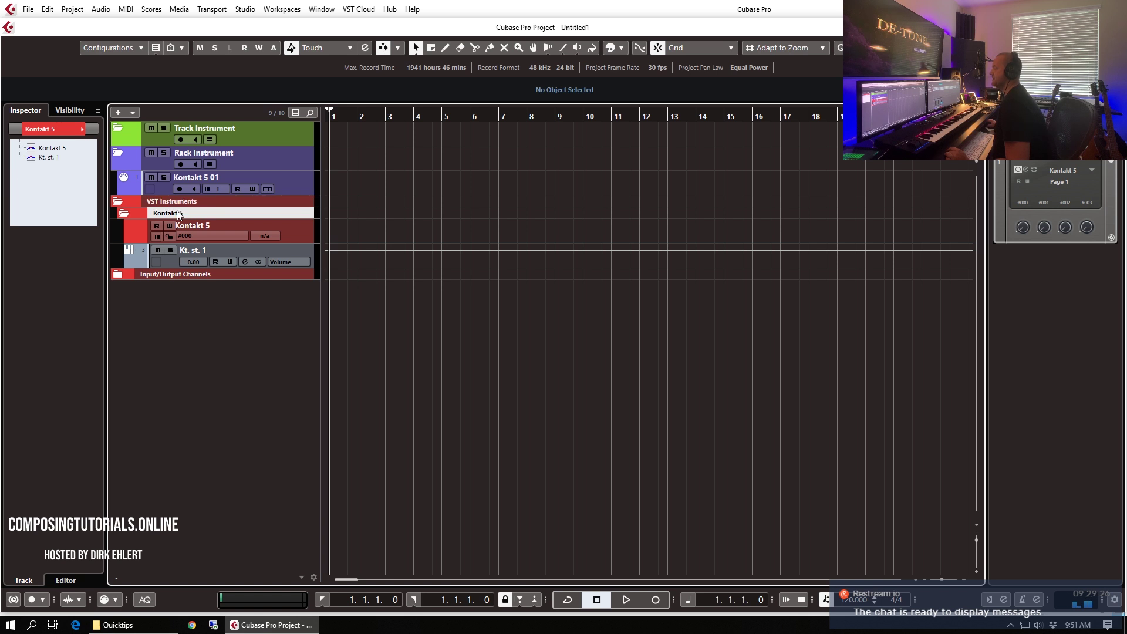
{"action": "left_click", "coordinate": [207, 223]}
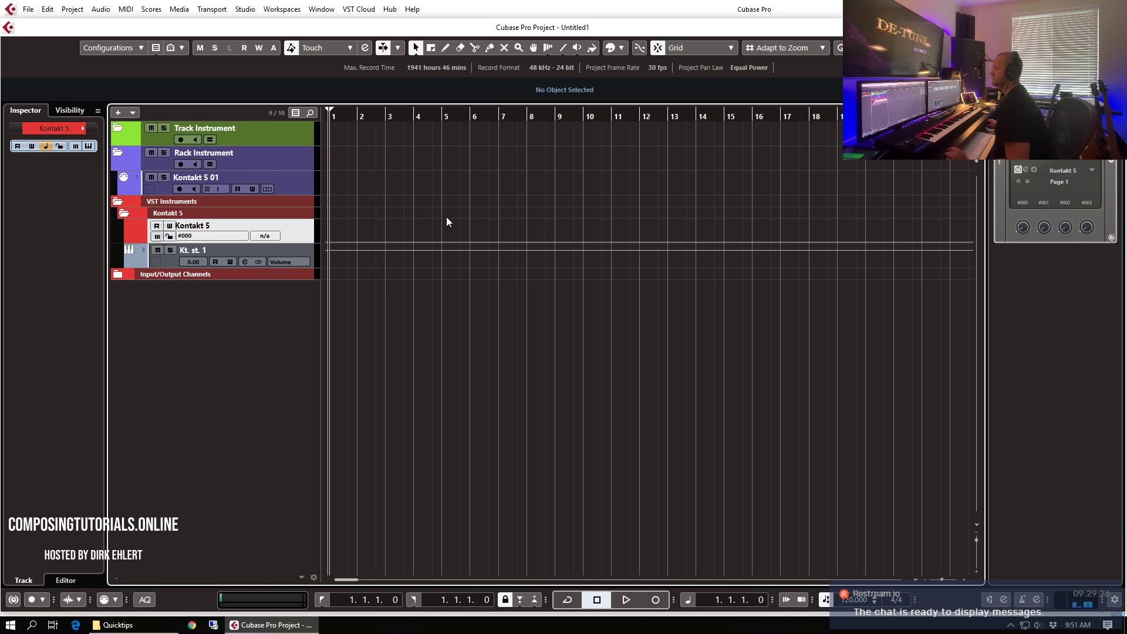
{"action": "left_click", "coordinate": [175, 260]}
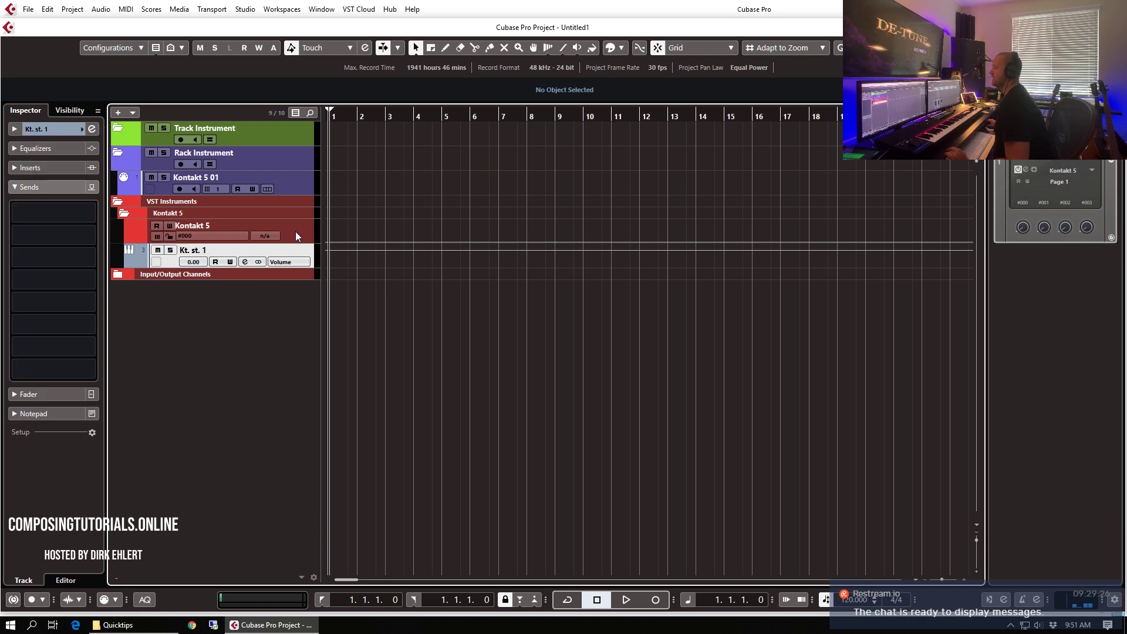
- Find The Grandeur in the rack Kontakt 5 library, load The Grandeur.nki, and close the instrument's editor
{"action": "left_click", "coordinate": [209, 223]}
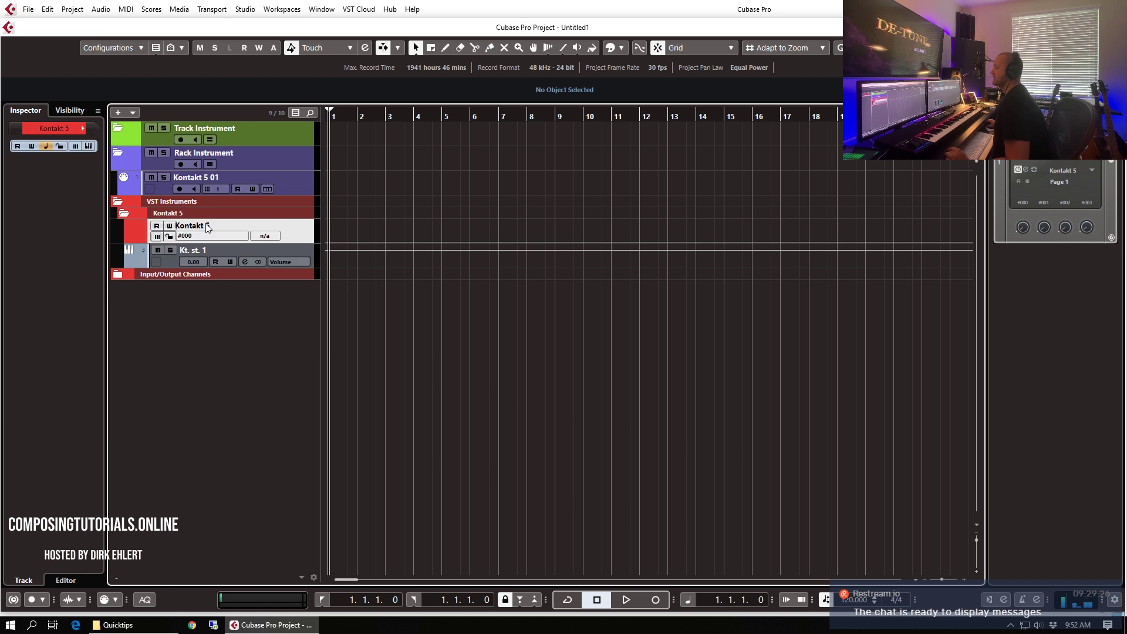
{"action": "left_click", "coordinate": [87, 146]}
{"action": "left_click", "coordinate": [325, 105]}
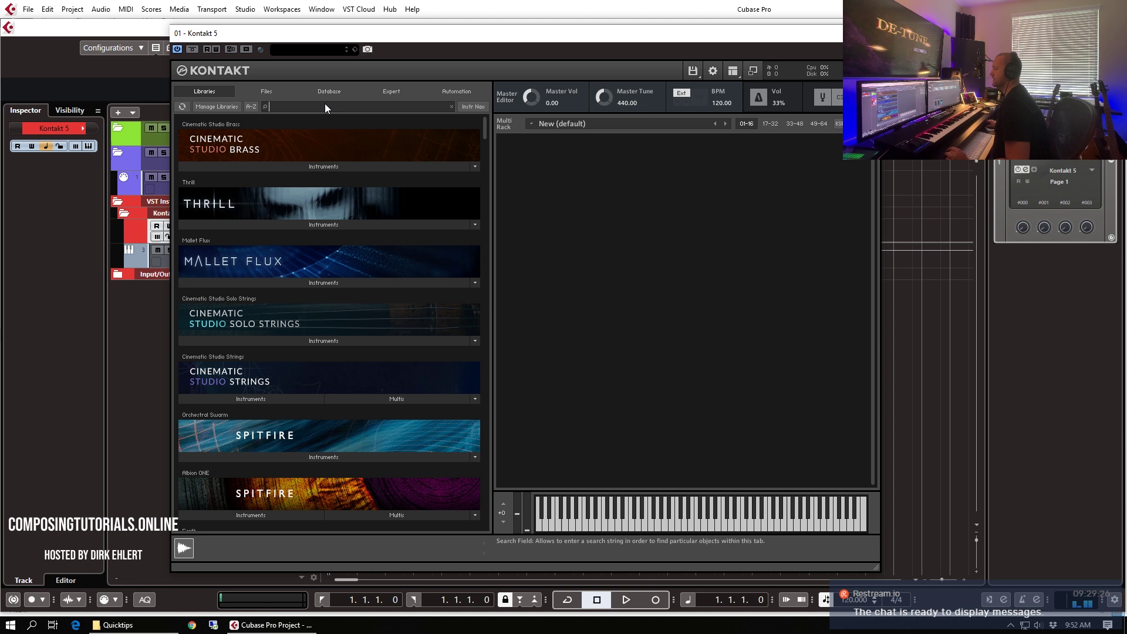
{"action": "type", "text": "gra"}
{"action": "left_click", "coordinate": [330, 166]}
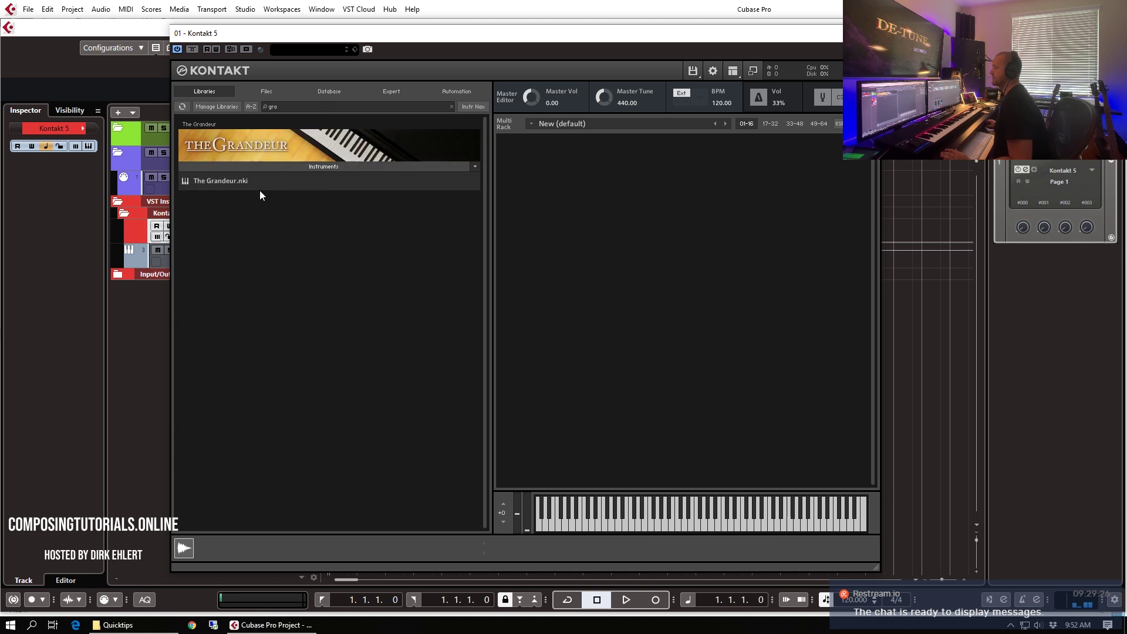
{"action": "double_click", "coordinate": [251, 181]}
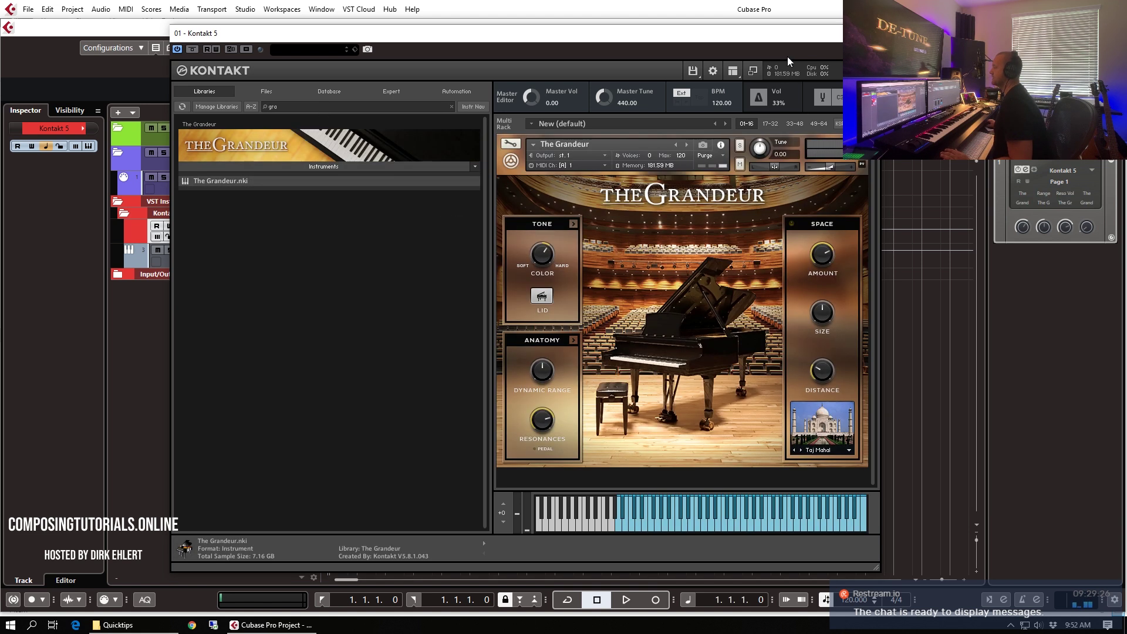
{"action": "left_click_drag", "start_coordinate": [760, 39], "coordinate": [760, 65]}
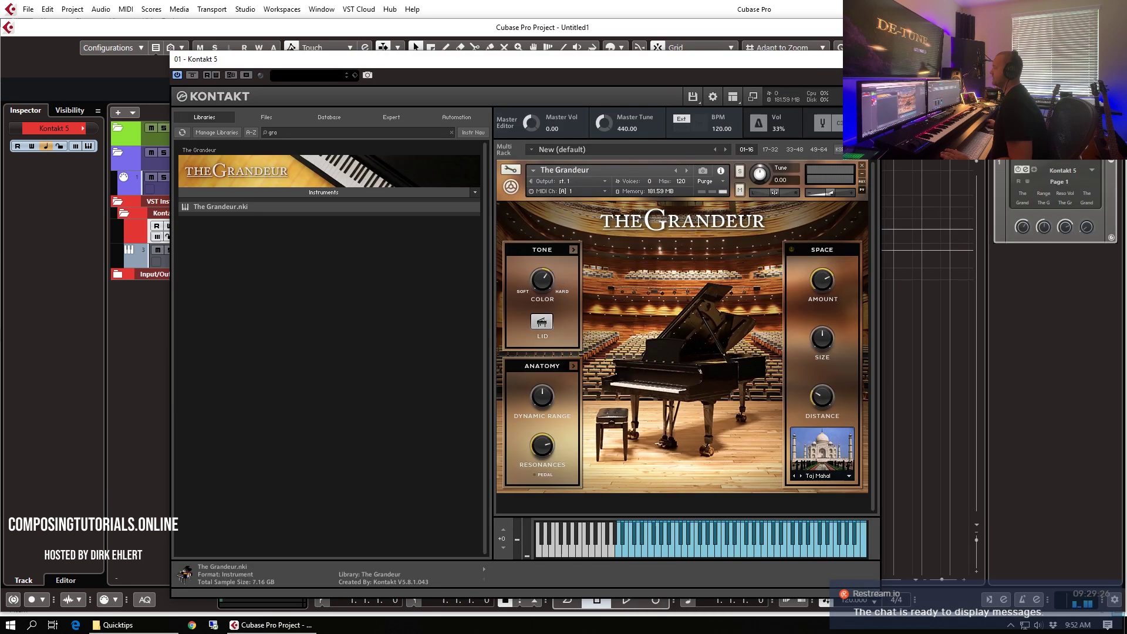
{"action": "left_click", "coordinate": [872, 58]}
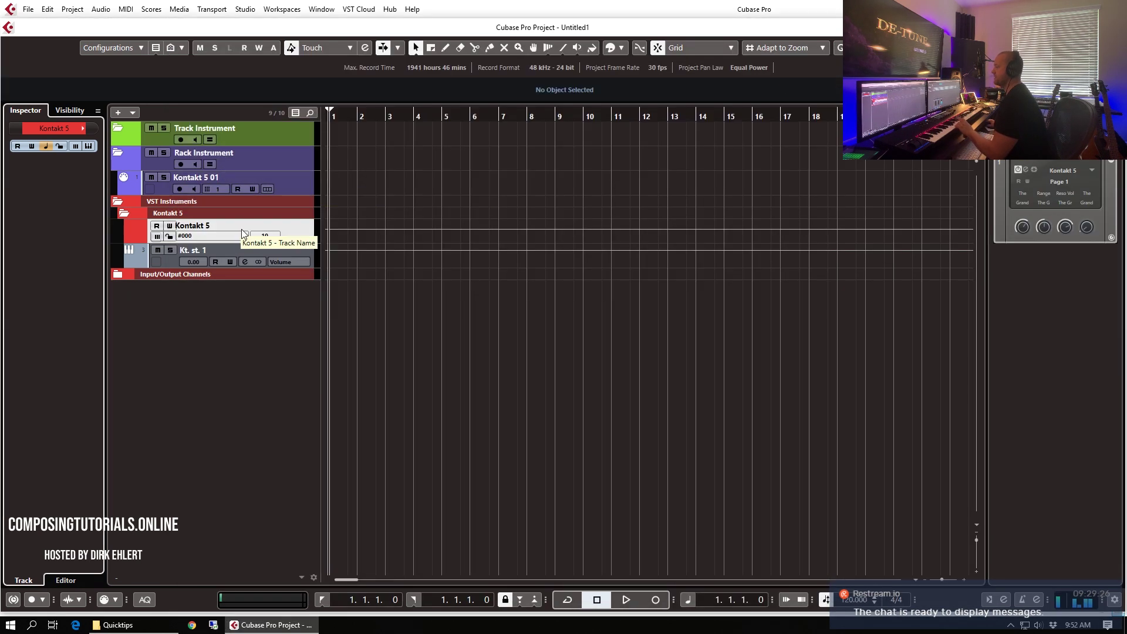
- Select the Kontakt 5 01 MIDI track and show the channels' routing in the MixConsole
{"action": "left_click", "coordinate": [237, 177]}
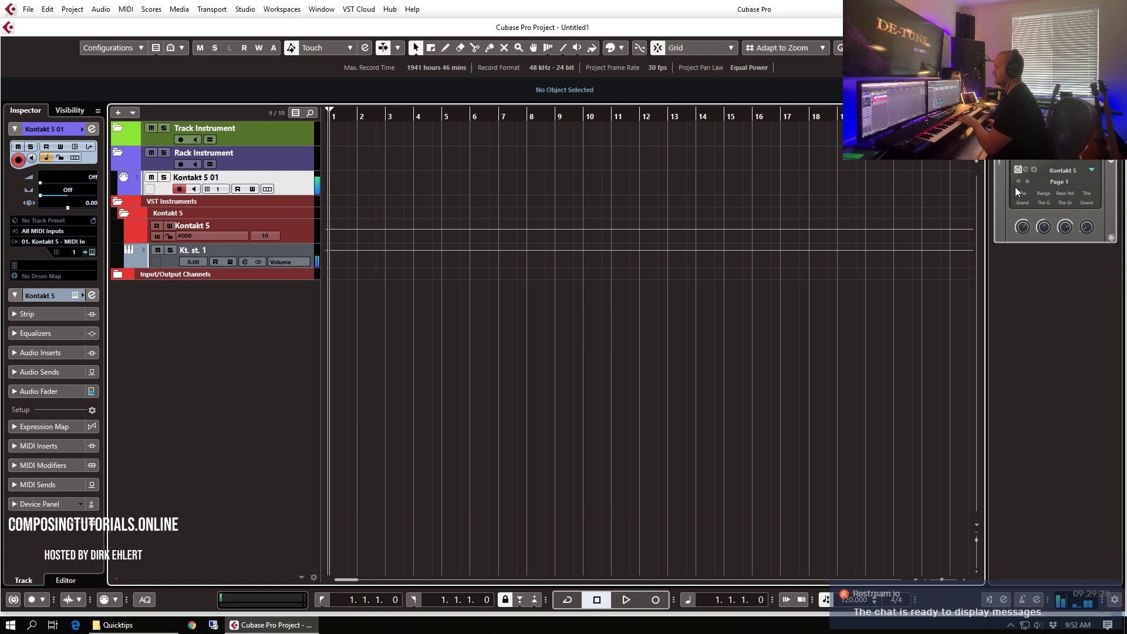
{"action": "key", "text": "F3"}
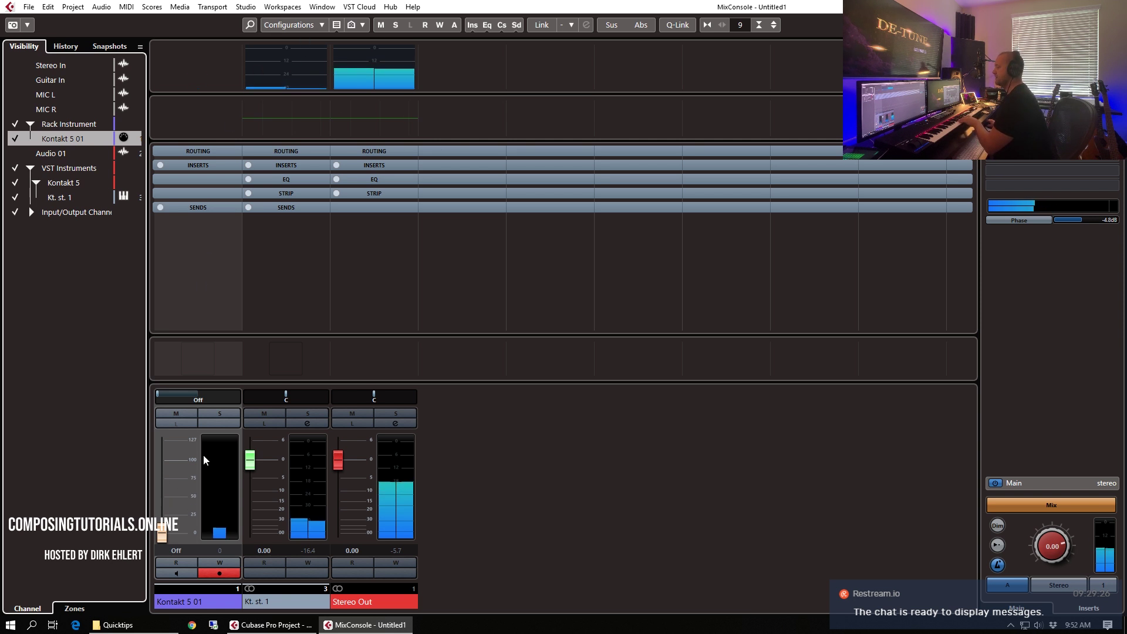
{"action": "left_click", "coordinate": [202, 150]}
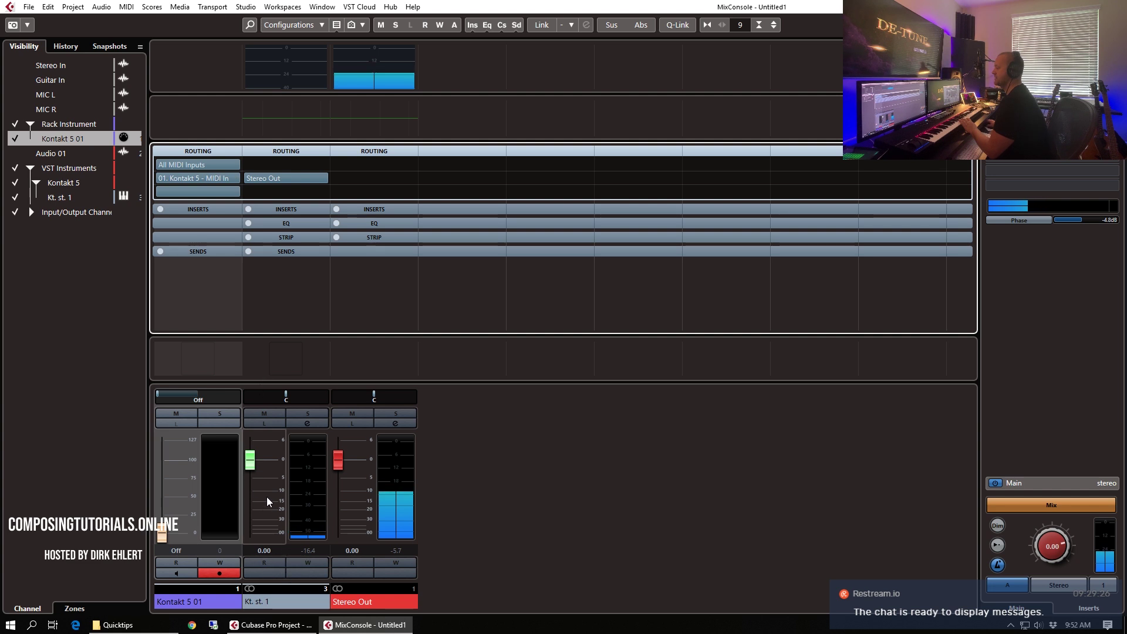
- Select the Kt. st. 1 mixer channel, view its Kontakt 5 editor and close it
{"action": "left_click", "coordinate": [304, 495]}
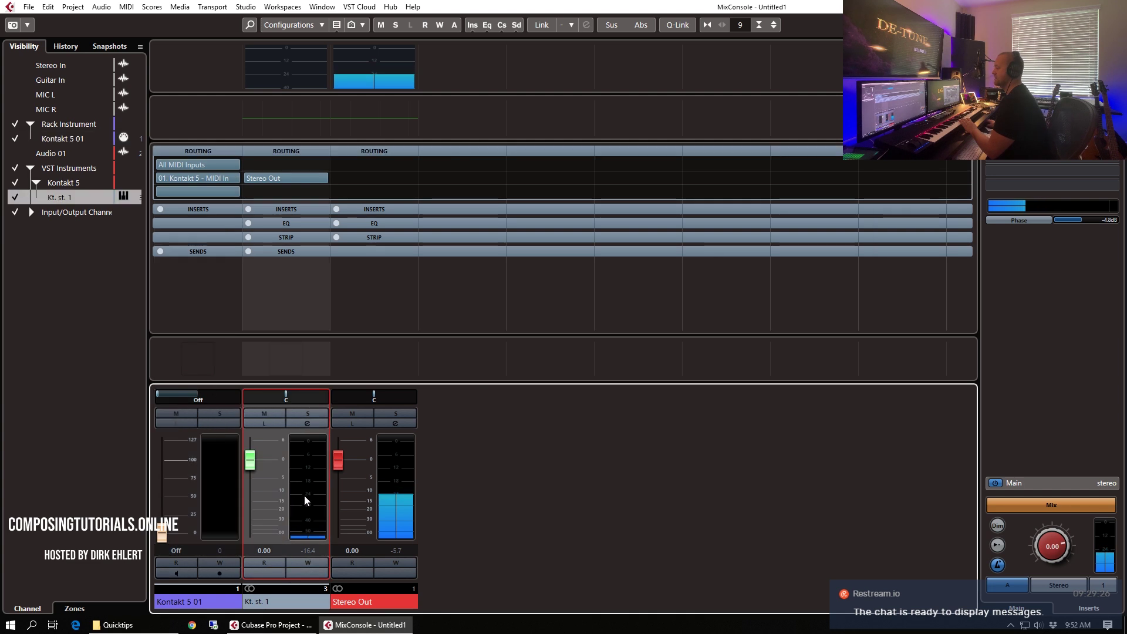
{"action": "left_click", "coordinate": [308, 424]}
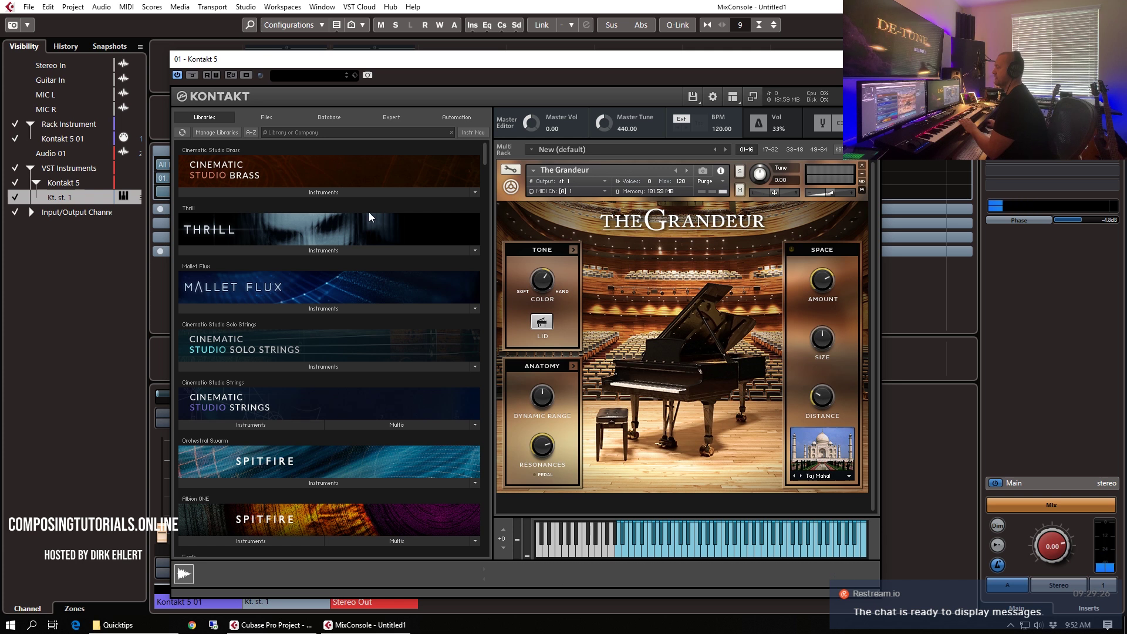
{"action": "left_click", "coordinate": [871, 58]}
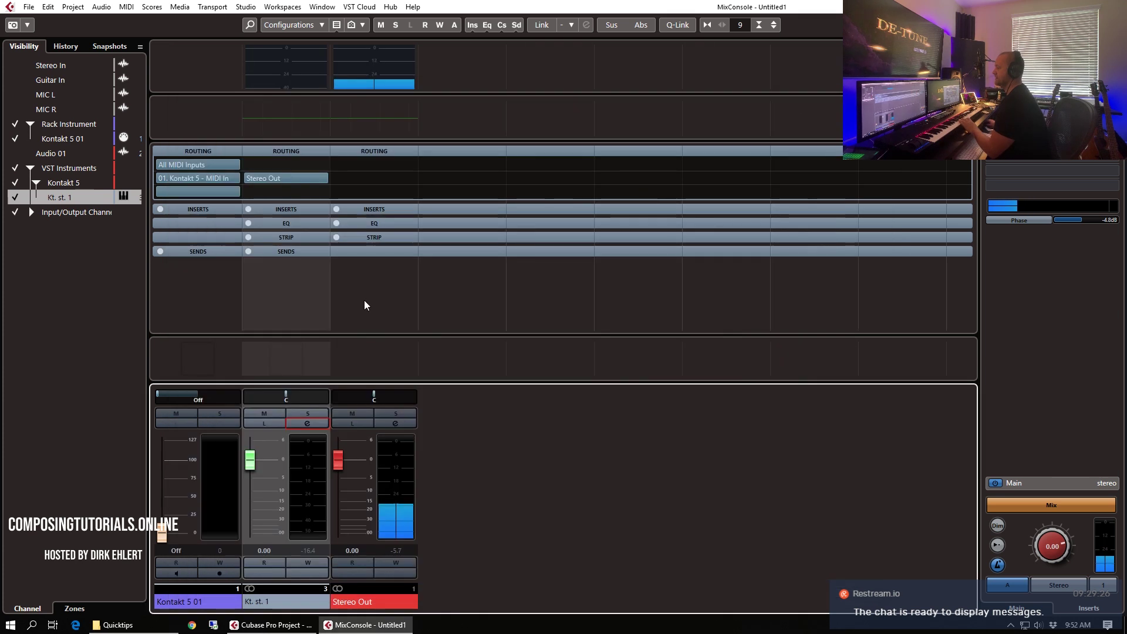
- Select the Kontakt 5 01 MIDI channel, leave the MixConsole, and compare the Kt. st. 1 and MIDI tracks in the project
{"action": "left_click", "coordinate": [225, 497]}
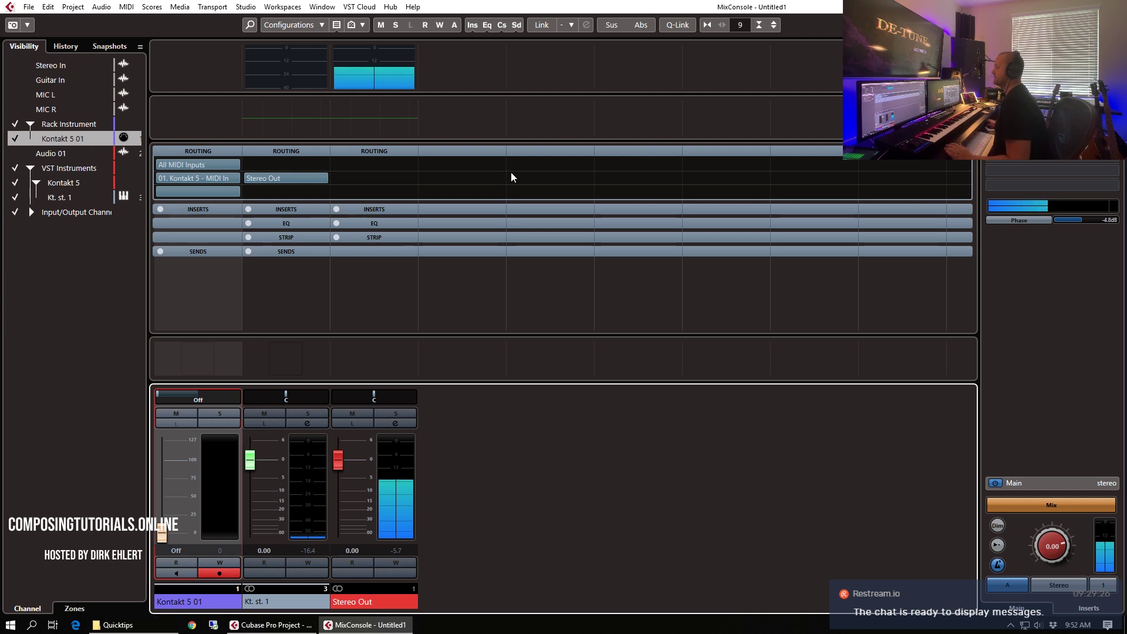
{"action": "key", "text": "F3"}
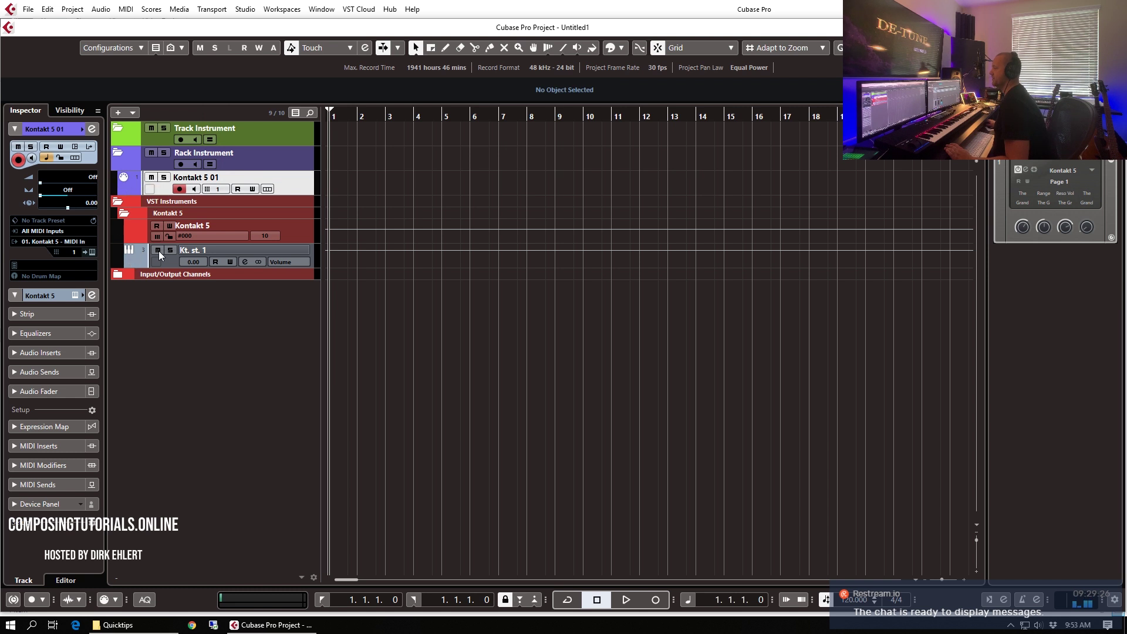
{"action": "left_click", "coordinate": [200, 252]}
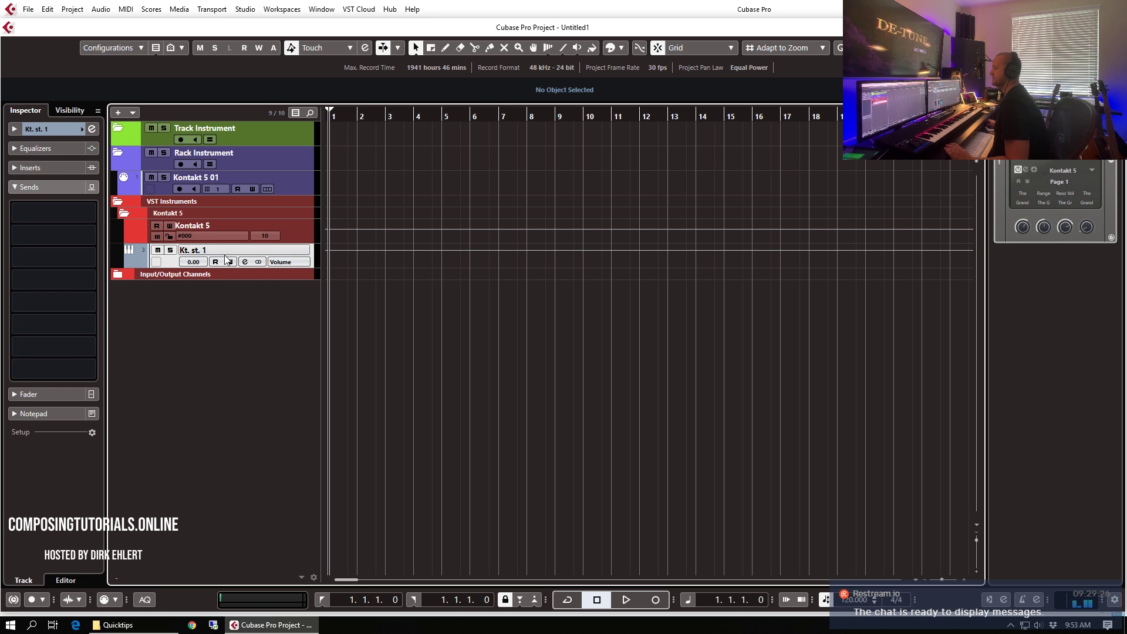
{"action": "left_click", "coordinate": [206, 178]}
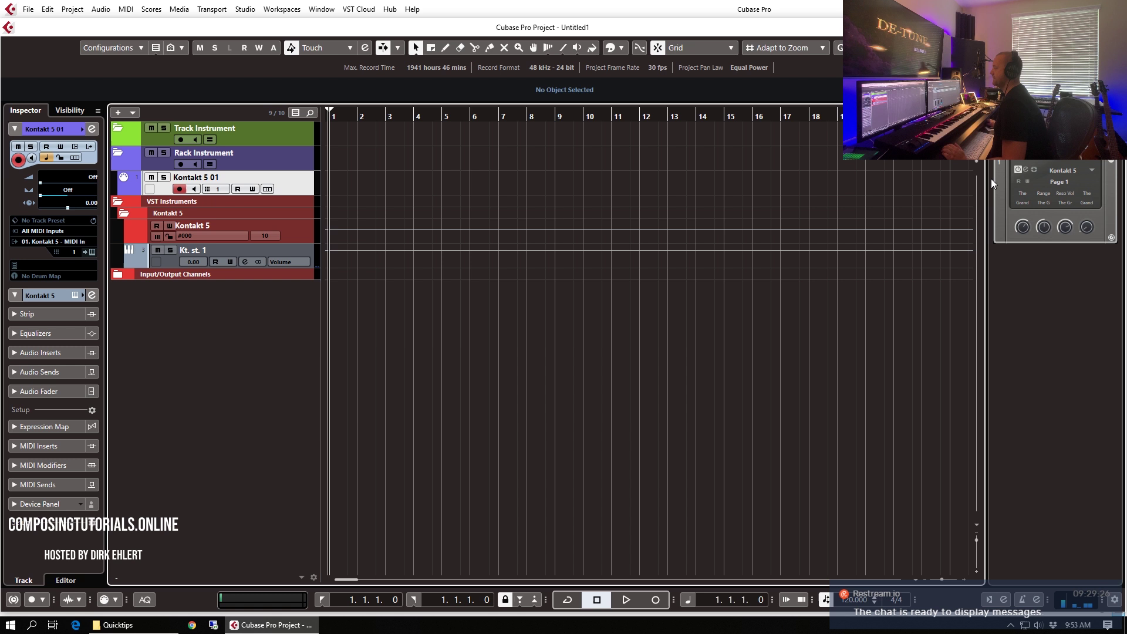
- Add one Kontakt 5 instrument track with Stereo Out as its output and place it inside the Track Instrument folder
{"action": "left_click", "coordinate": [281, 135]}
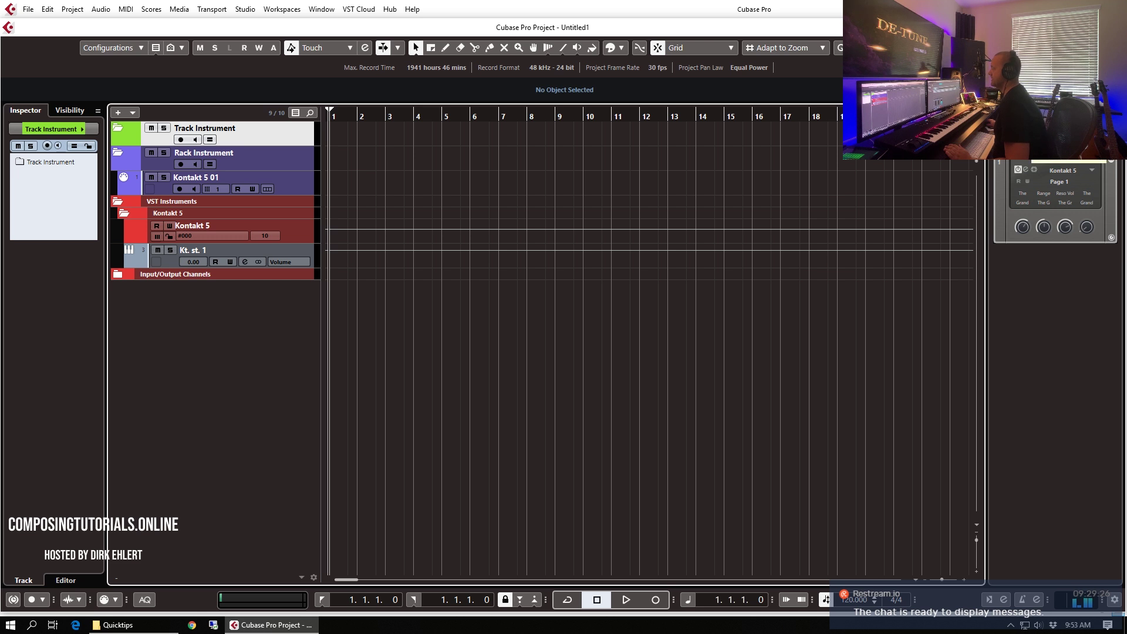
{"action": "left_click", "coordinate": [998, 149]}
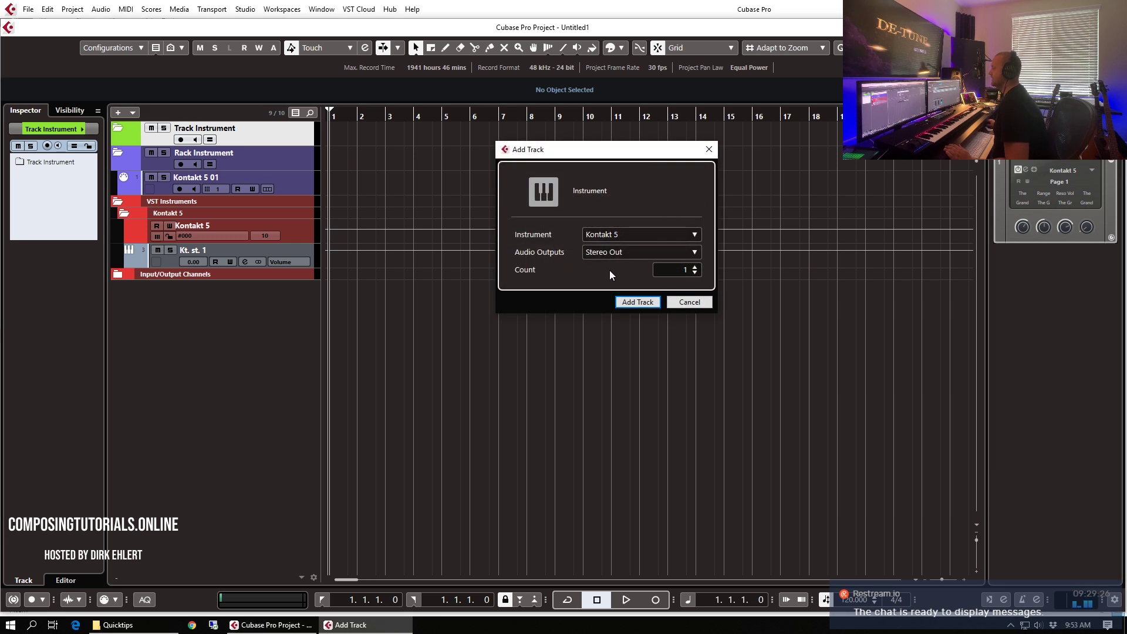
{"action": "left_click", "coordinate": [638, 302]}
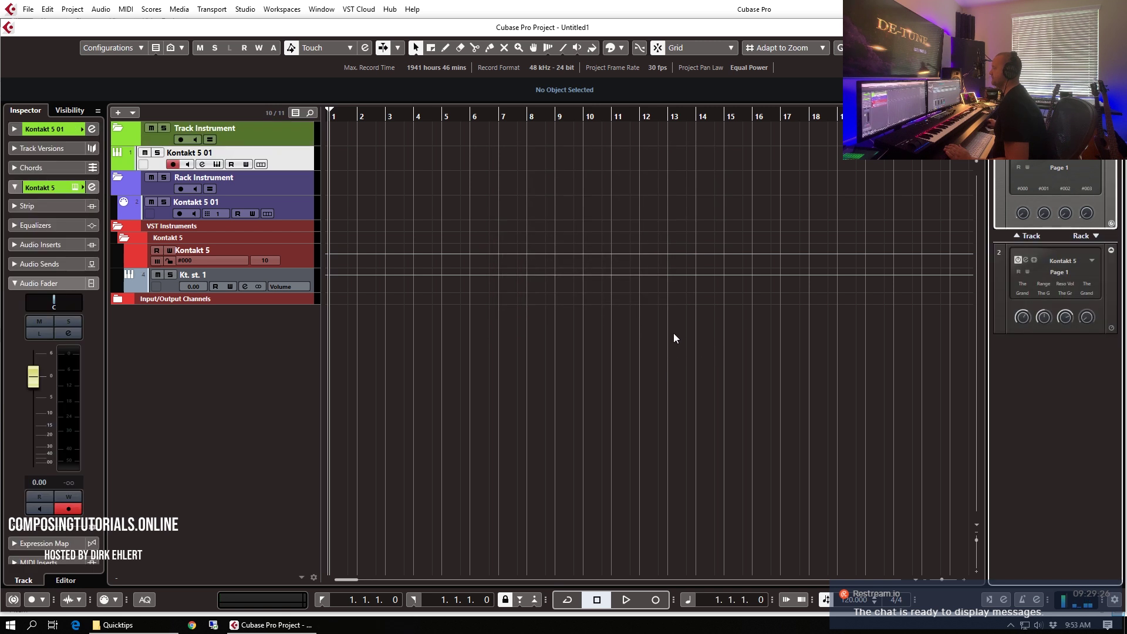
{"action": "left_click_drag", "start_coordinate": [217, 154], "coordinate": [246, 136]}
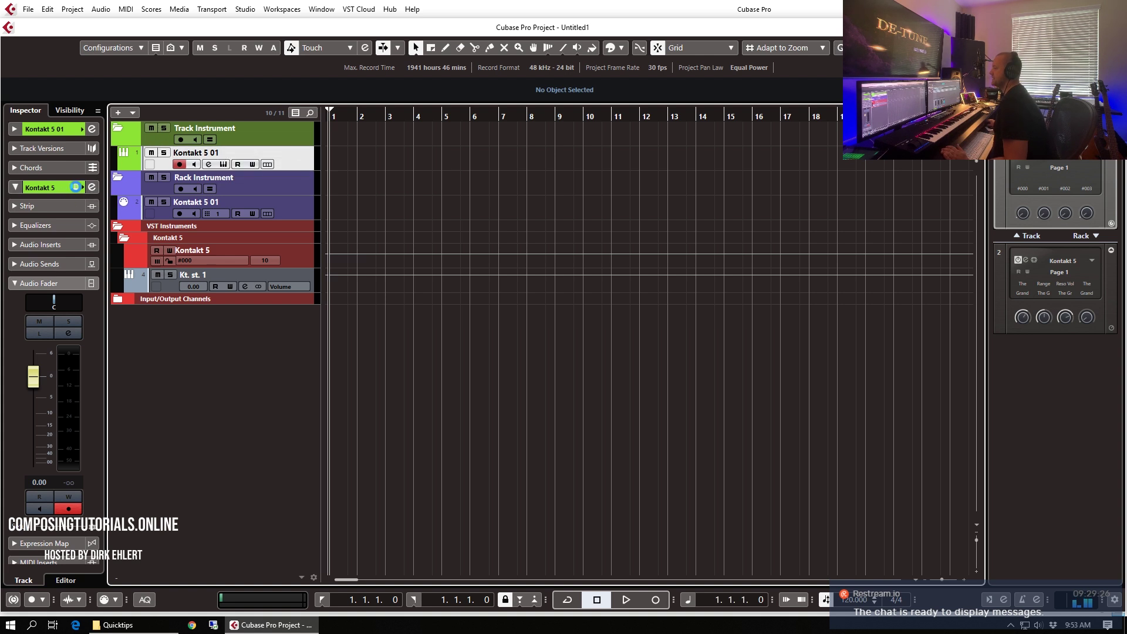
- Check the new instrument track's Kontakt 5 editor, and increase the track's height to show more of its controls
{"action": "left_click", "coordinate": [75, 186]}
{"action": "left_click", "coordinate": [888, 17]}
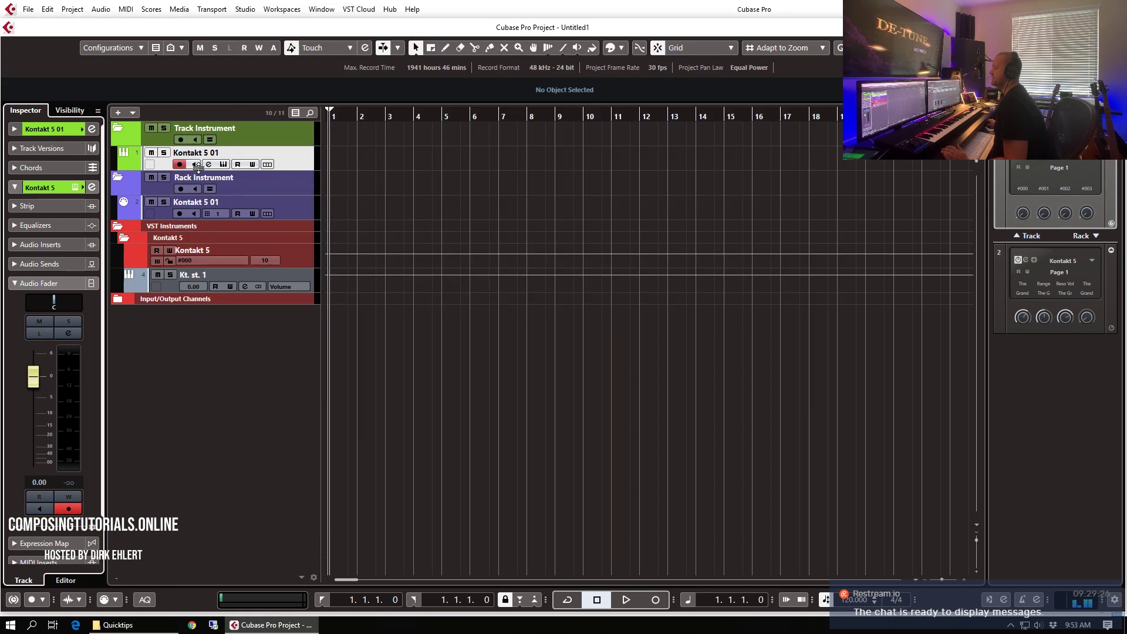
{"action": "left_click_drag", "start_coordinate": [197, 169], "coordinate": [198, 192]}
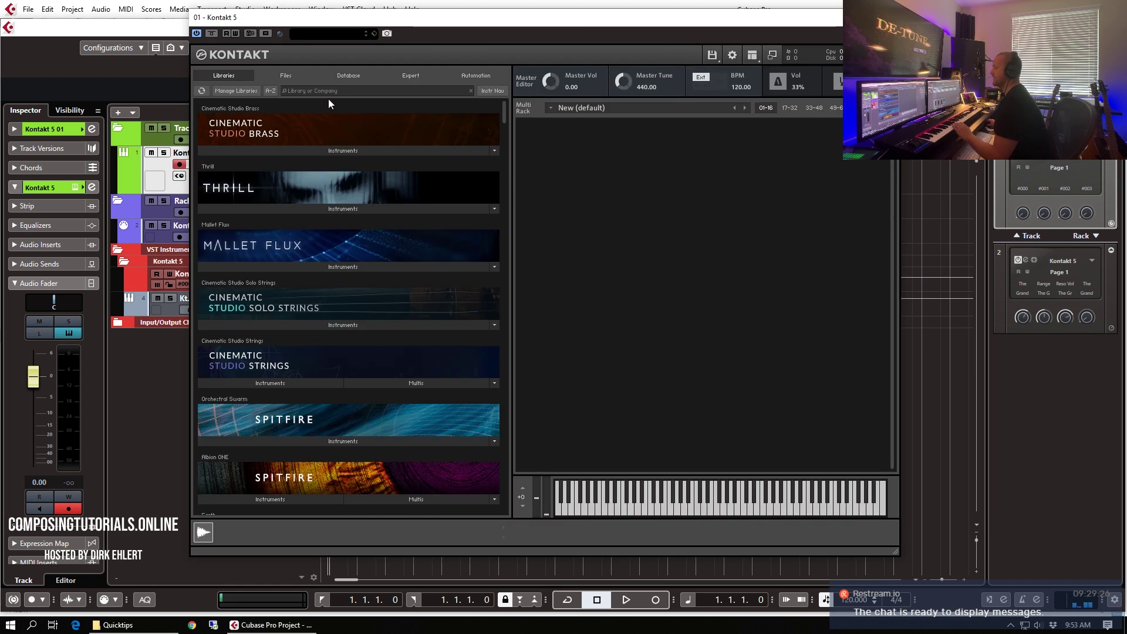
- Search the instrument track's Kontakt 5 library for "gra", load The Grandeur.nki, and close the editor
{"action": "left_click", "coordinate": [335, 92]}
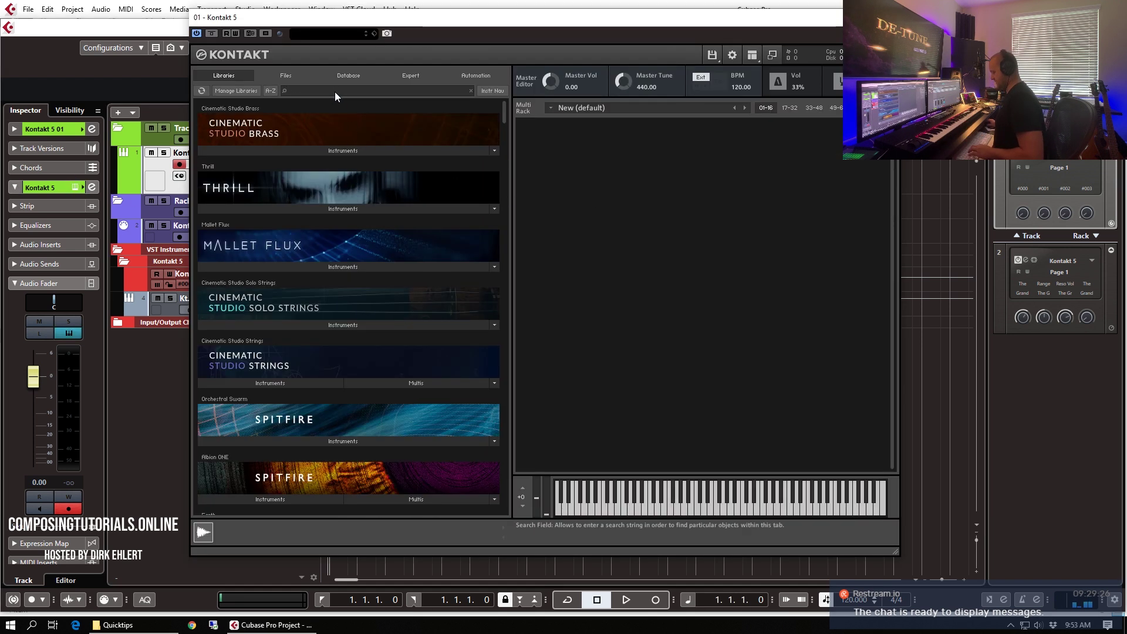
{"action": "type", "text": "gra"}
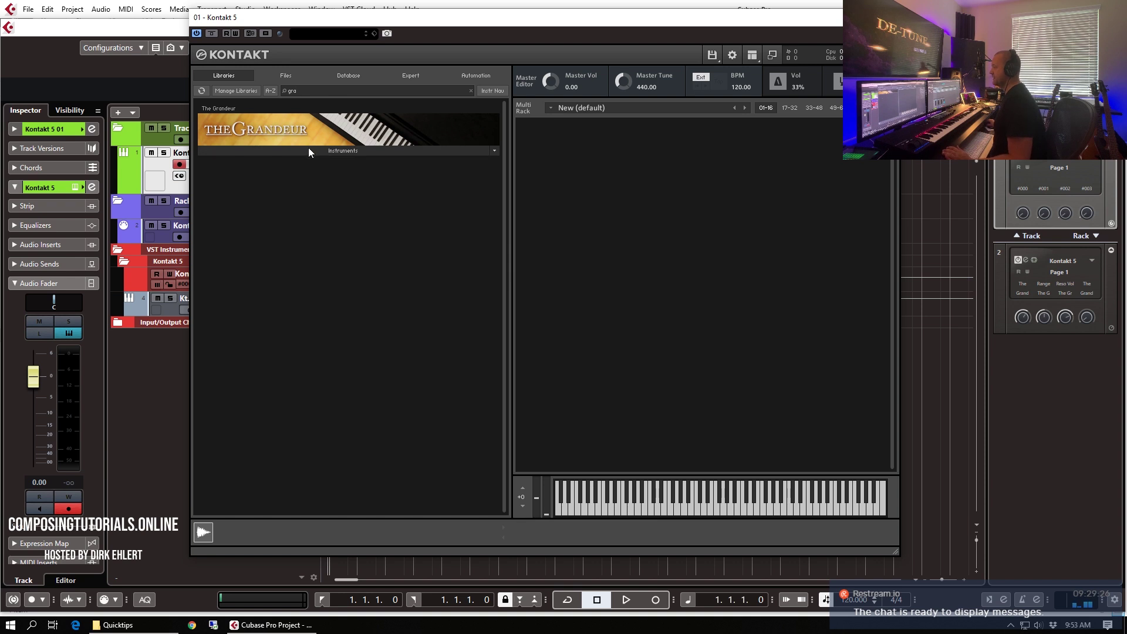
{"action": "left_click", "coordinate": [303, 149]}
{"action": "double_click", "coordinate": [266, 165]}
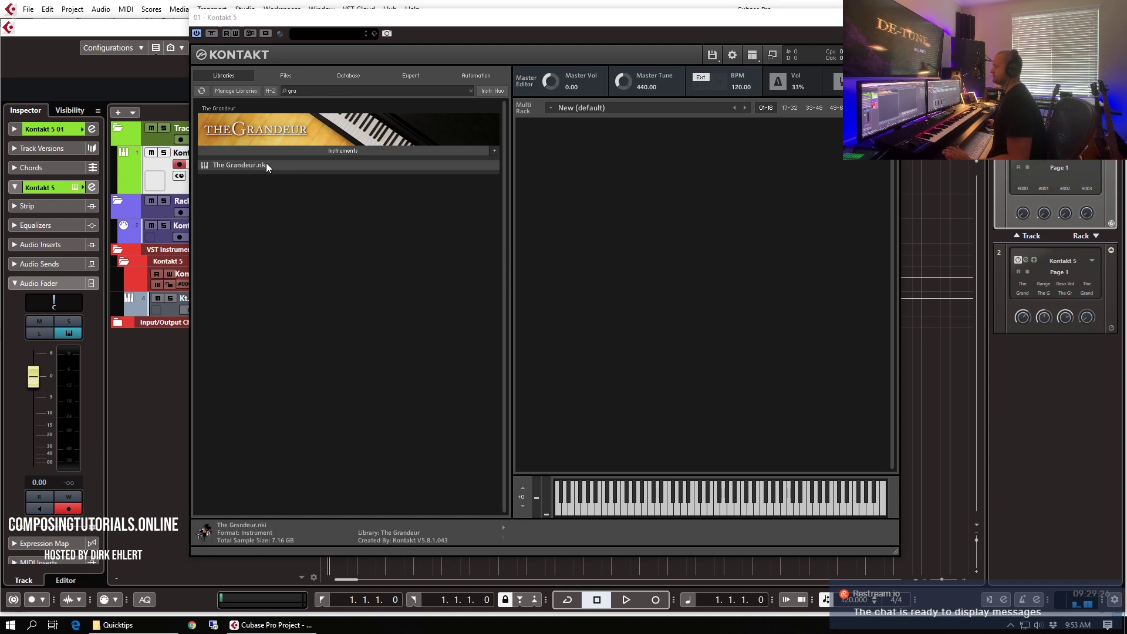
{"action": "left_click", "coordinate": [835, 17]}
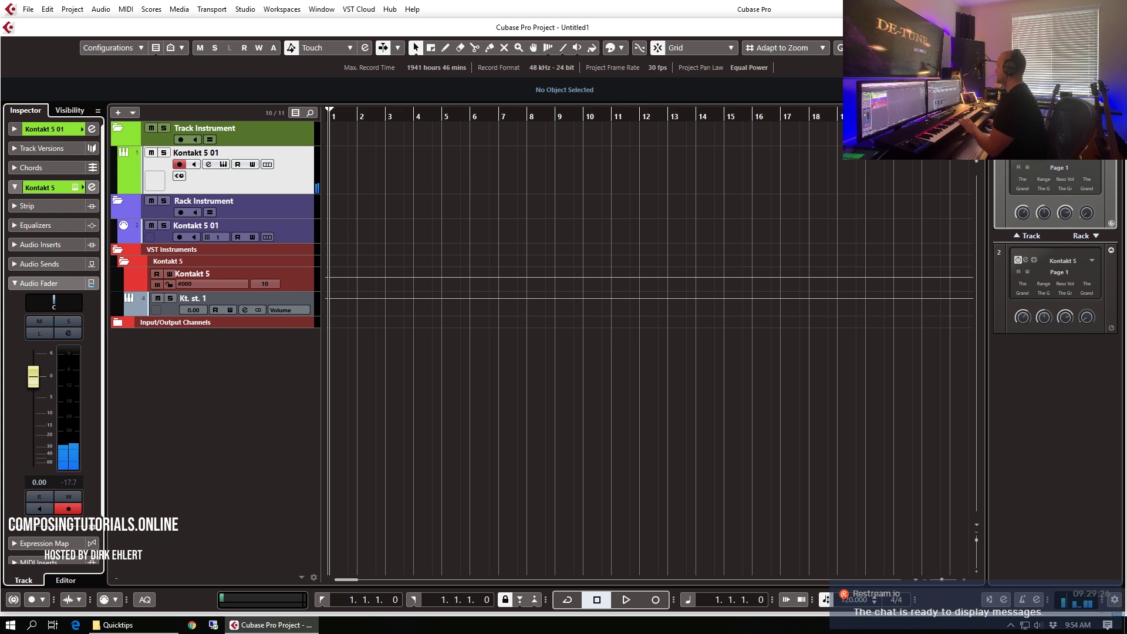
- Compare the level meters of both Kontakt 5 01 channels and Kt. st. 1 in the MixConsole, and return to the project
{"action": "key", "text": "F3"}
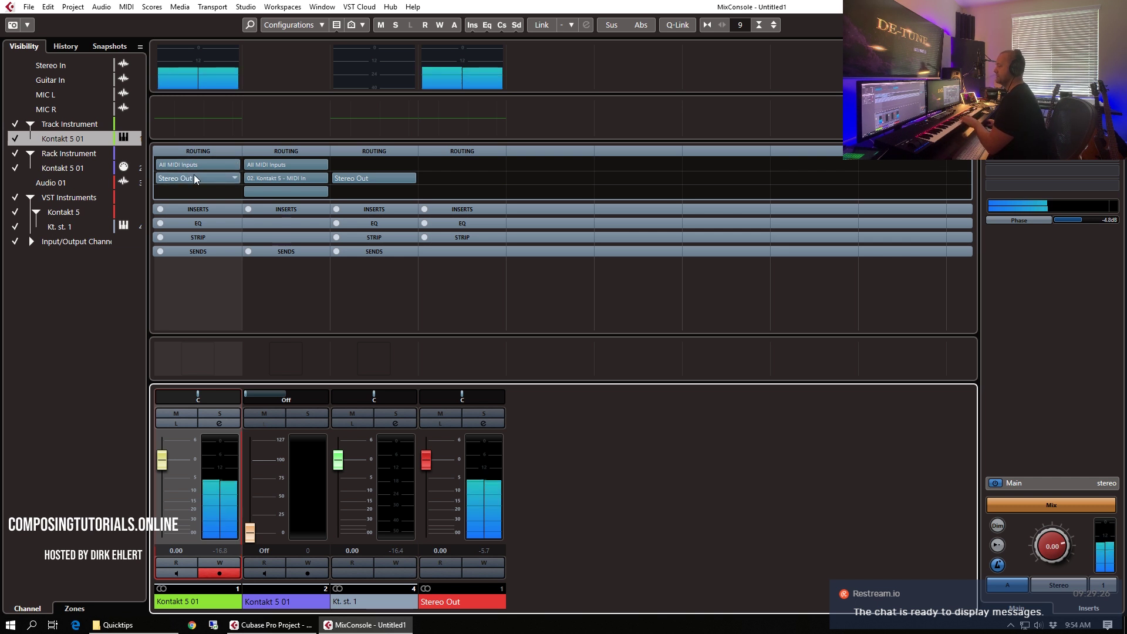
{"action": "left_click", "coordinate": [300, 468]}
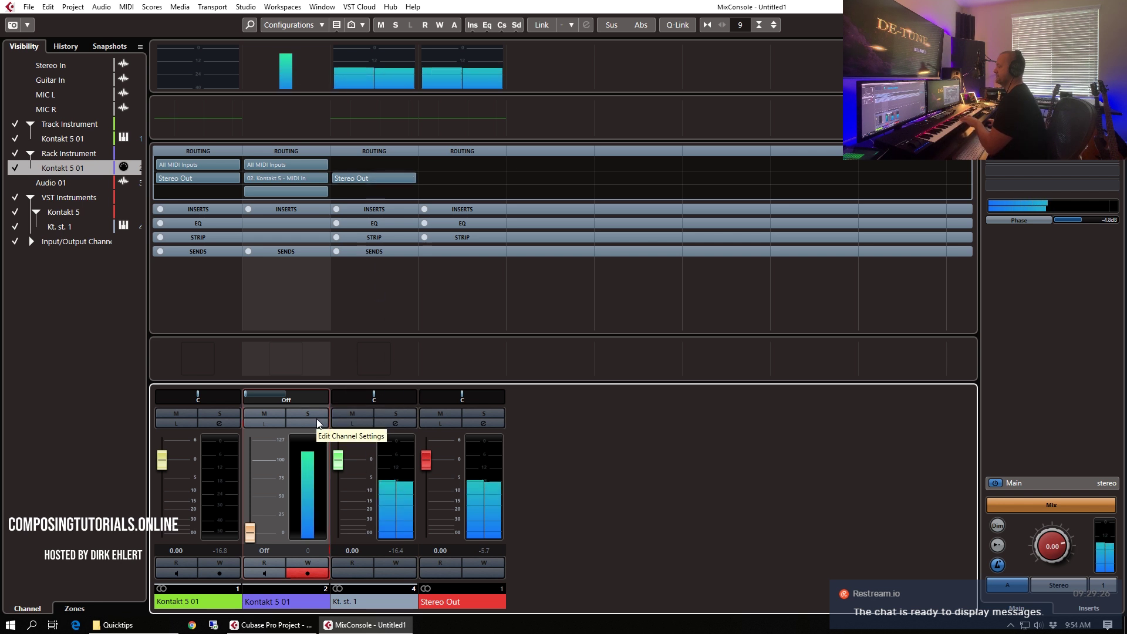
{"action": "left_click", "coordinate": [213, 461]}
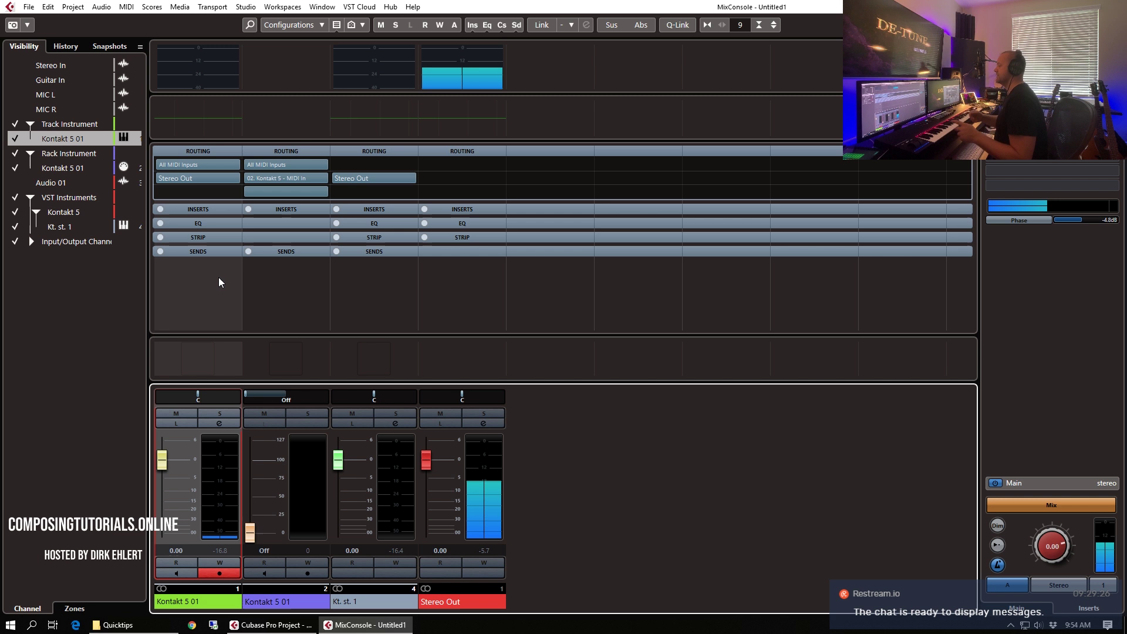
{"action": "left_click", "coordinate": [387, 481]}
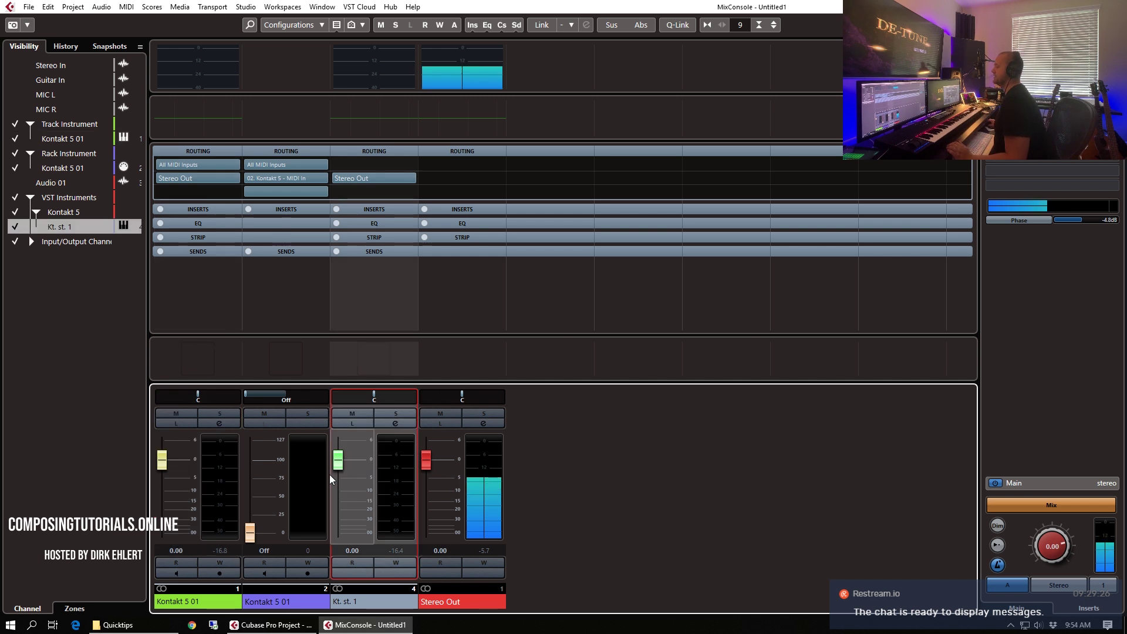
{"action": "left_click", "coordinate": [316, 475]}
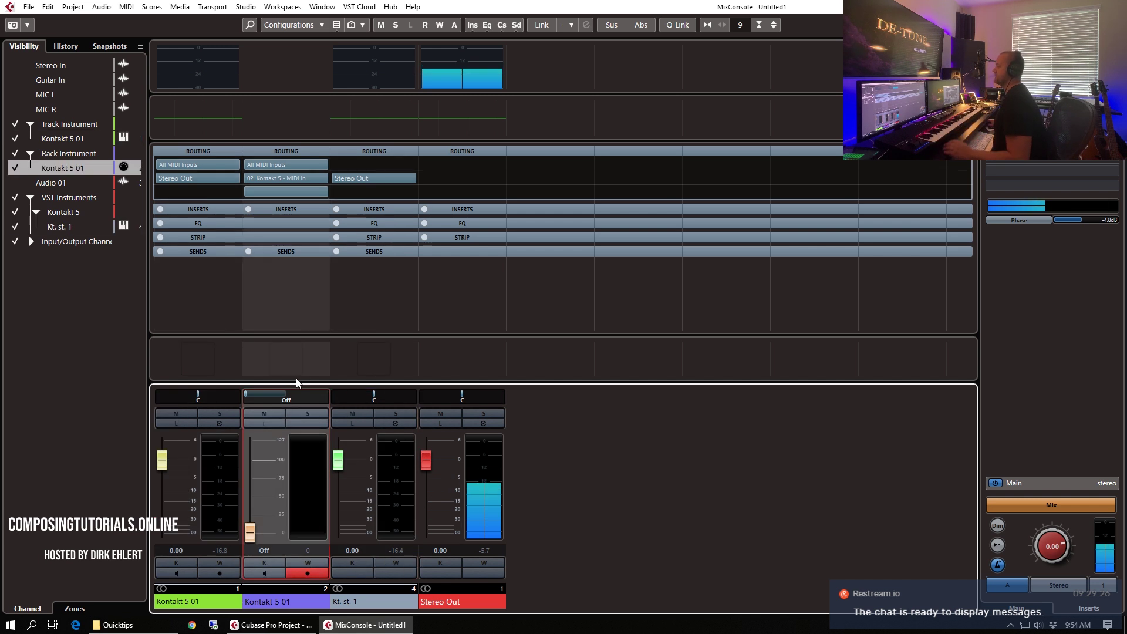
{"action": "key", "text": "F3"}
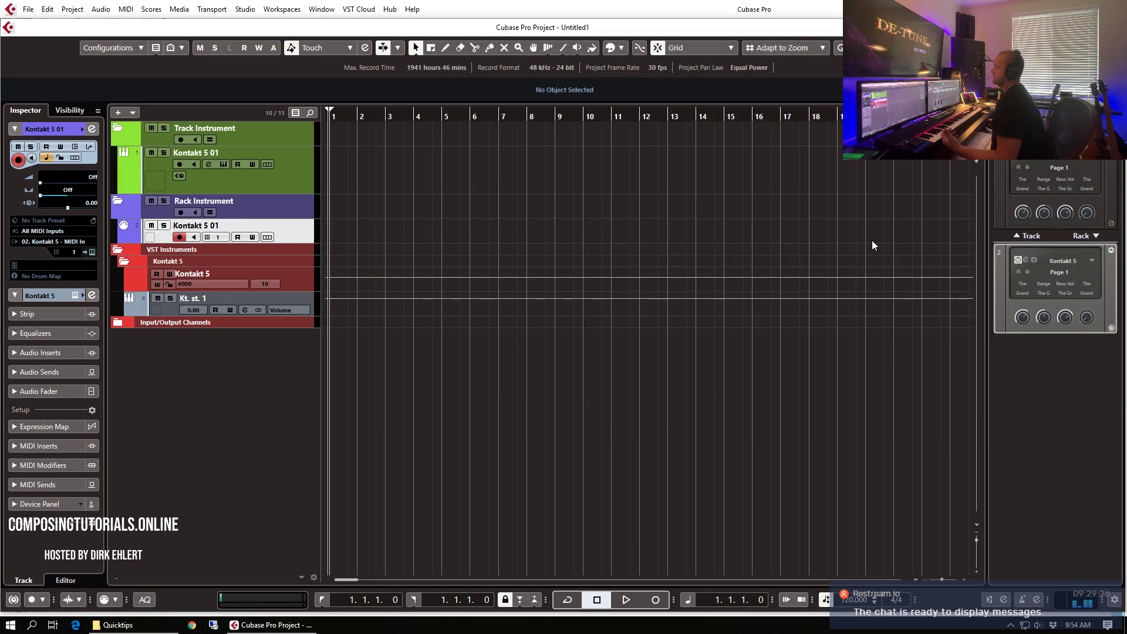
- Rename the Kontakt 5 01 instrument track in the Track Instrument folder as Piano
{"action": "left_click", "coordinate": [307, 181]}
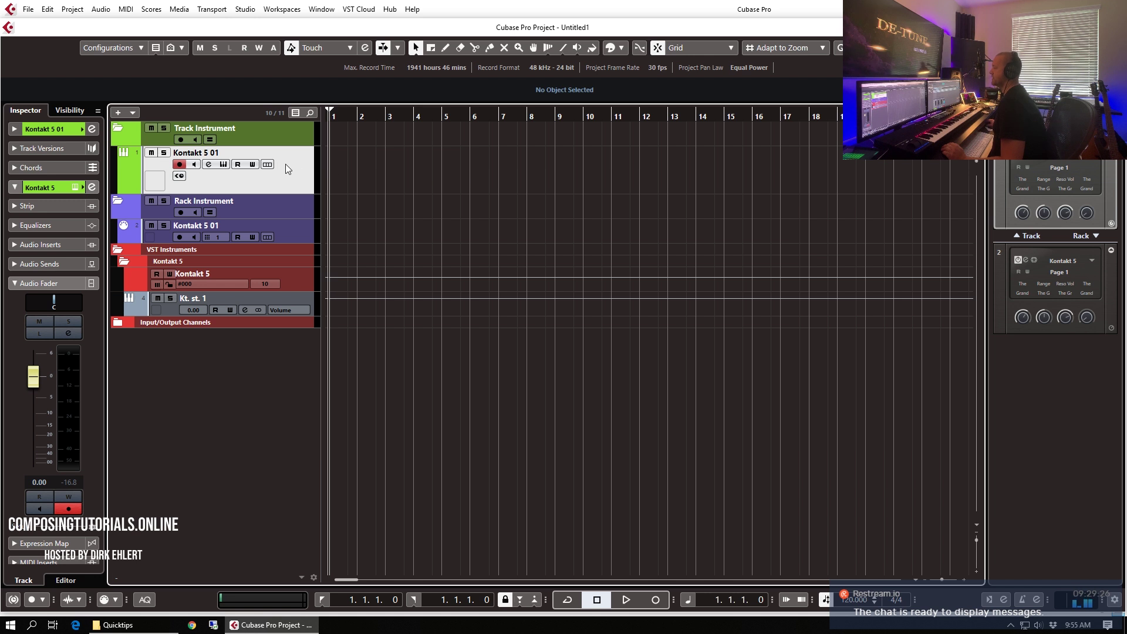
{"action": "double_click", "coordinate": [199, 152]}
{"action": "type", "text": "P"}
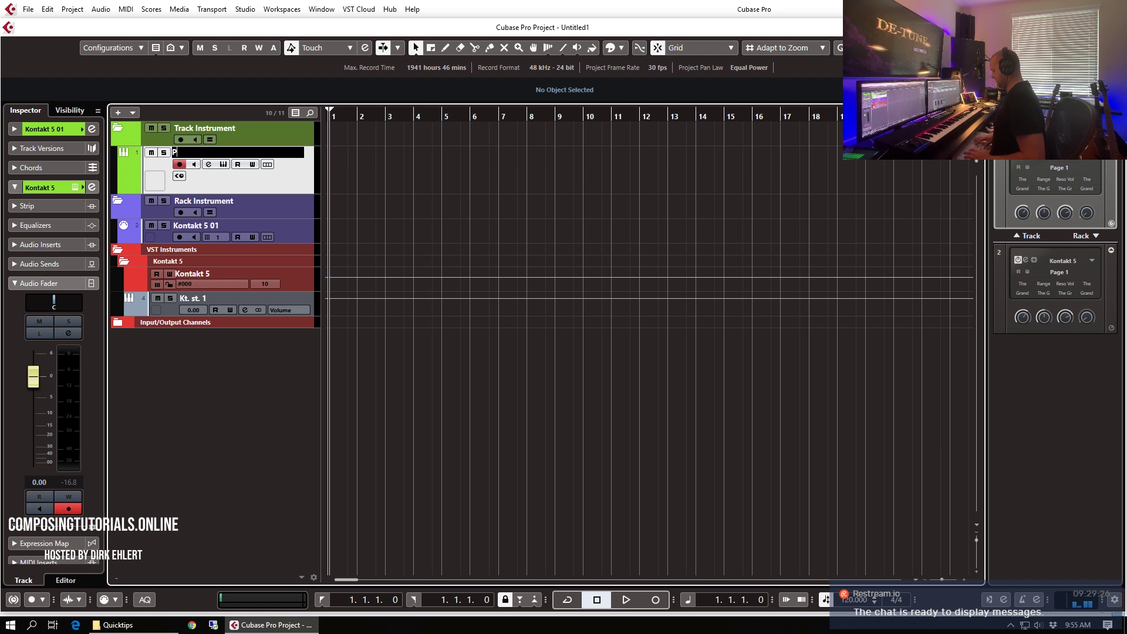
{"action": "type", "text": "iano"}
{"action": "key", "text": "Return"}
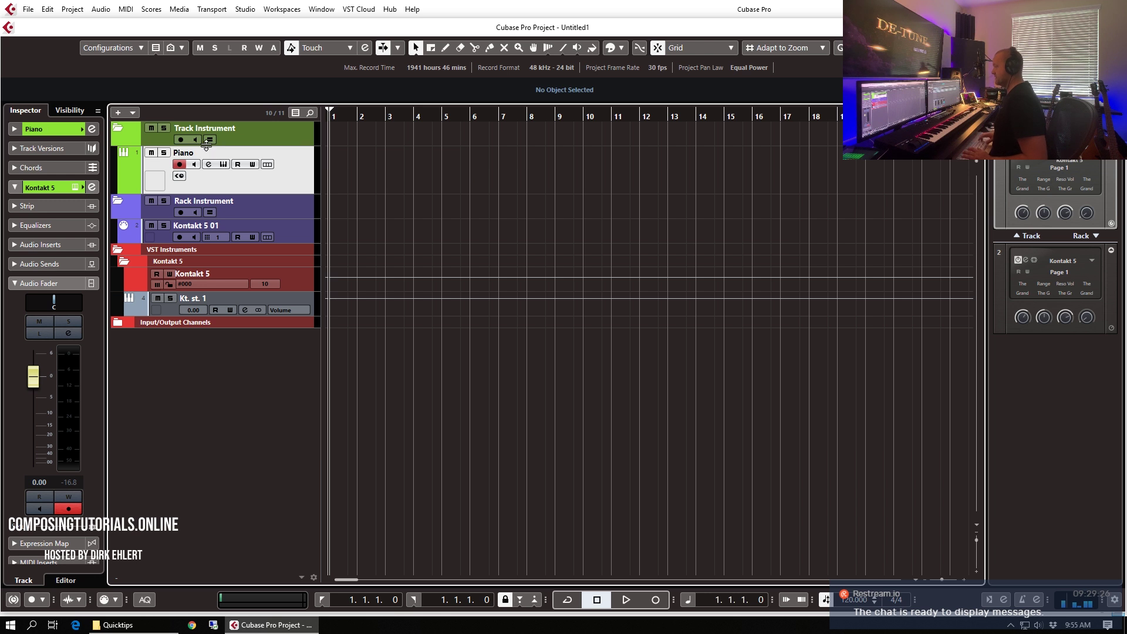
- Rename the Rack Instrument folder's MIDI track as Piano midi and the instrument track as Piano Track Instr
{"action": "double_click", "coordinate": [194, 225]}
{"action": "type", "text": "Piano midi"}
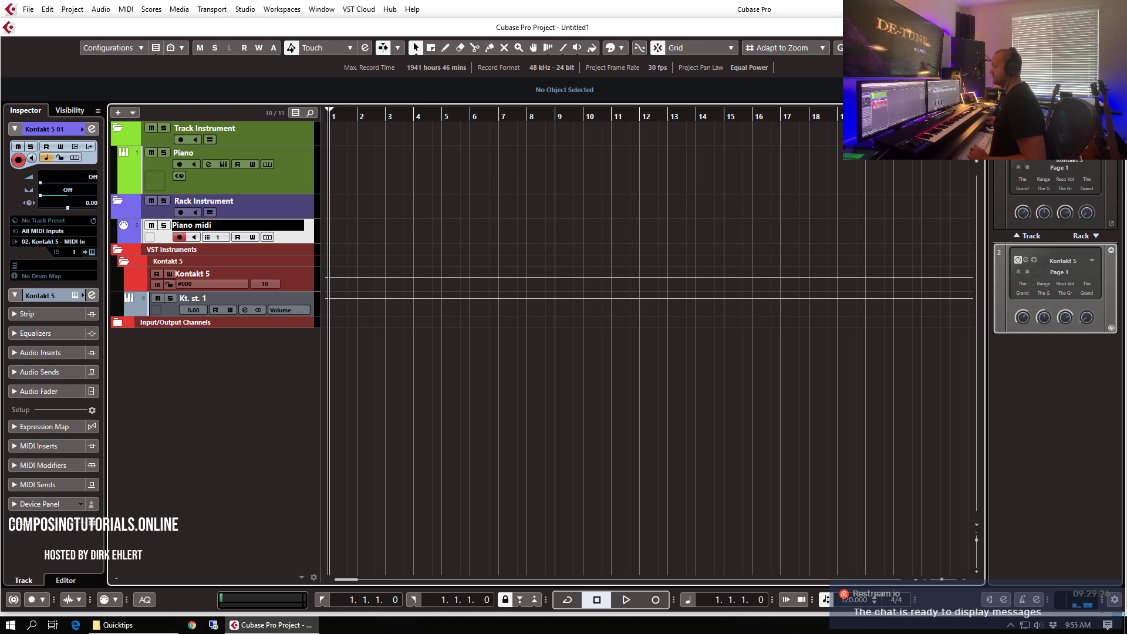
{"action": "key", "text": "Return"}
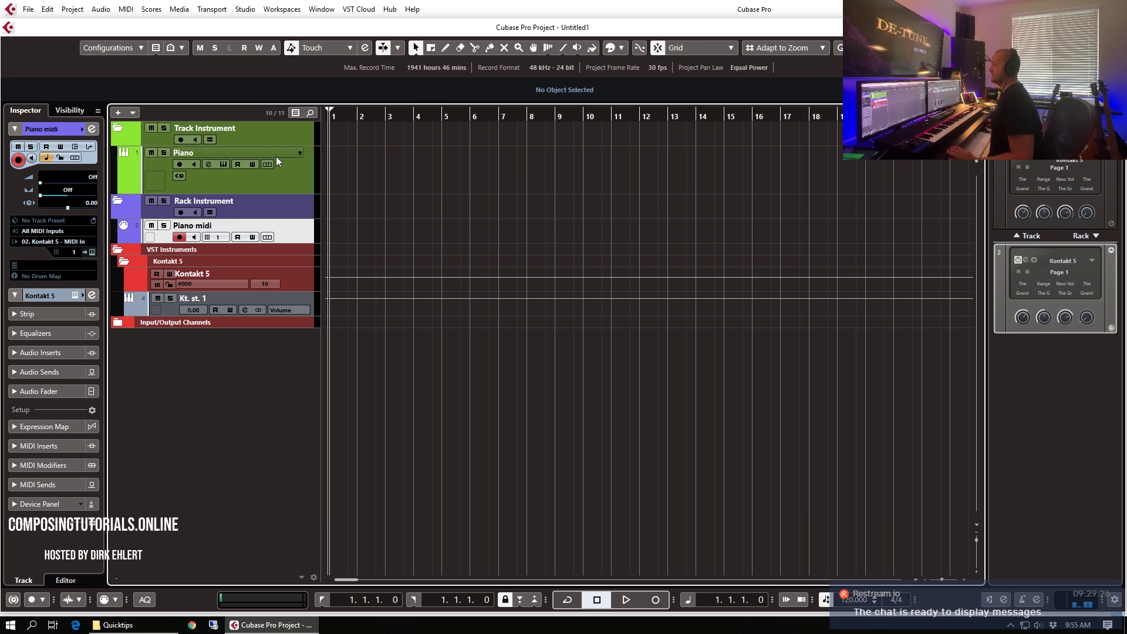
{"action": "double_click", "coordinate": [253, 153]}
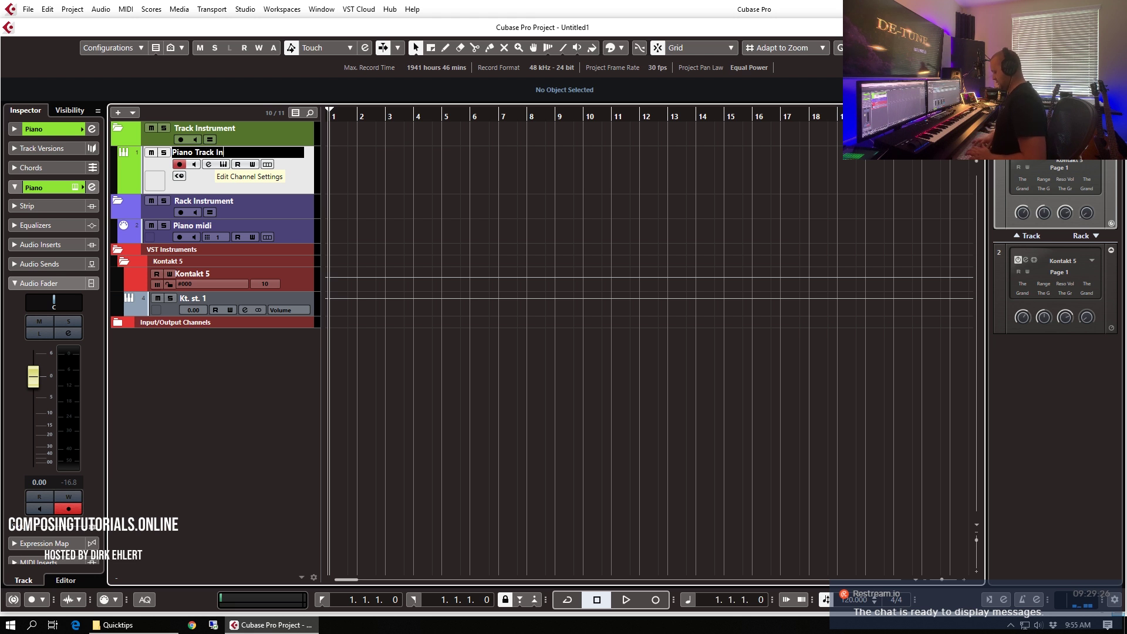
{"action": "key", "text": "Return"}
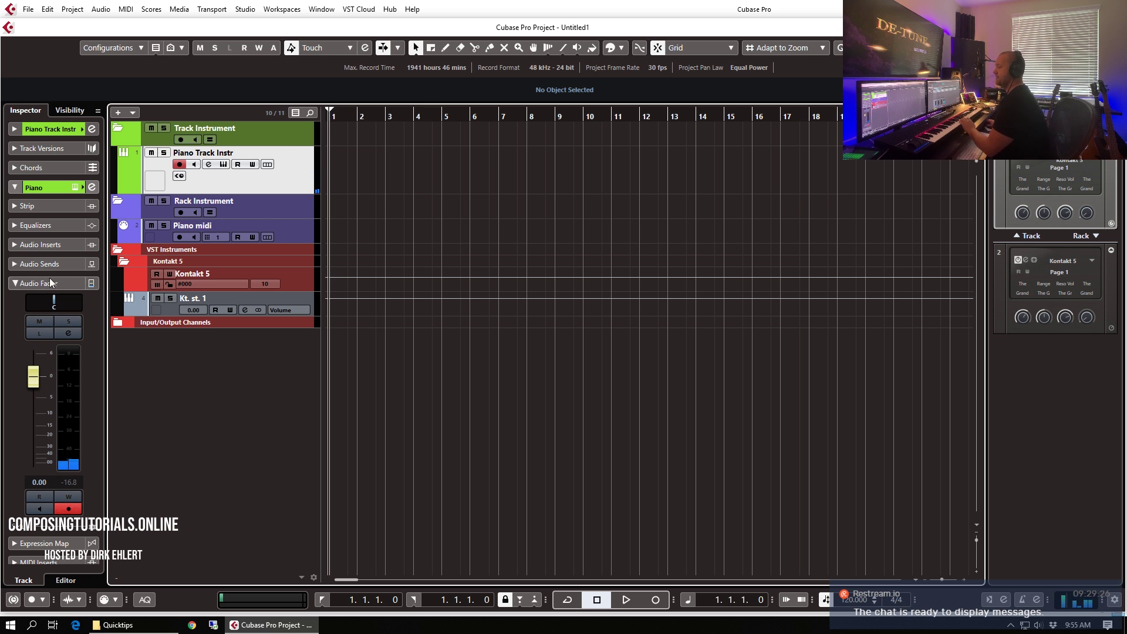
- Lower the Piano Track Instr volume to -10.7 in the Inspector, and raise its MixConsole fader to -3.87
{"action": "left_click", "coordinate": [50, 128]}
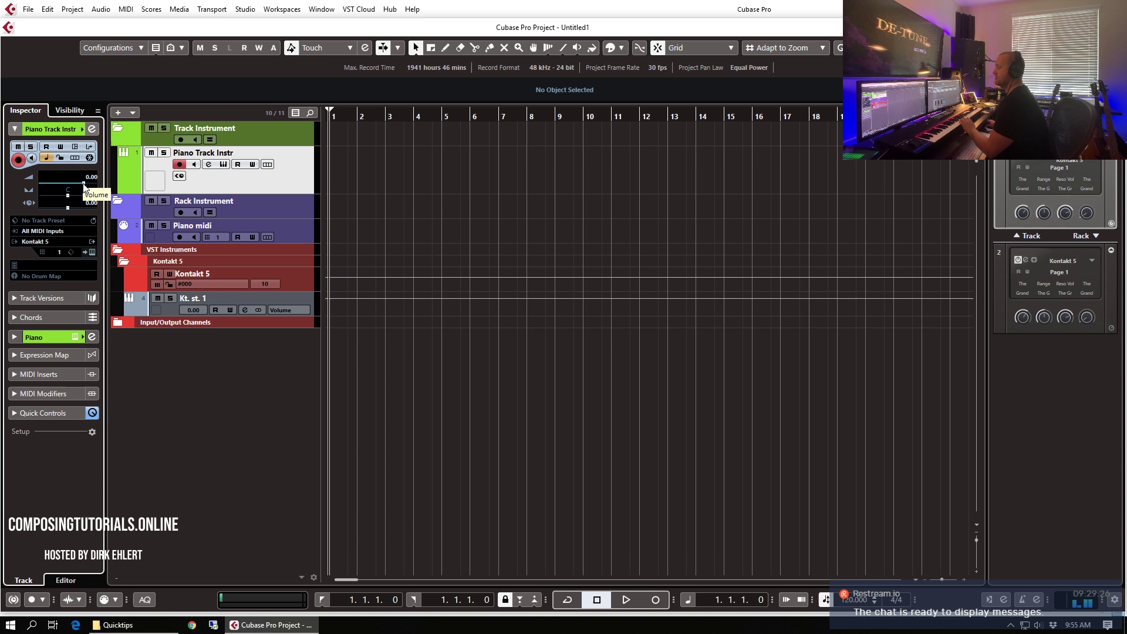
{"action": "key", "text": "F3"}
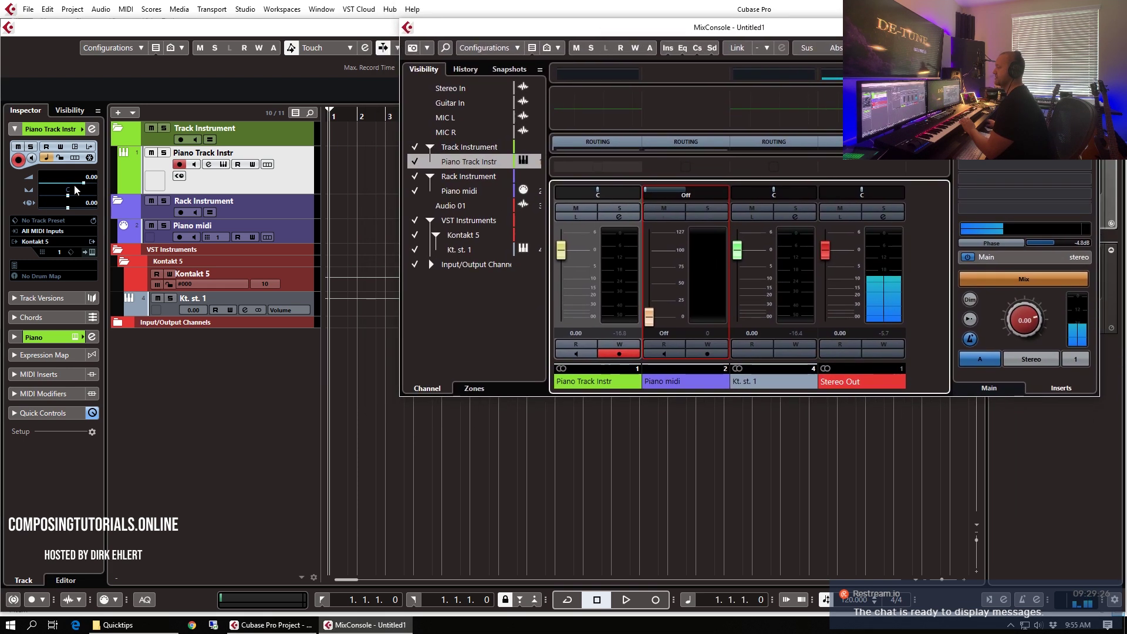
{"action": "left_click_drag", "start_coordinate": [83, 186], "coordinate": [70, 186]}
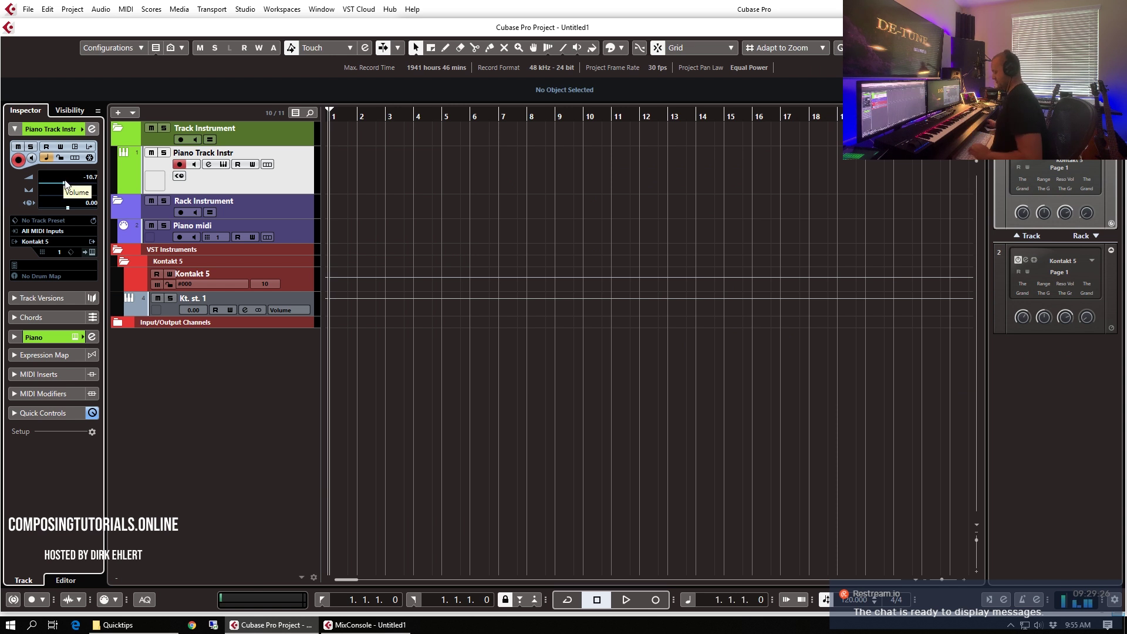
{"action": "key", "text": "F3"}
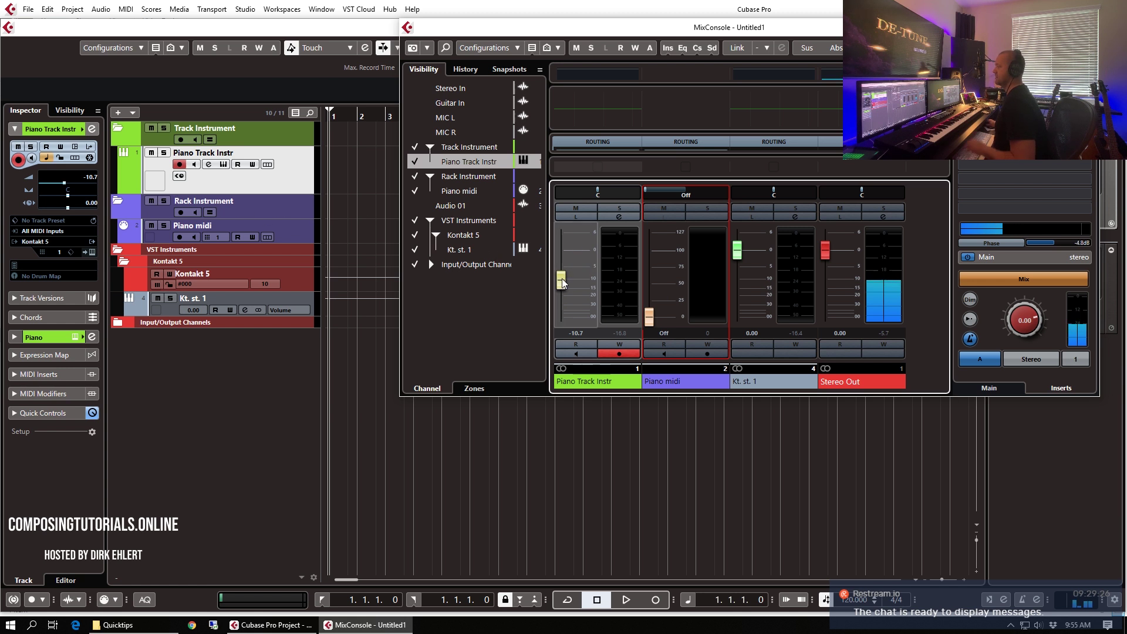
{"action": "left_click_drag", "start_coordinate": [565, 280], "coordinate": [565, 261]}
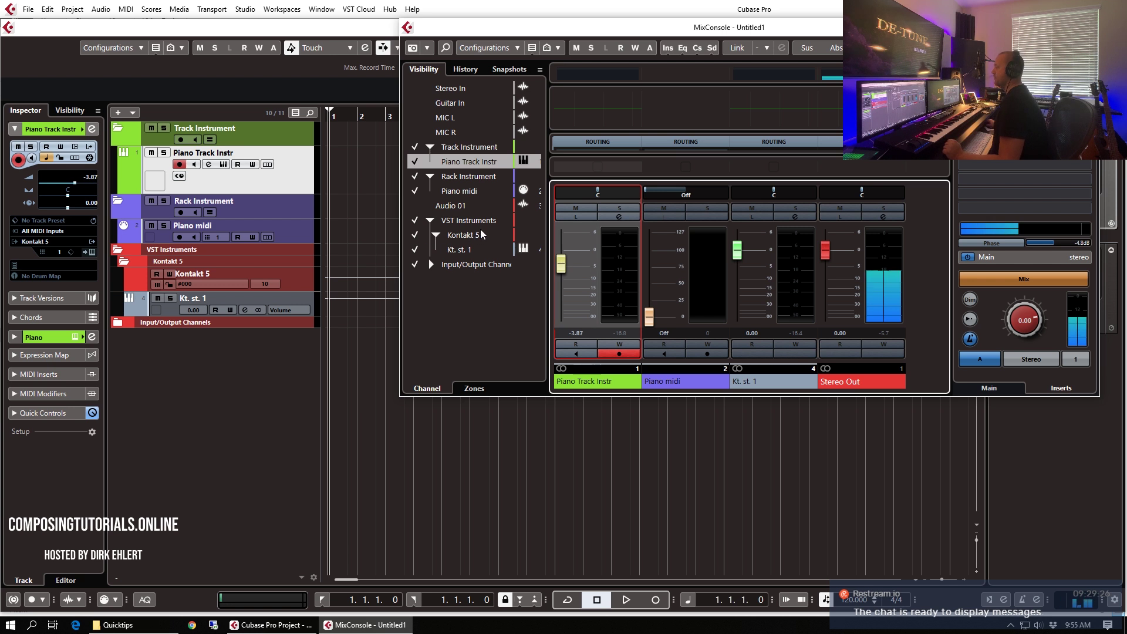
- With its Kontakt 5 editor open, set the Piano midi track's volume to 49, and check its fader in the MixConsole
{"action": "left_click", "coordinate": [294, 228]}
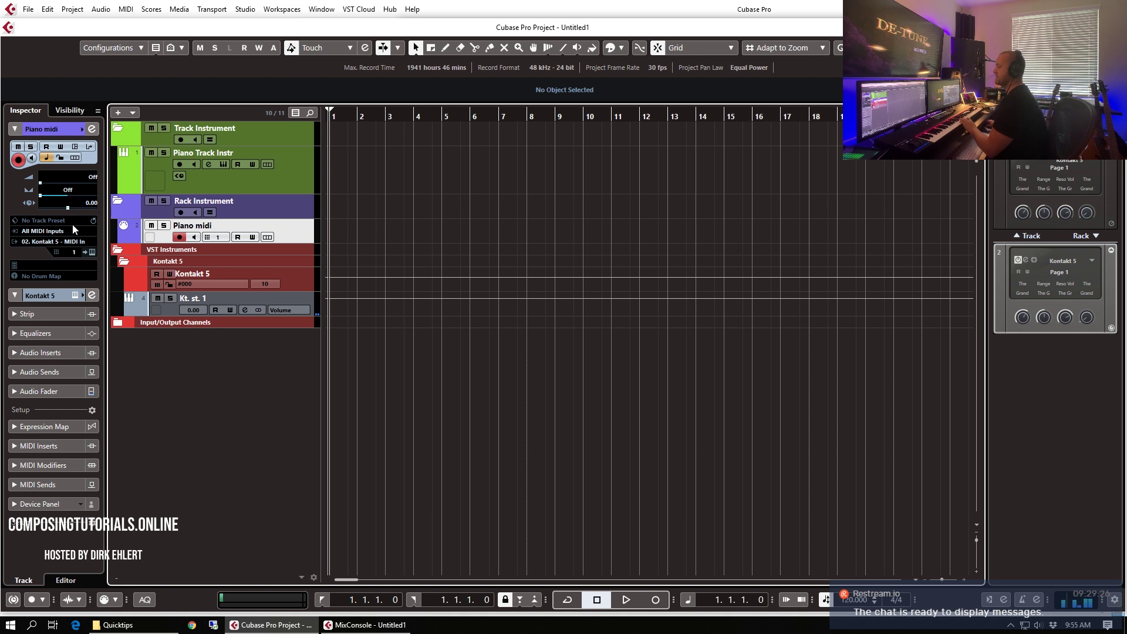
{"action": "left_click", "coordinate": [91, 252]}
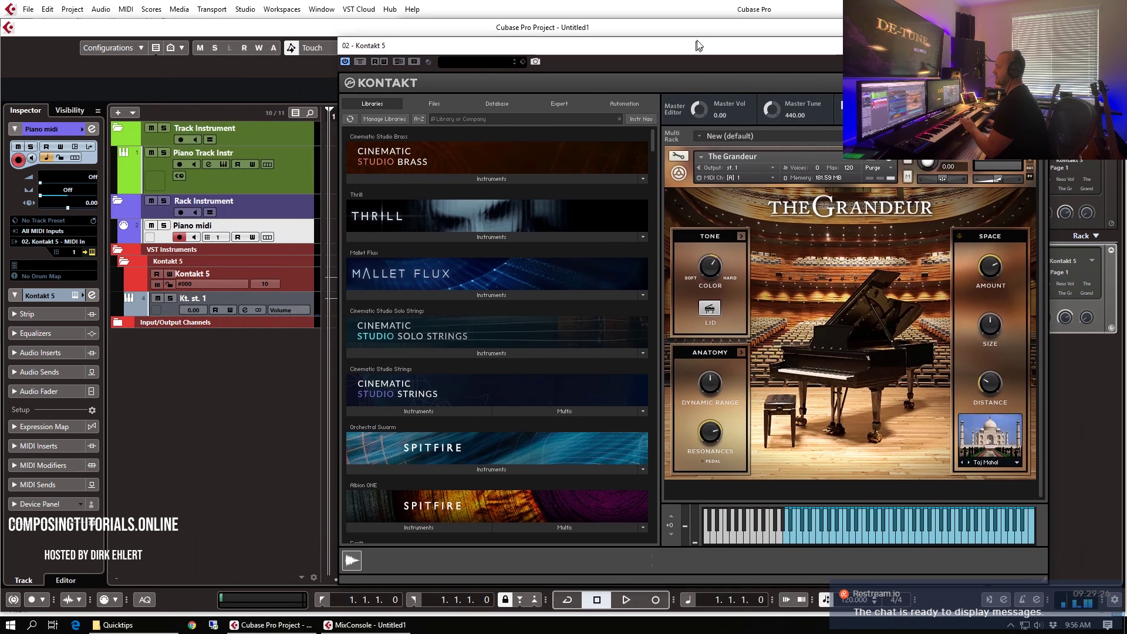
{"action": "left_click_drag", "start_coordinate": [698, 45], "coordinate": [722, 40]}
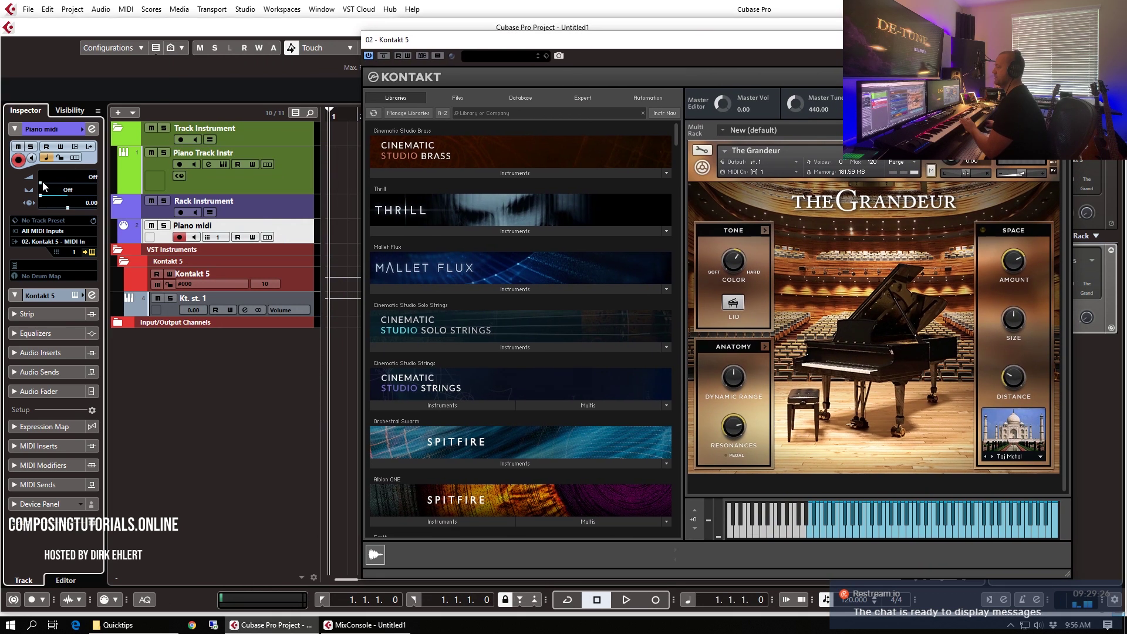
{"action": "mouse_move", "coordinate": [43, 187]}
{"action": "left_mouse_down"}
{"action": "mouse_move", "coordinate": [81, 187]}
{"action": "mouse_move", "coordinate": [54, 188]}
{"action": "mouse_move", "coordinate": [62, 194]}
{"action": "left_mouse_up"}
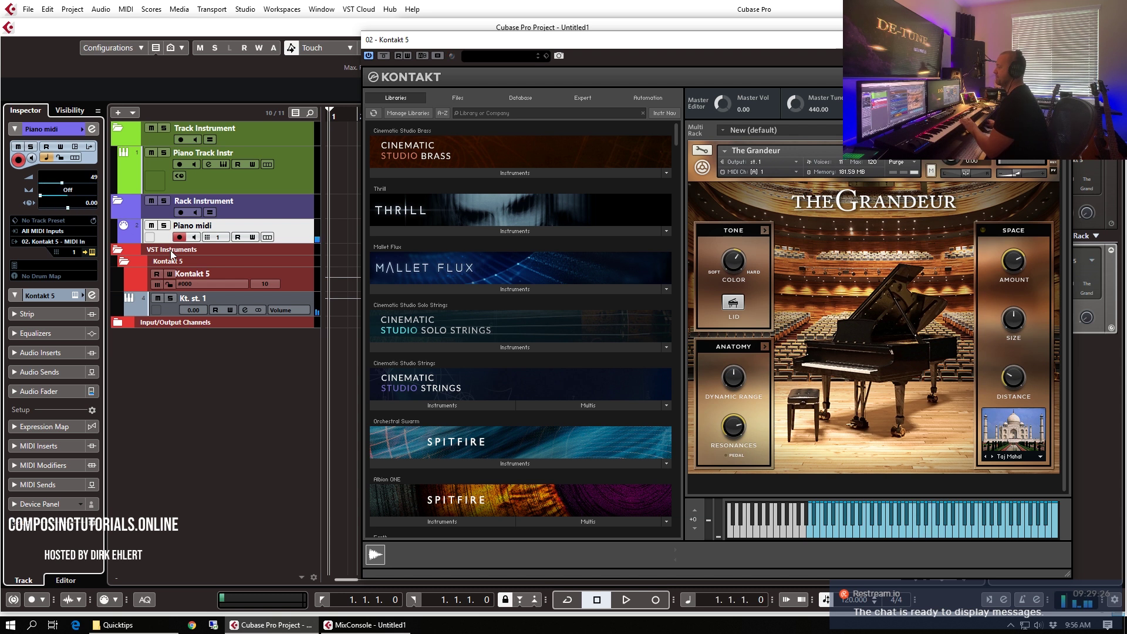
{"action": "key", "text": "F3"}
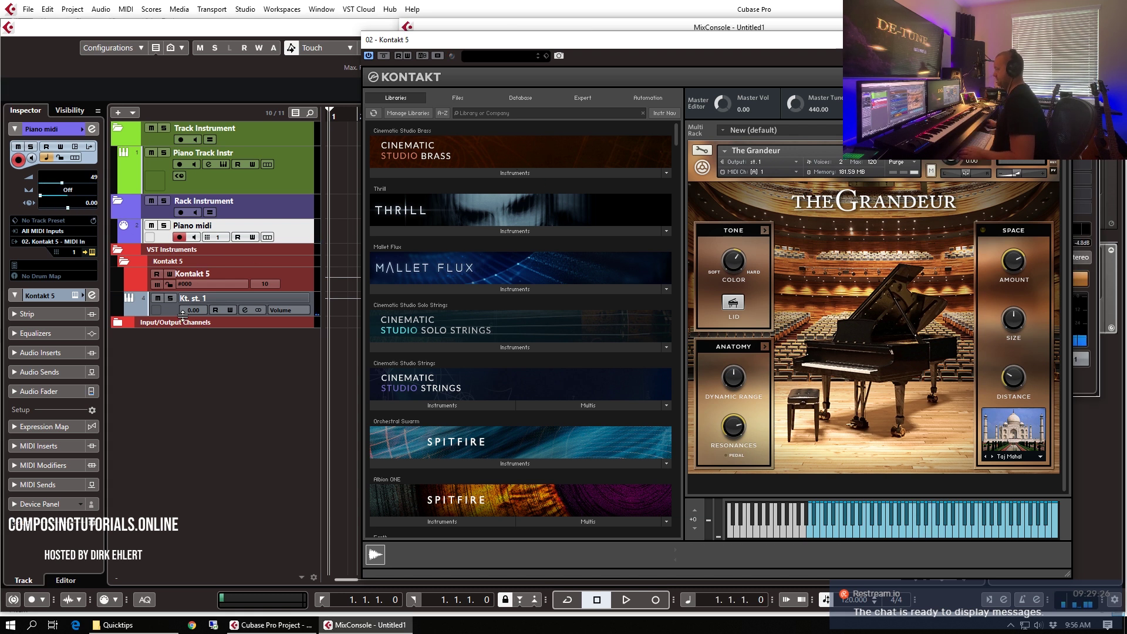
{"action": "left_click", "coordinate": [822, 27]}
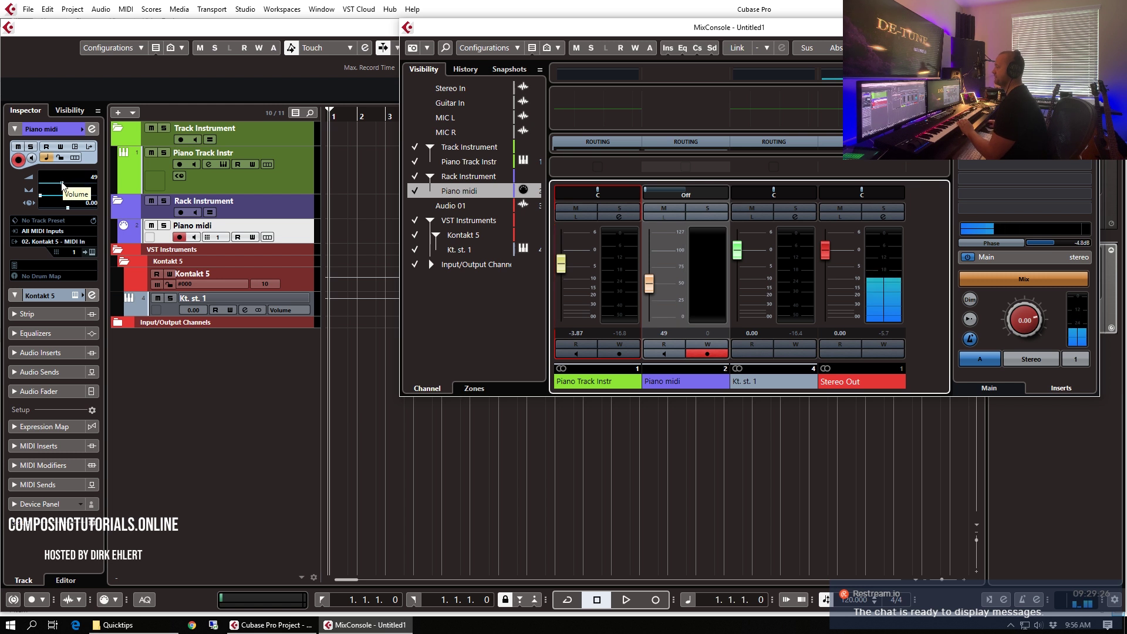
- Arrange the MixConsole beside a narrowed project window, and set the Piano midi track's volume to 65
{"action": "key", "text": "F3"}
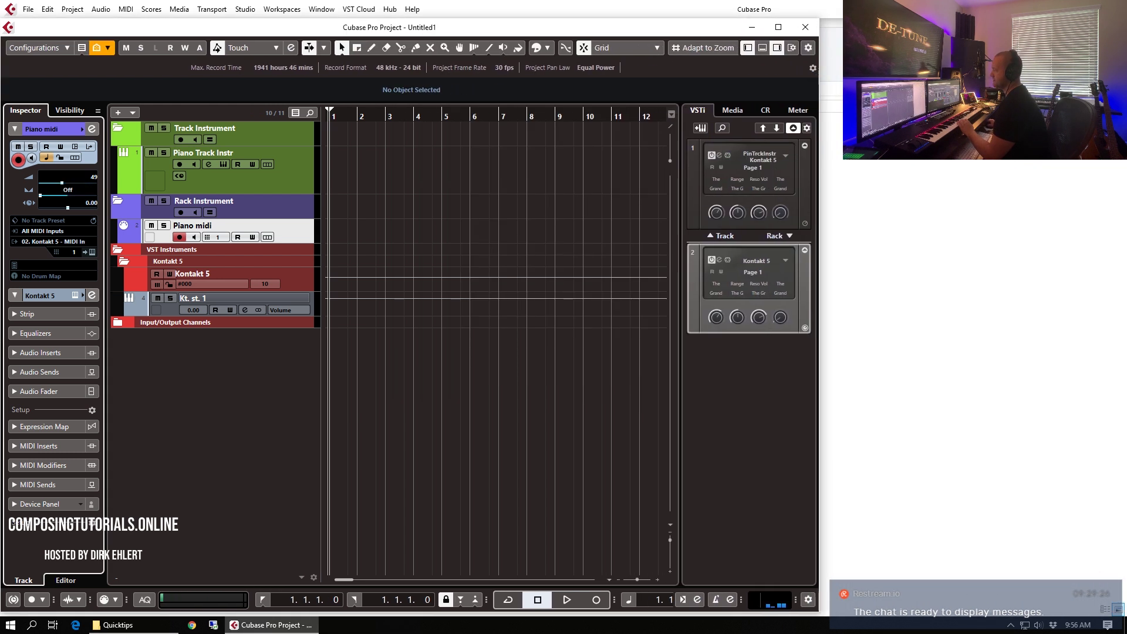
{"action": "key", "text": "F3"}
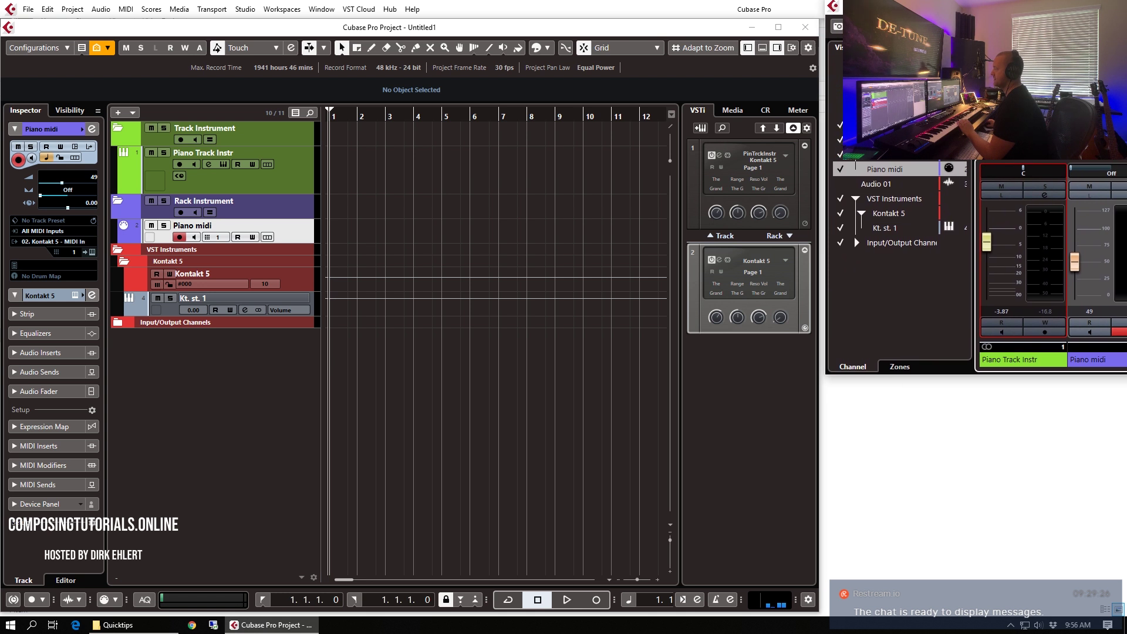
{"action": "left_click_drag", "start_coordinate": [923, 18], "coordinate": [784, 20]}
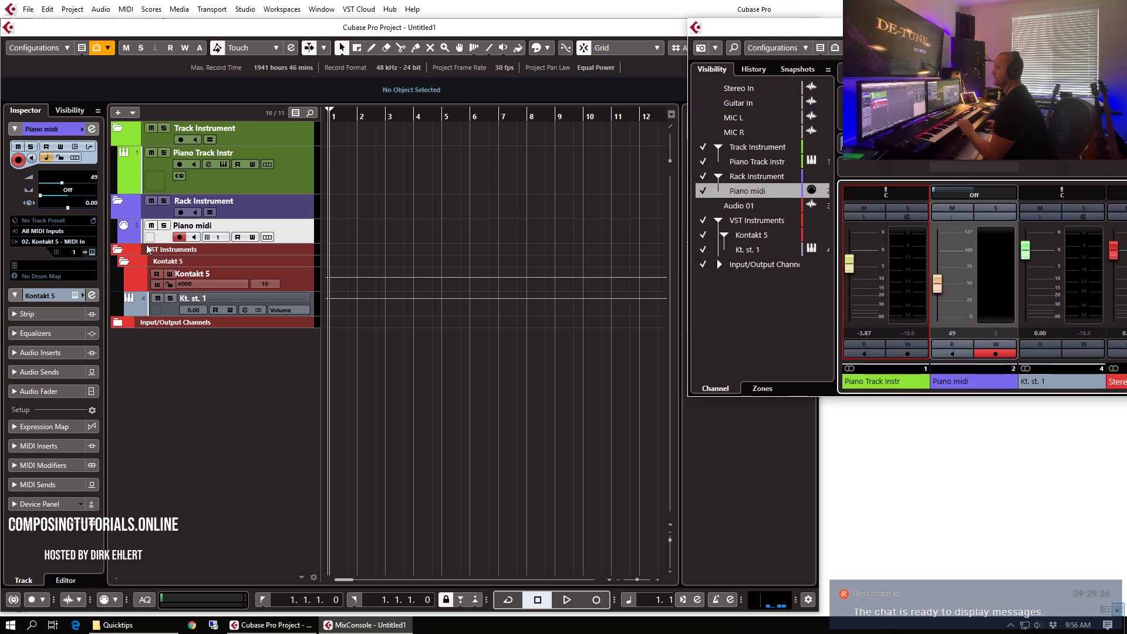
{"action": "left_click_drag", "start_coordinate": [61, 186], "coordinate": [68, 189]}
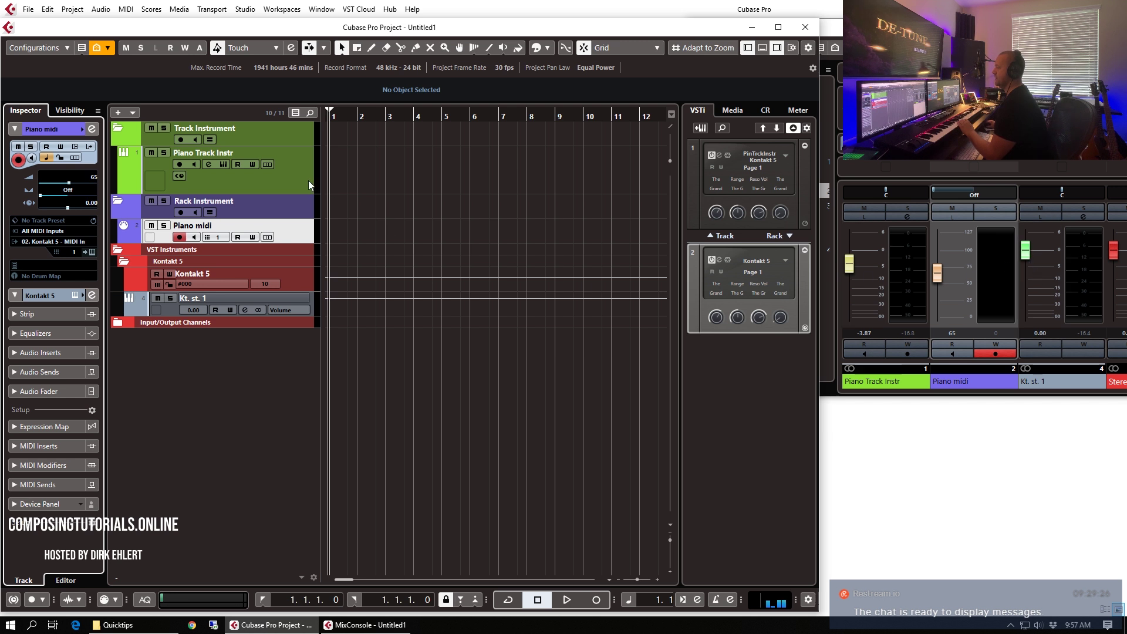
- Set the Piano Track Instr volume to -6.22, close the MixConsole, and maximize the project window
{"action": "left_click", "coordinate": [259, 174]}
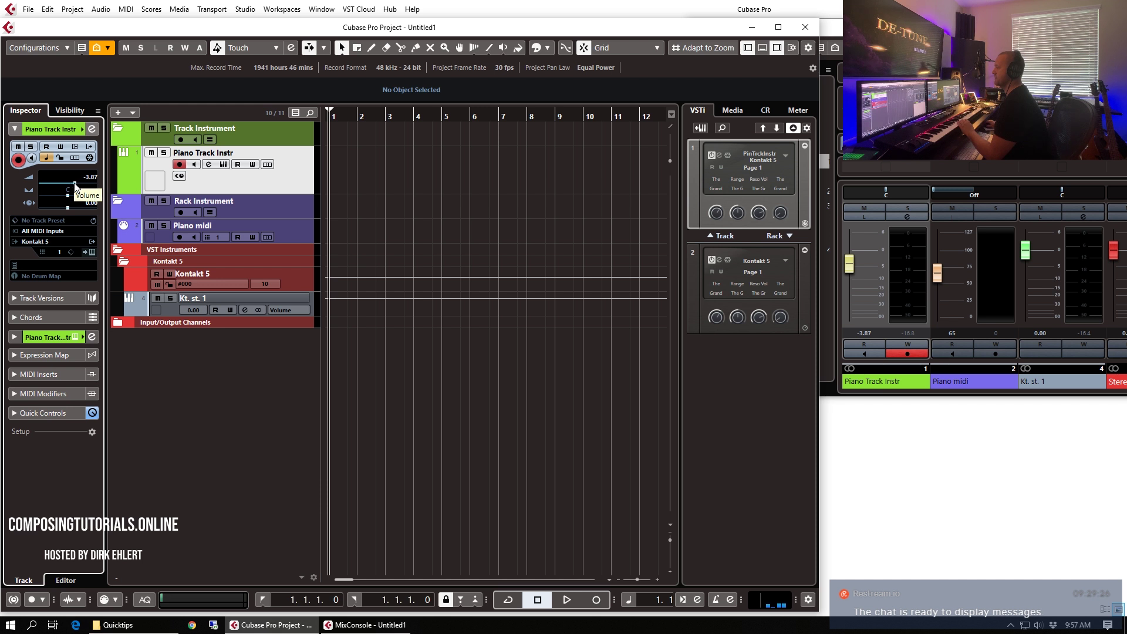
{"action": "left_click_drag", "start_coordinate": [75, 183], "coordinate": [69, 188]}
{"action": "key", "text": "F3"}
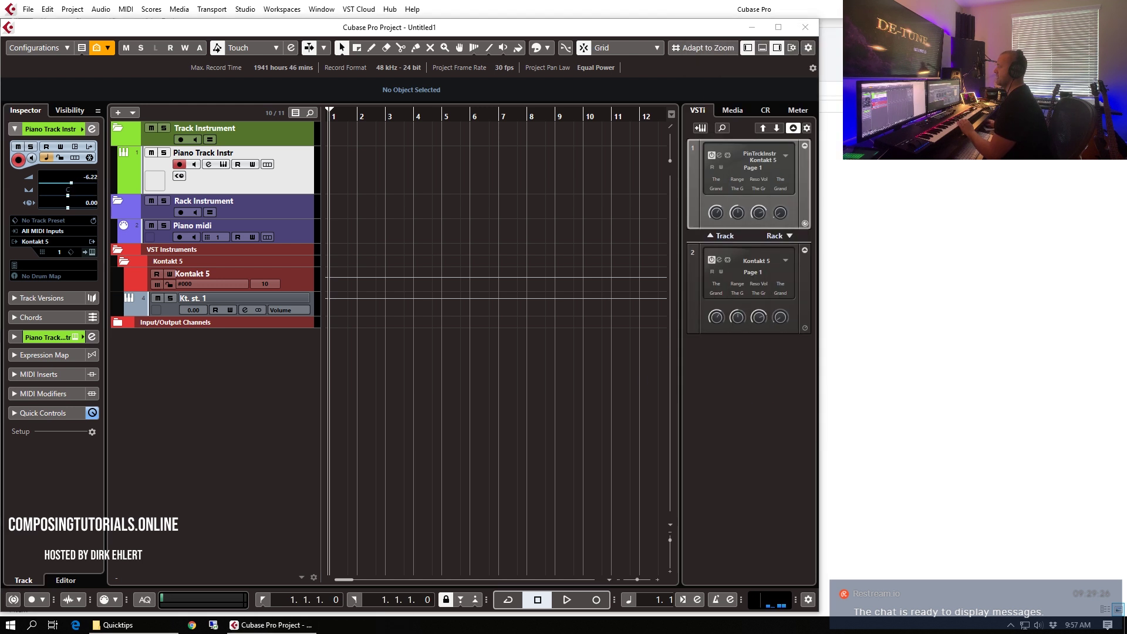
{"action": "double_click", "coordinate": [723, 28]}
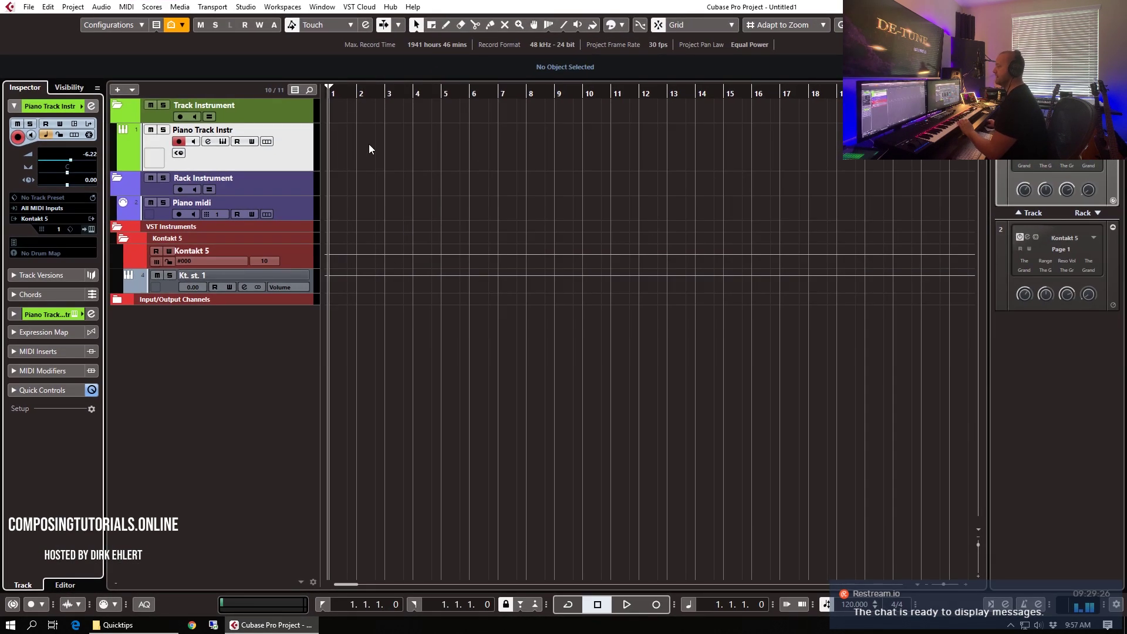
- Show the Volume automation lanes of Piano Track Instr and Piano midi, increasing the height of the instrument track's lane
{"action": "left_click", "coordinate": [122, 165]}
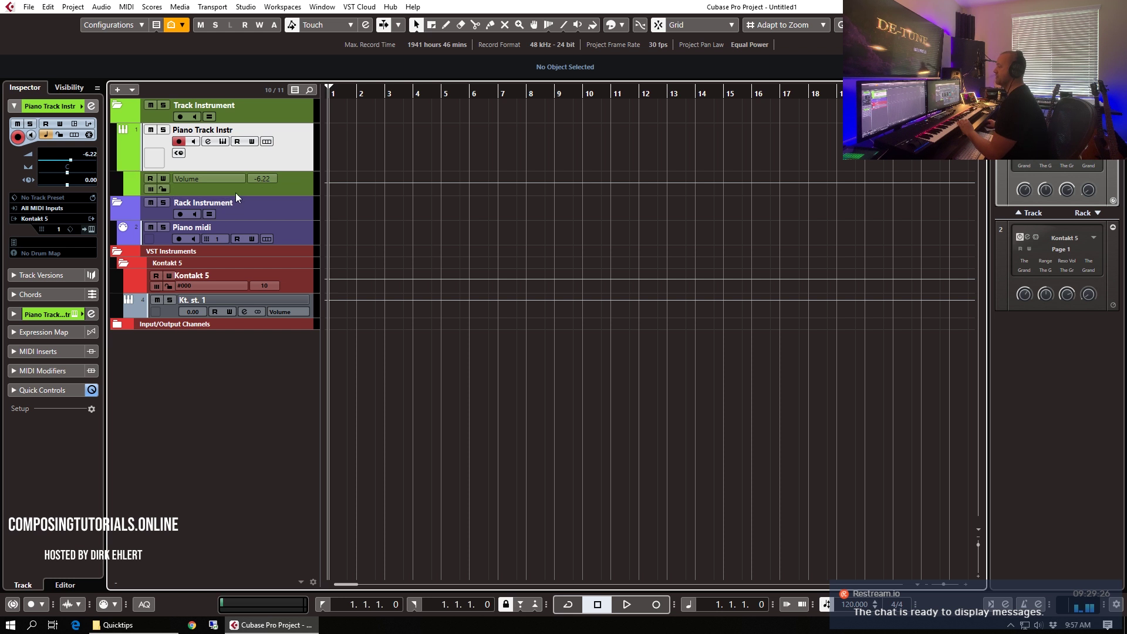
{"action": "left_click_drag", "start_coordinate": [234, 194], "coordinate": [239, 218]}
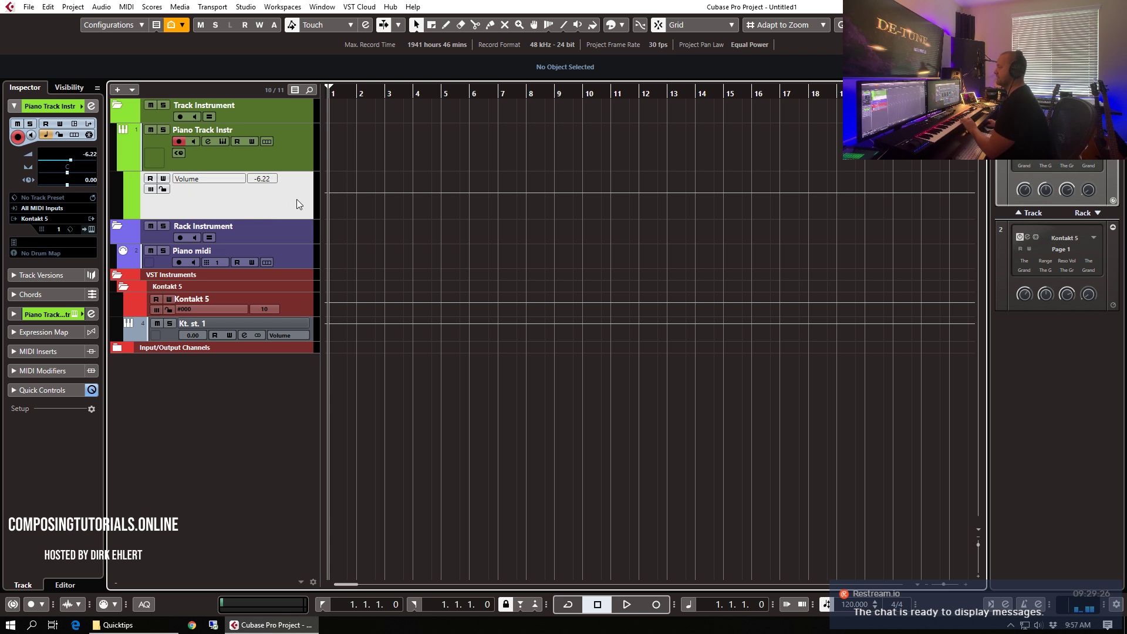
{"action": "left_click", "coordinate": [269, 252]}
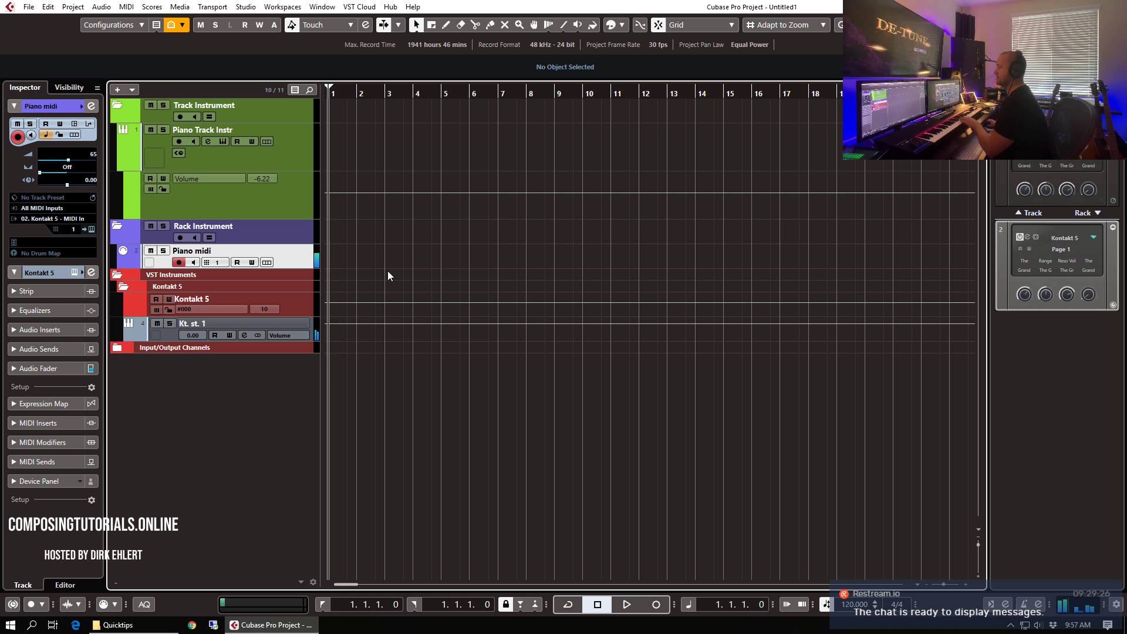
{"action": "left_click", "coordinate": [122, 262]}
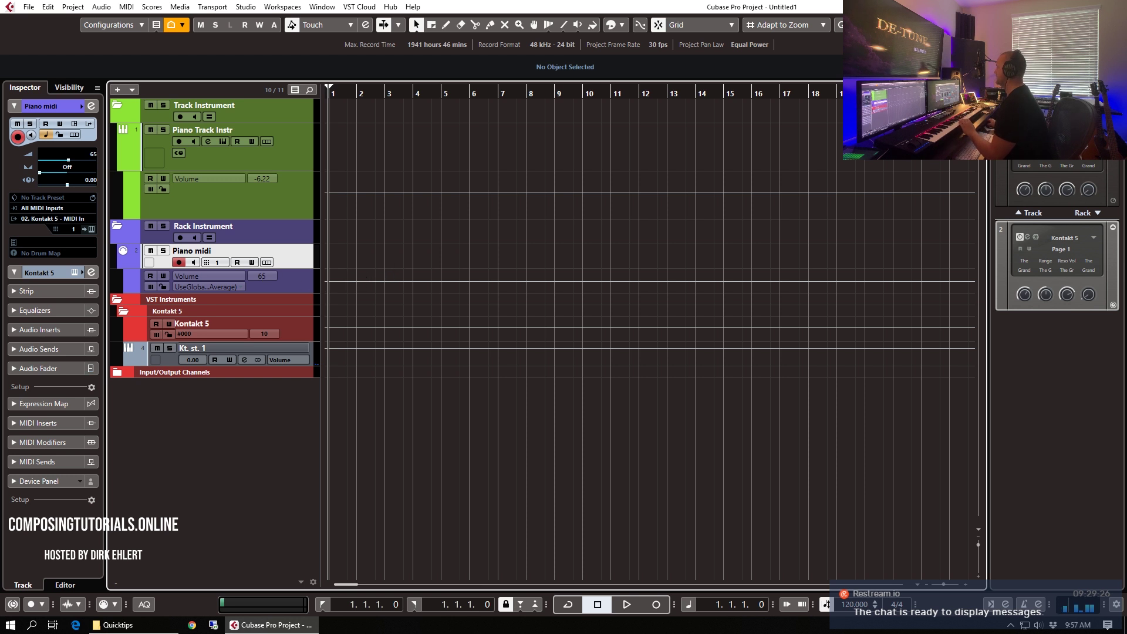
- Check the volume control in Piano midi's Kontakt 5 editor, and compare Piano Track Instr's Volume automation lane with its MixConsole fader
{"action": "left_click", "coordinate": [91, 229]}
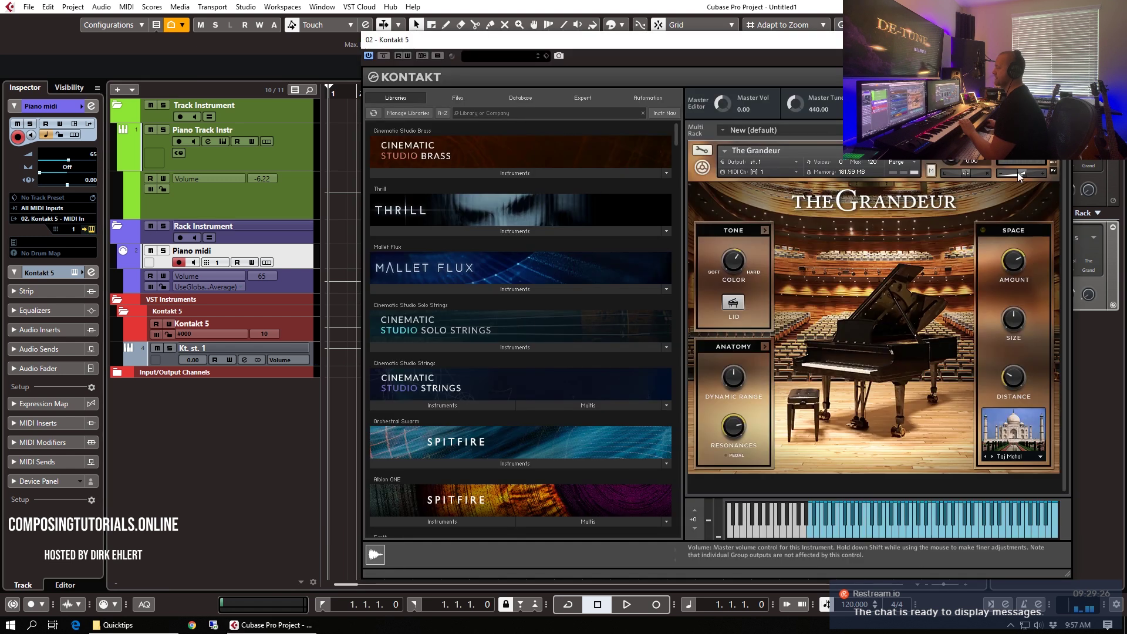
{"action": "left_click", "coordinate": [1059, 39]}
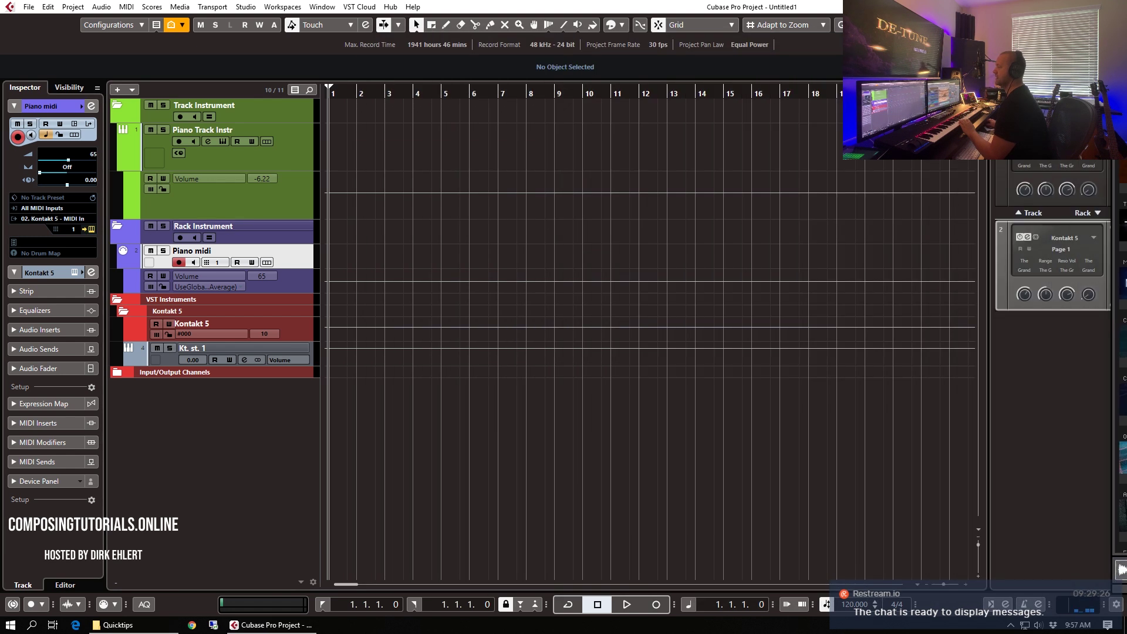
{"action": "left_click", "coordinate": [230, 196]}
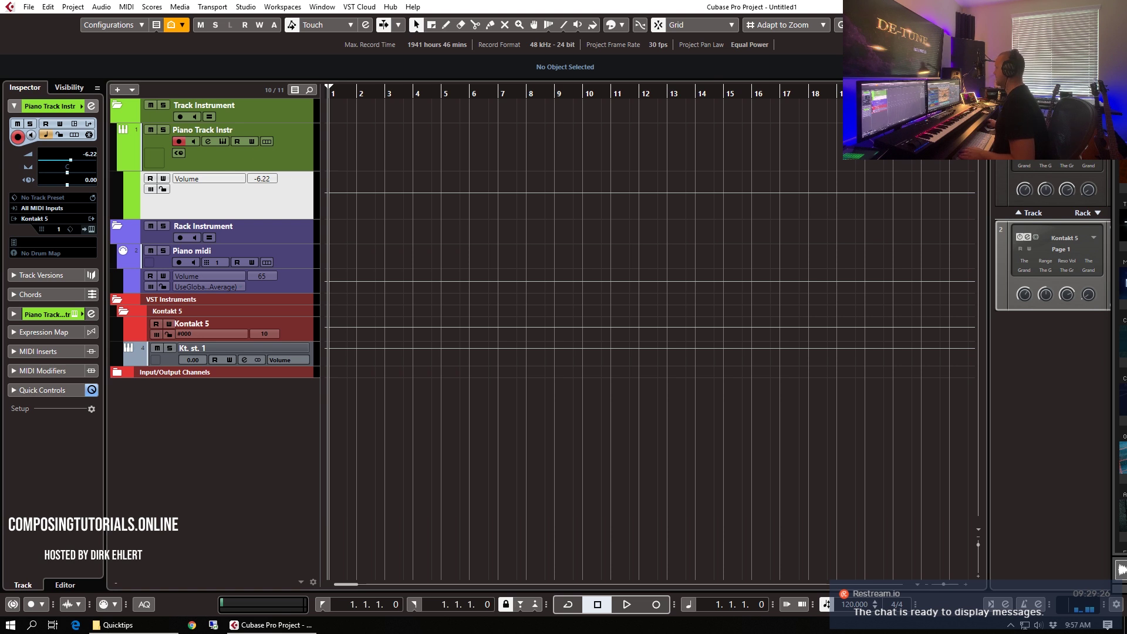
{"action": "key", "text": "F3"}
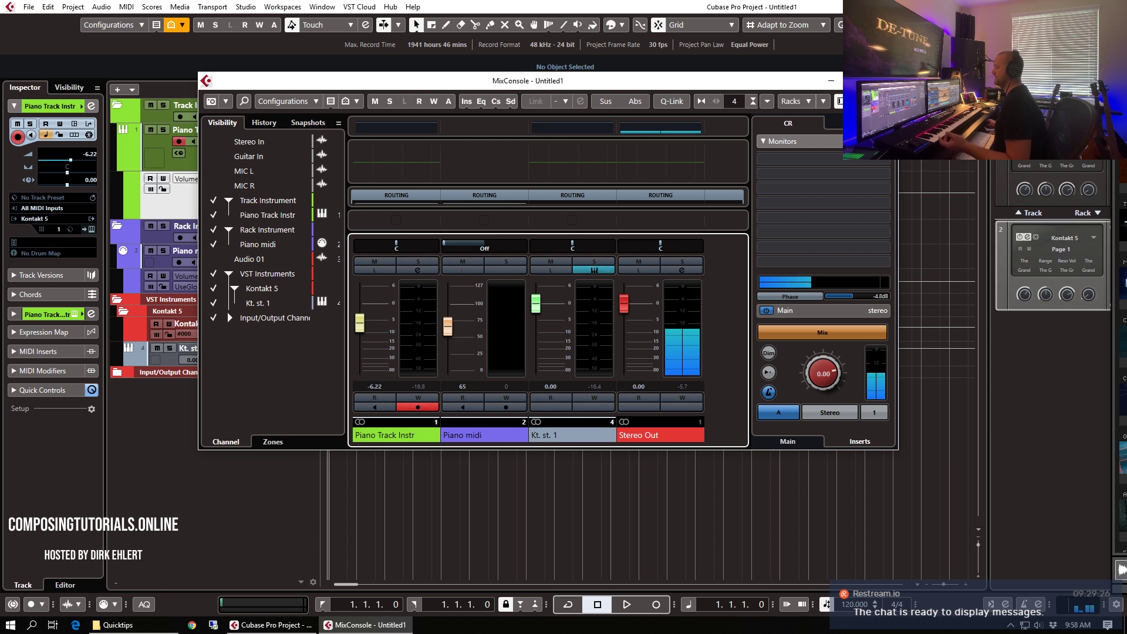
{"action": "key", "text": "F3"}
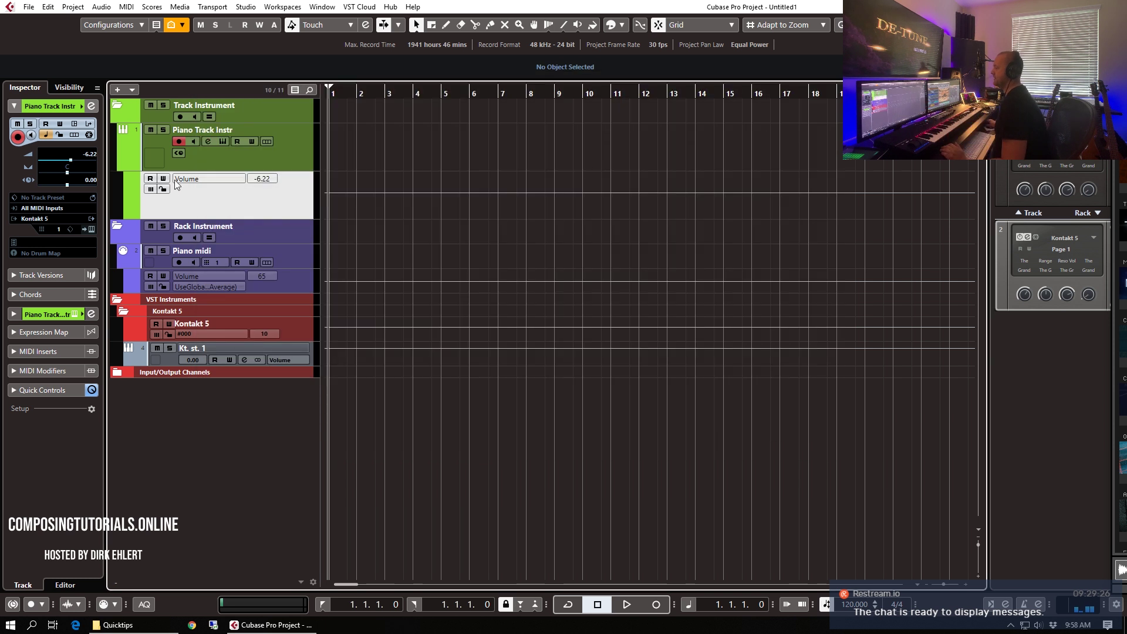
- Find and load Scarbee Pre-Bass - Amped - Deep into the rack's Kontakt 5 beside The Grandeur, and set its window aside
{"action": "left_click", "coordinate": [220, 154]}
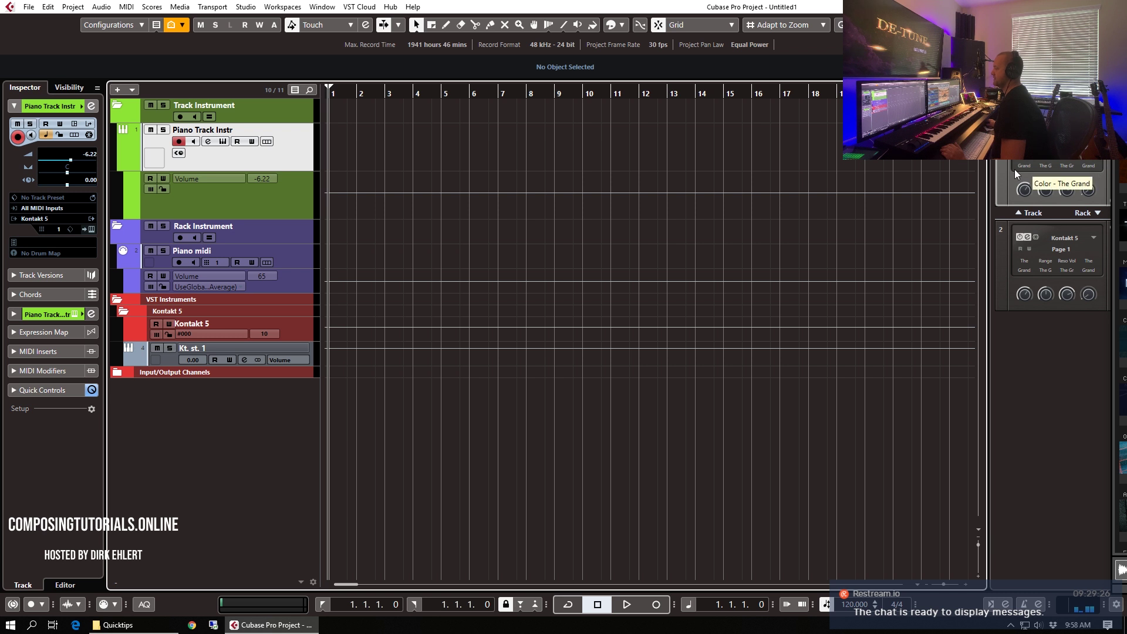
{"action": "left_click", "coordinate": [1028, 238]}
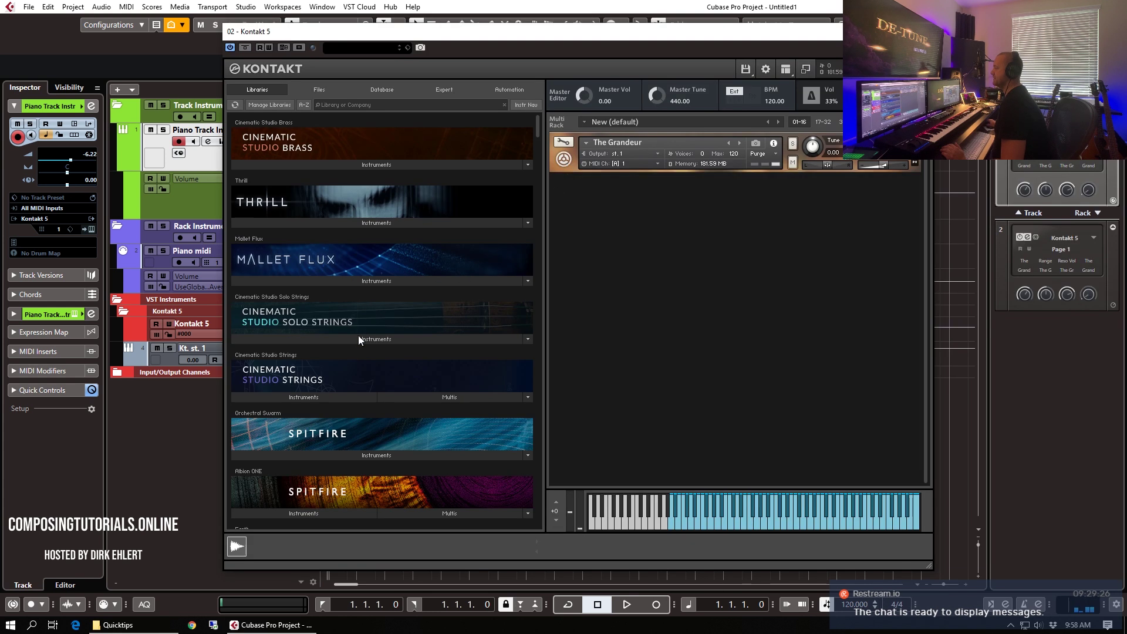
{"action": "left_click", "coordinate": [365, 108]}
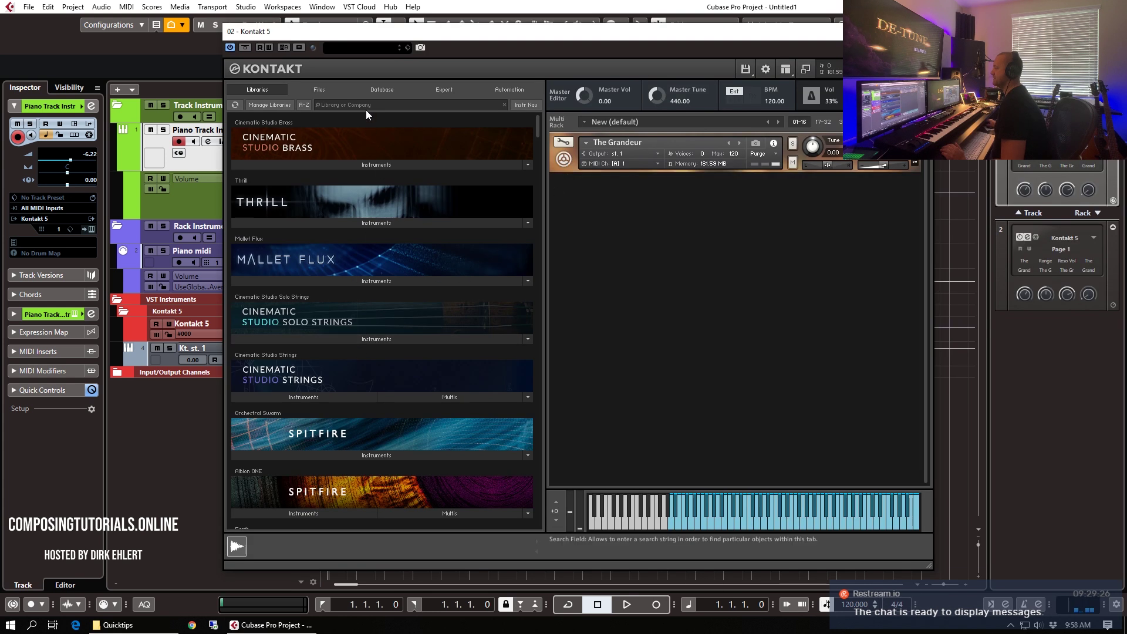
{"action": "type", "text": "bas"}
{"action": "left_click", "coordinate": [338, 165]}
{"action": "double_click", "coordinate": [305, 179]}
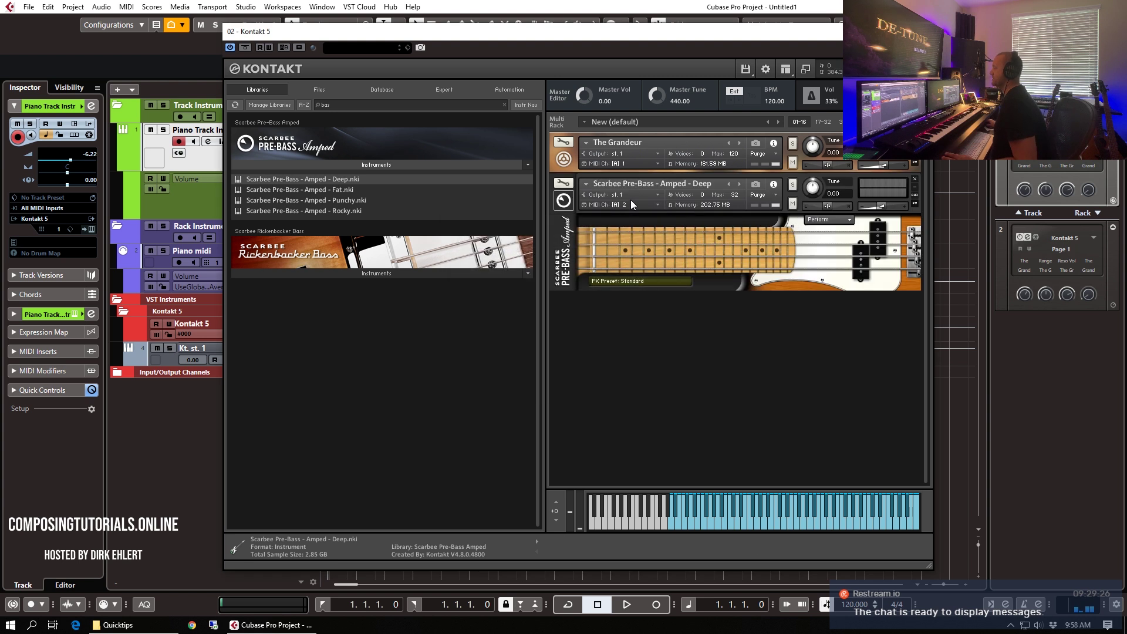
{"action": "left_click_drag", "start_coordinate": [636, 39], "coordinate": [1126, 40]}
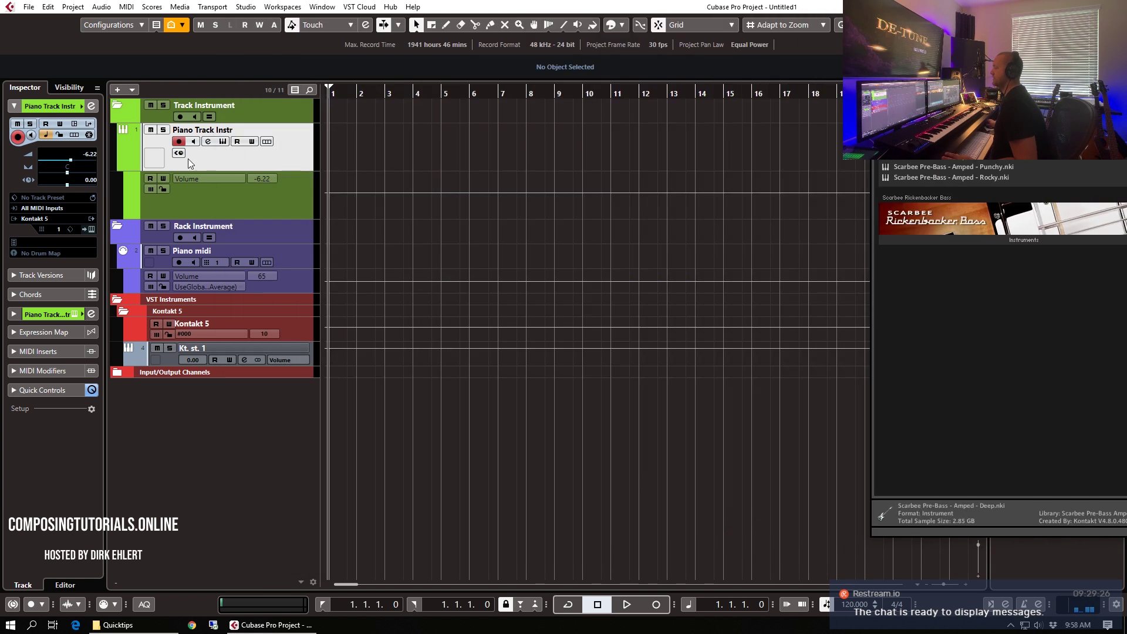
- Add a MIDI track named Bass below Piano midi, and check its MIDI channel against the bass in the rack's Kontakt 5 editor
{"action": "left_click", "coordinate": [222, 256]}
{"action": "right_click", "coordinate": [212, 252]}
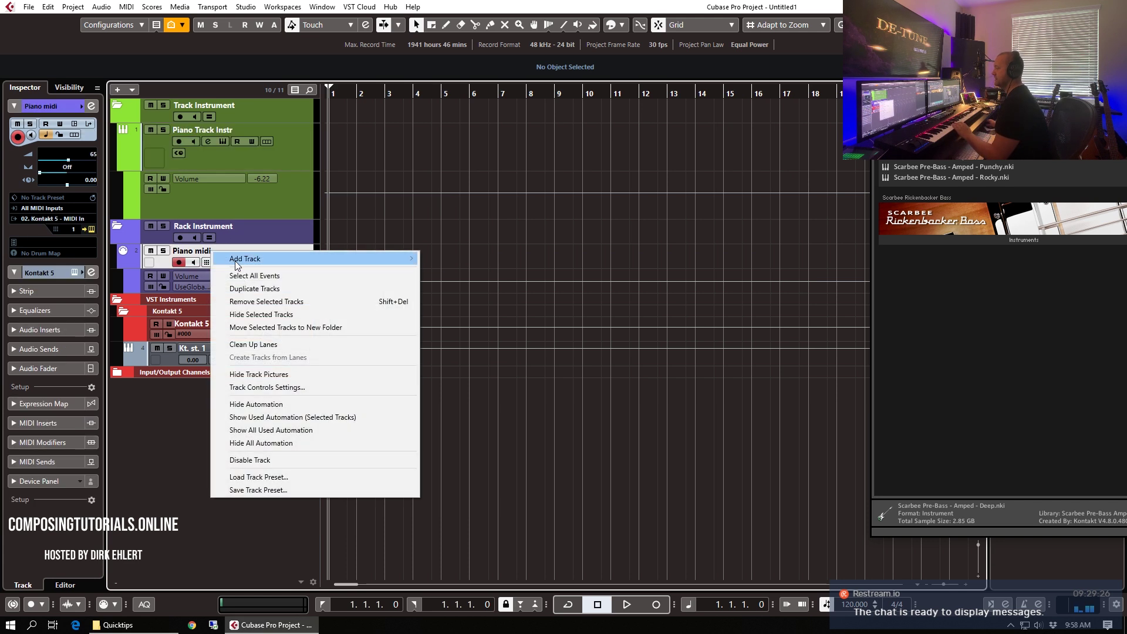
{"action": "mouse_move", "coordinate": [237, 262]}
{"action": "left_click", "coordinate": [465, 283]}
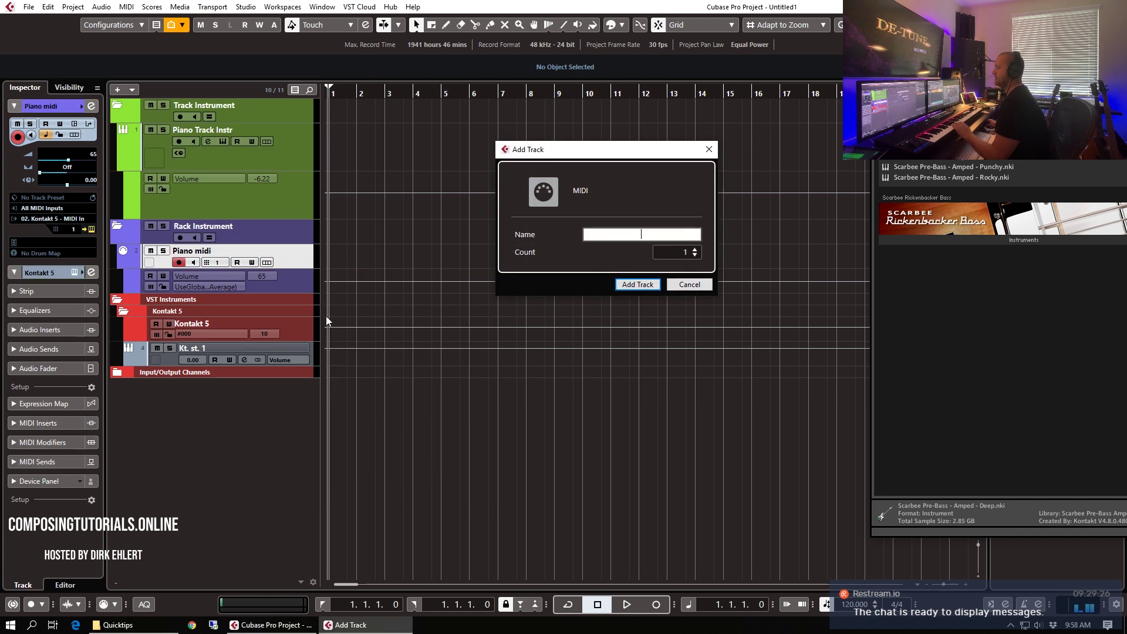
{"action": "left_click", "coordinate": [628, 284]}
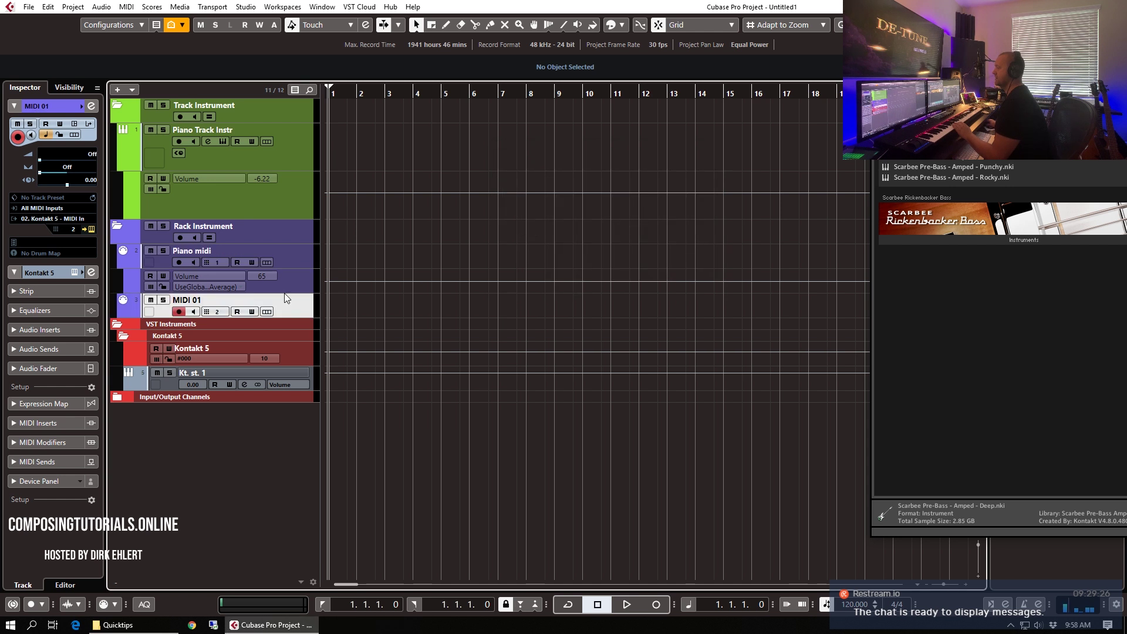
{"action": "double_click", "coordinate": [188, 300]}
{"action": "type", "text": "Bass"}
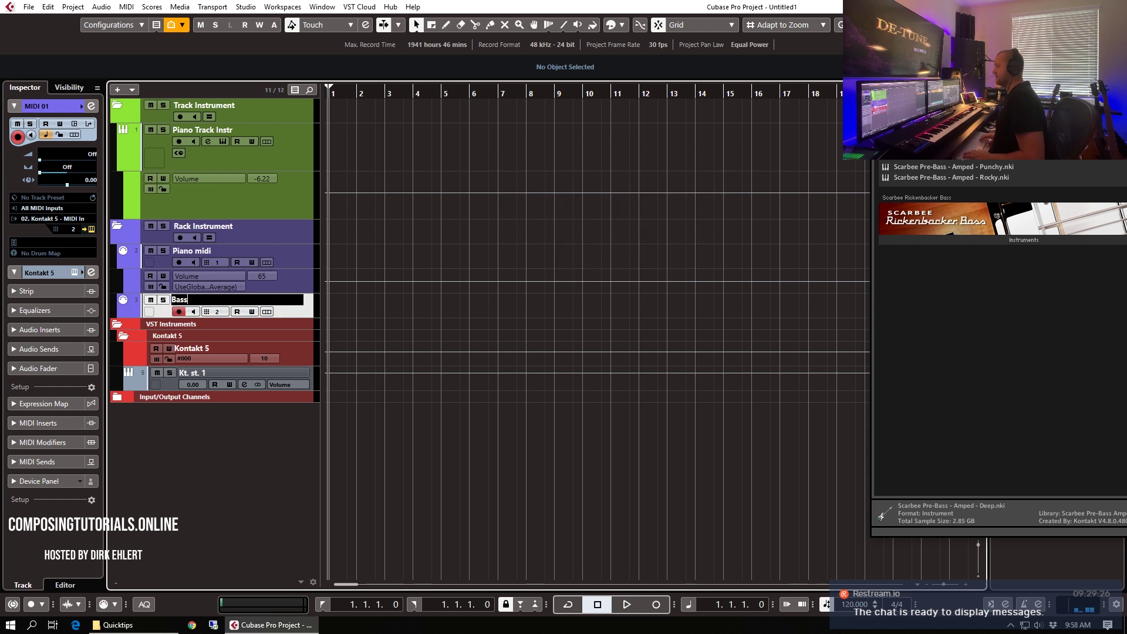
{"action": "key", "text": "Return"}
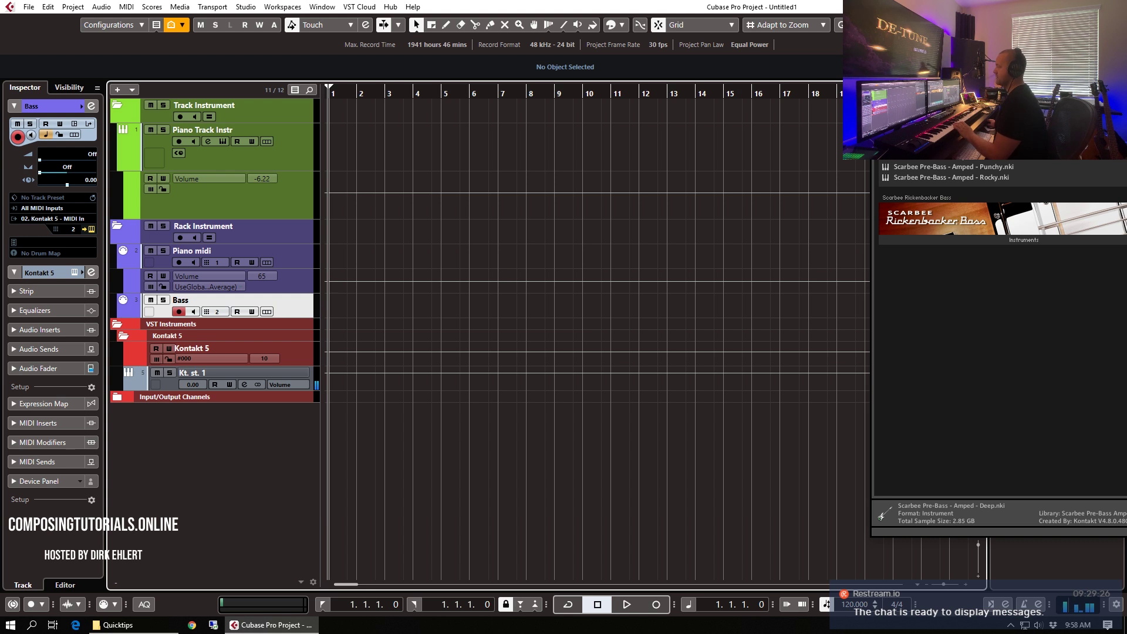
{"action": "left_click_drag", "start_coordinate": [916, 2], "coordinate": [284, 3]}
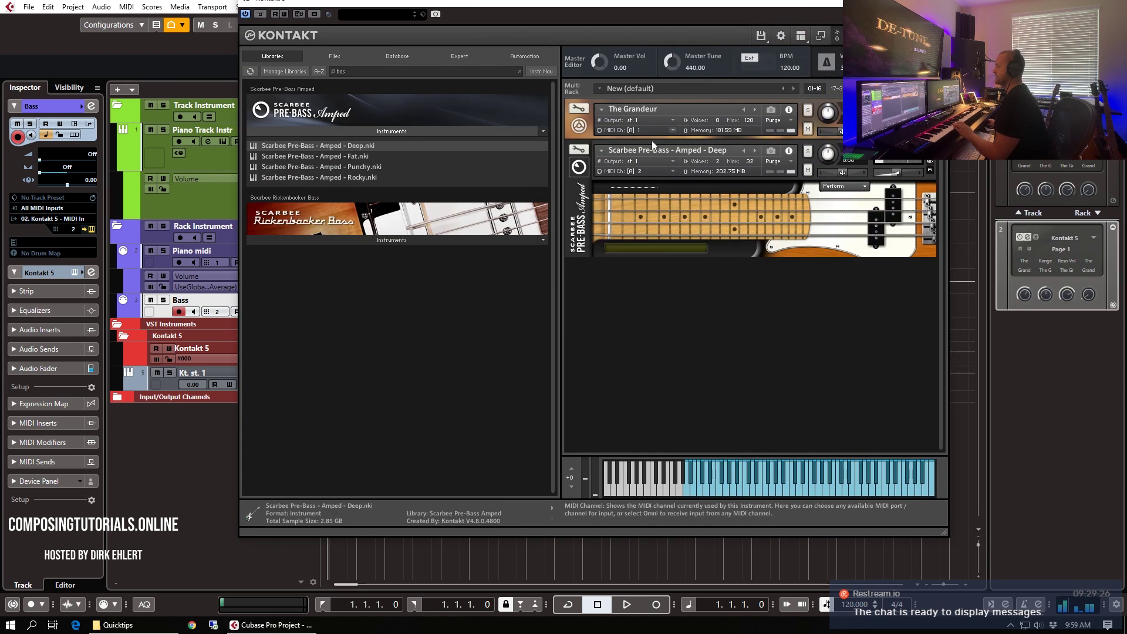
{"action": "left_click_drag", "start_coordinate": [588, 9], "coordinate": [1126, 8]}
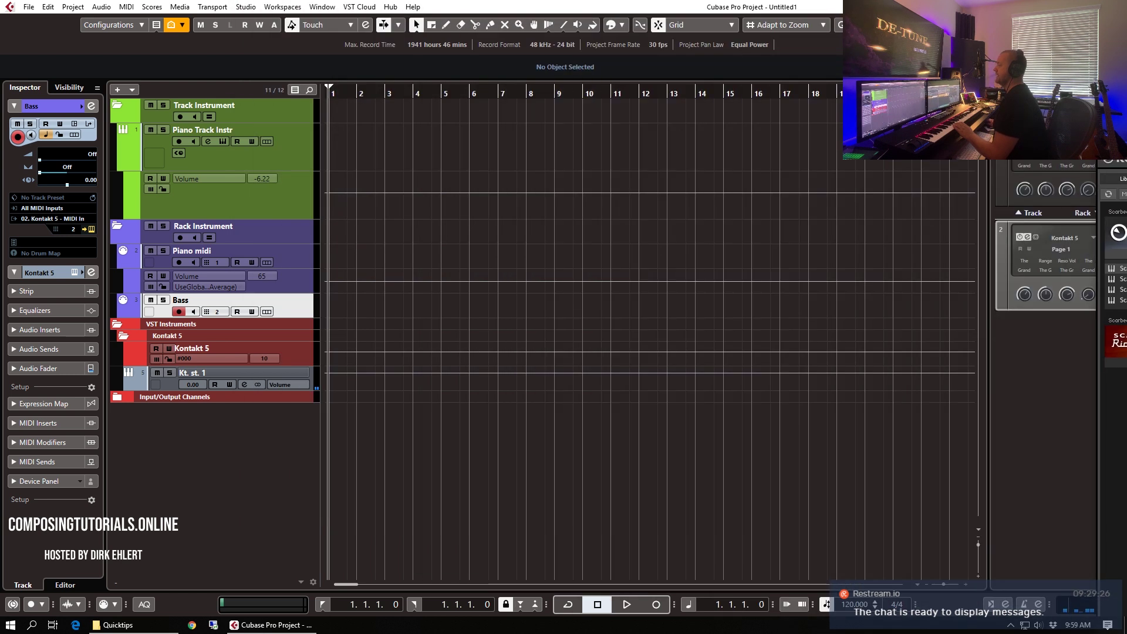
- Hide Piano Track Instr's Volume automation lane, and add a MIDI track named Bass track below that instrument track
{"action": "left_click", "coordinate": [255, 151]}
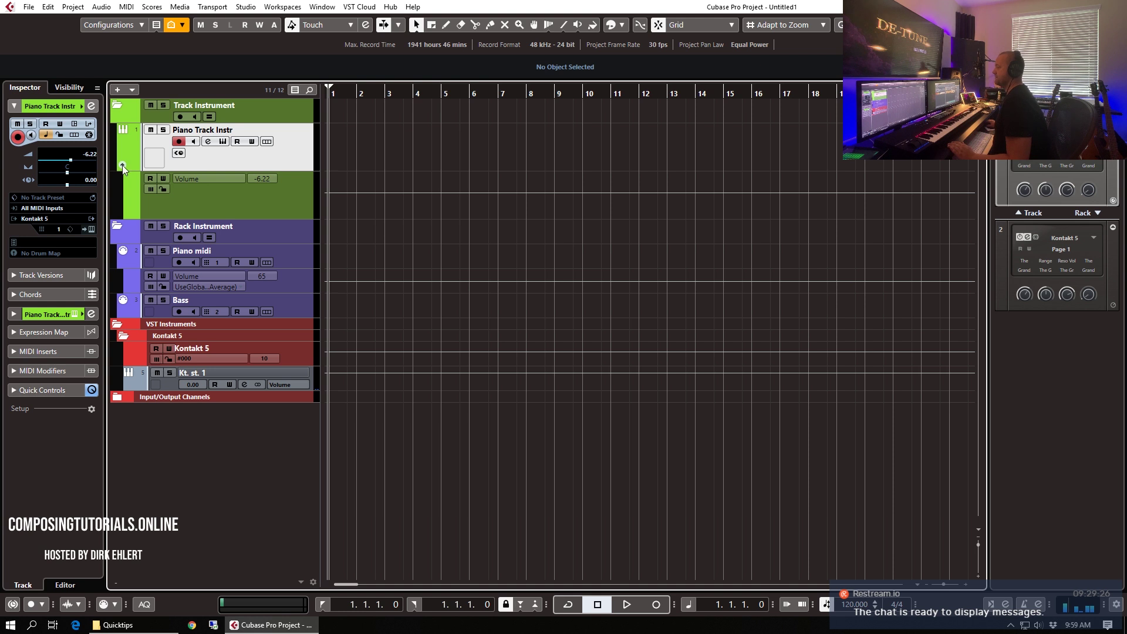
{"action": "left_click", "coordinate": [122, 165]}
{"action": "right_click", "coordinate": [230, 156]}
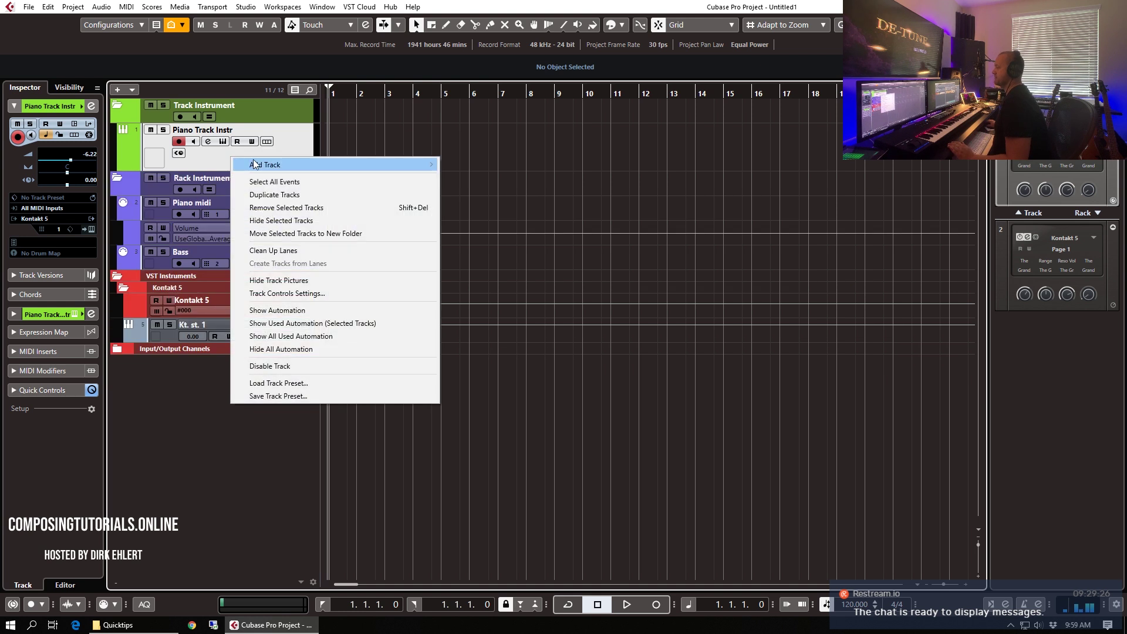
{"action": "mouse_move", "coordinate": [264, 165]}
{"action": "left_click", "coordinate": [456, 191]}
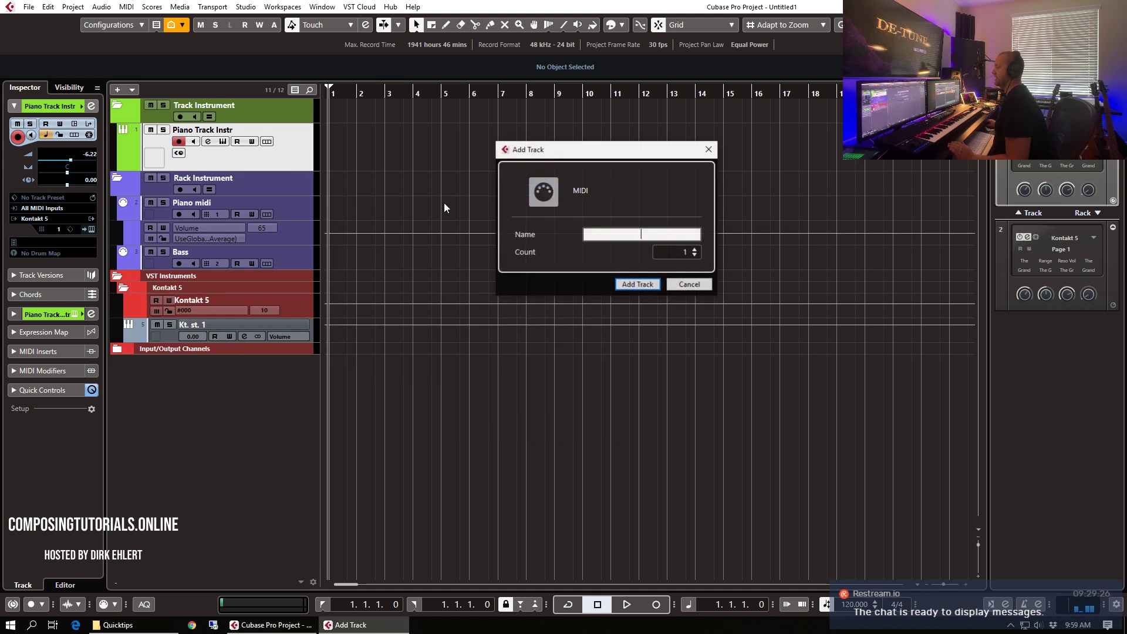
{"action": "type", "text": "B"}
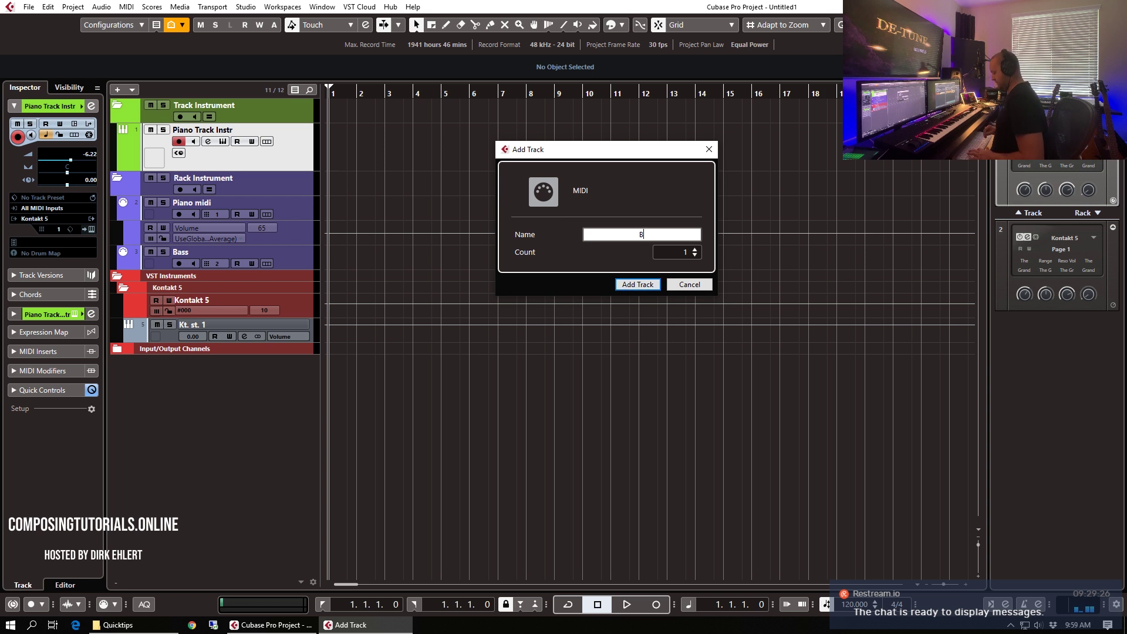
{"action": "type", "text": "ass track"}
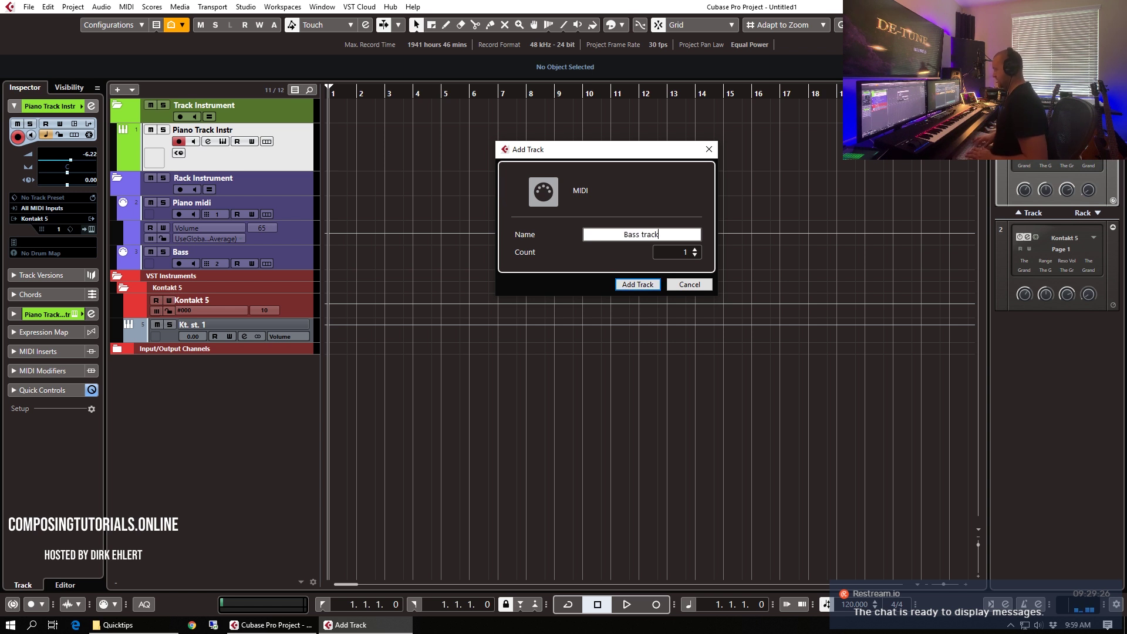
{"action": "key", "text": "Return"}
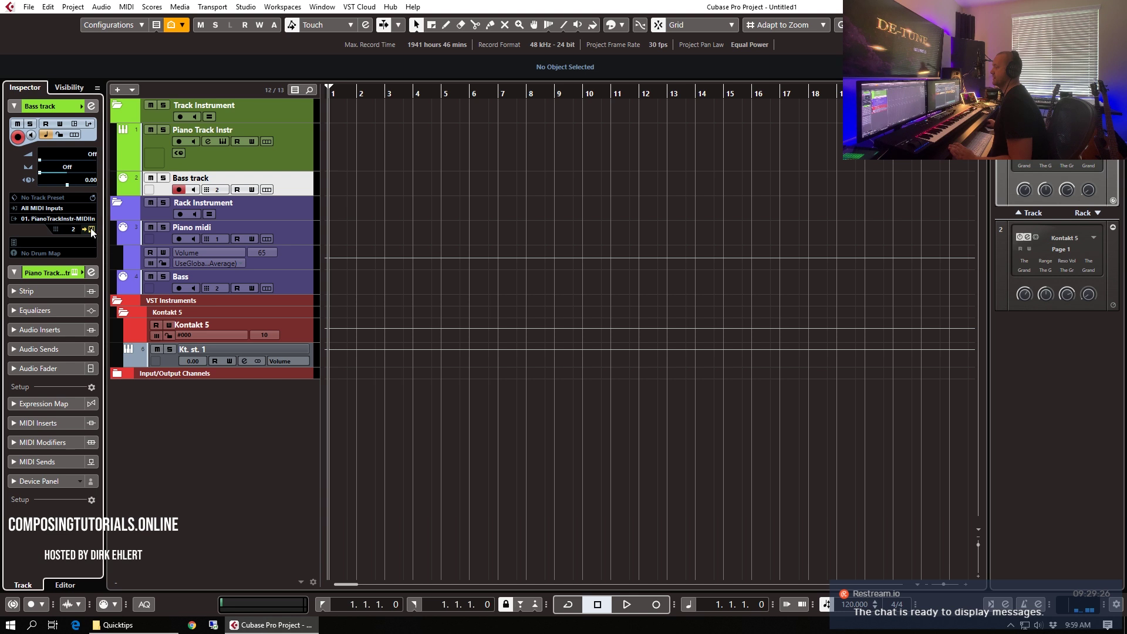
- Search for bass in Piano Track Instr's Kontakt editor, load Scarbee Pre-Bass - Amped - Deep, and close the editor
{"action": "left_click", "coordinate": [91, 229]}
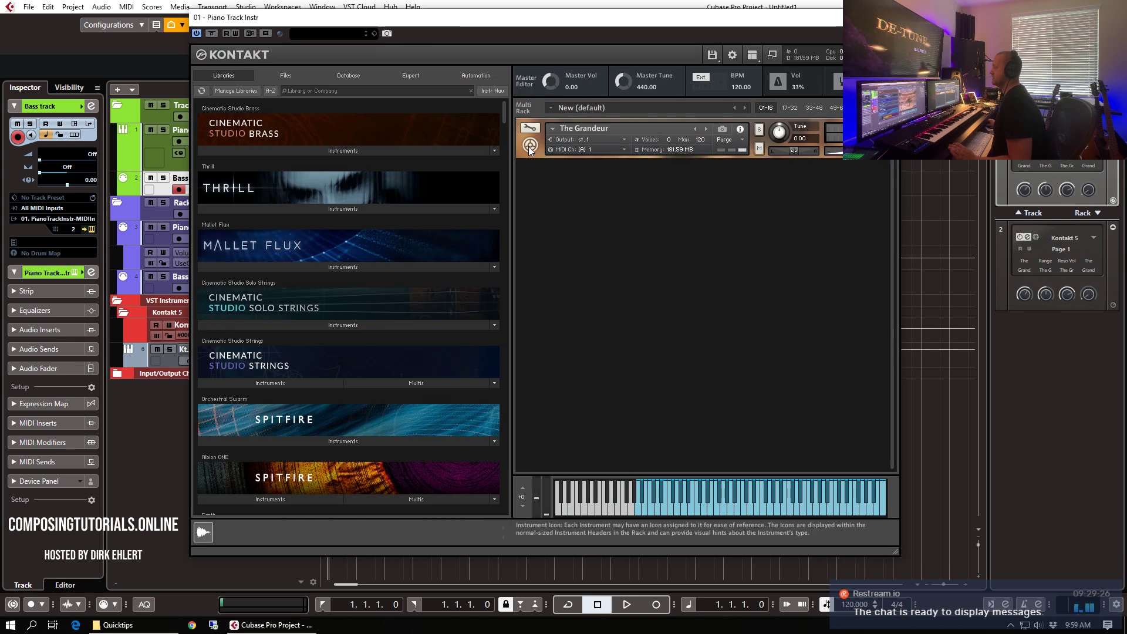
{"action": "left_click", "coordinate": [369, 93]}
{"action": "type", "text": "bass"}
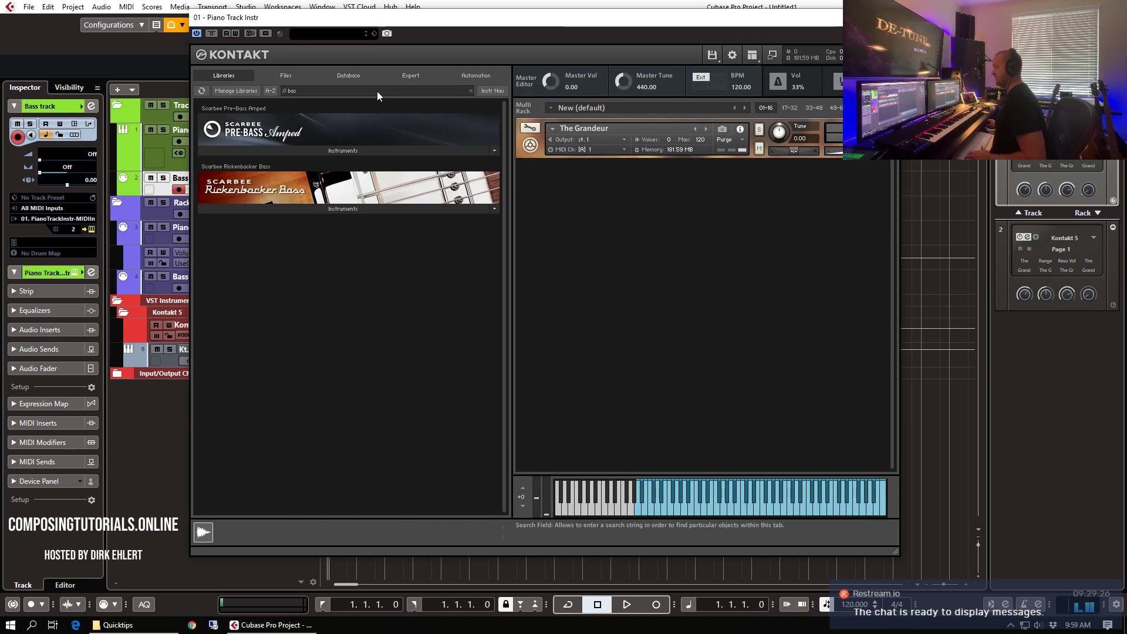
{"action": "left_click", "coordinate": [266, 152]}
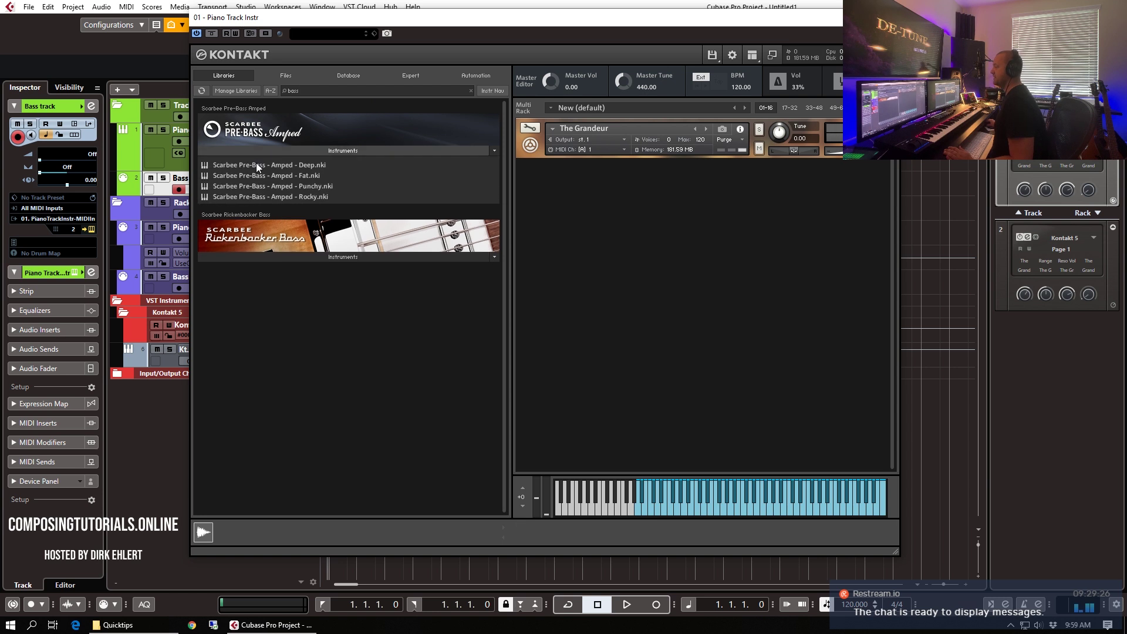
{"action": "double_click", "coordinate": [267, 165]}
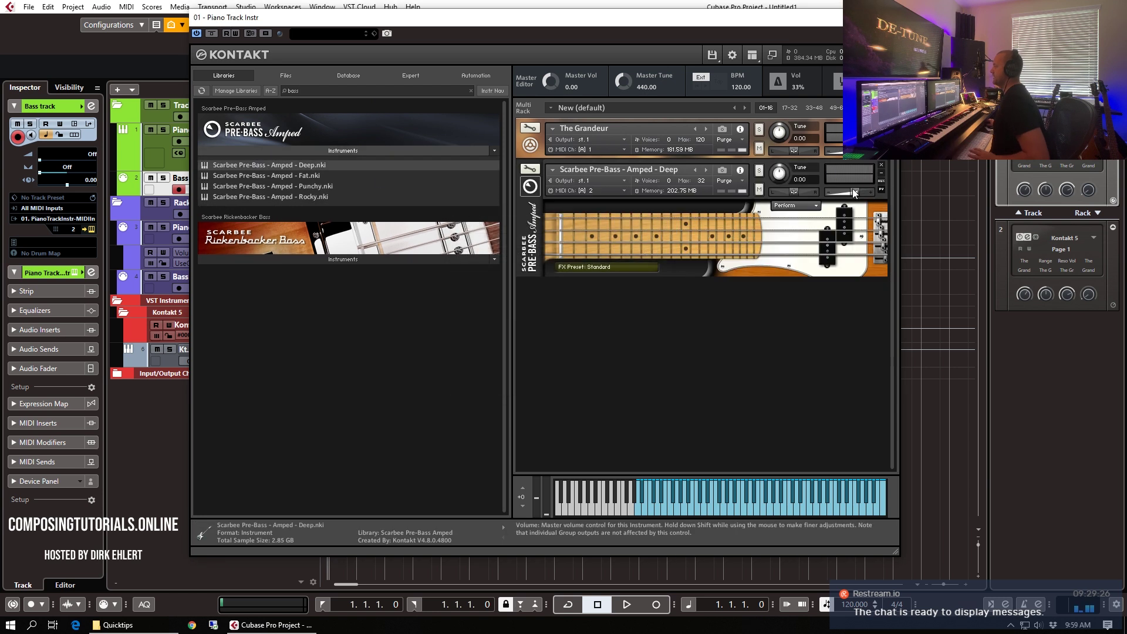
{"action": "left_click", "coordinate": [893, 17]}
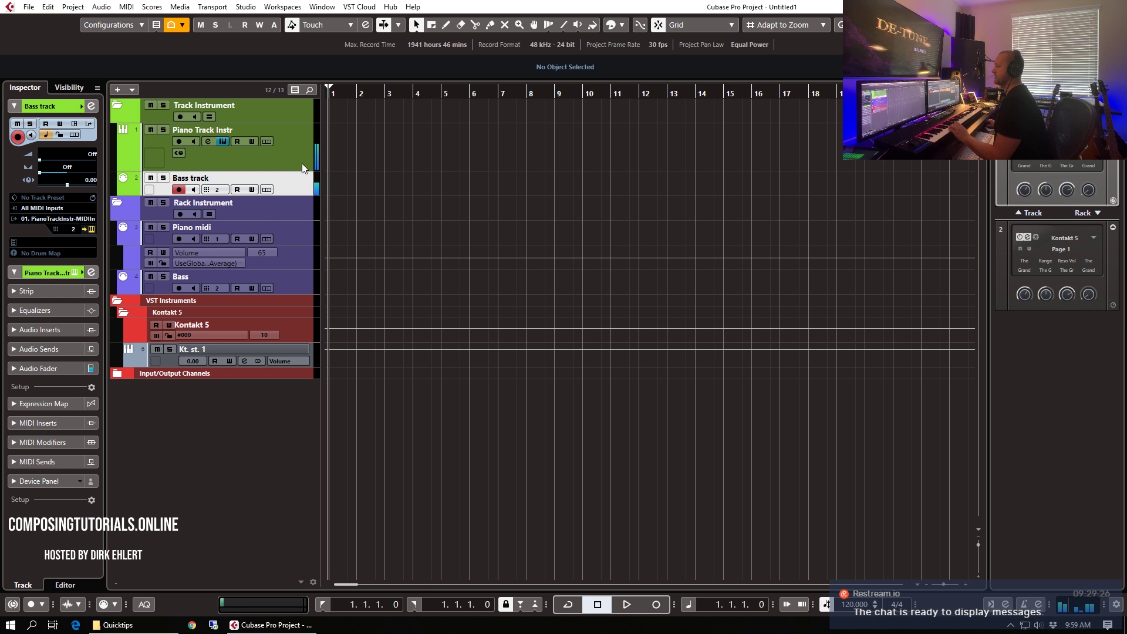
- Compare the rack's Bass track with its Kt. st. 1 output channel, and delete the Bass track from the Track Instrument folder
{"action": "left_click", "coordinate": [305, 284]}
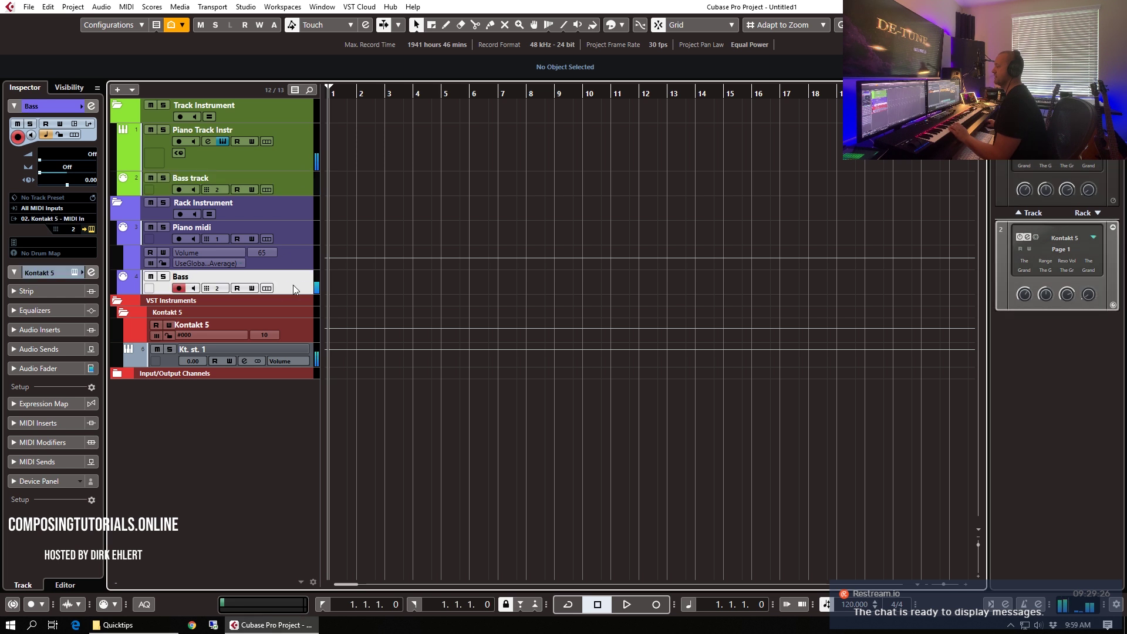
{"action": "left_click", "coordinate": [263, 347]}
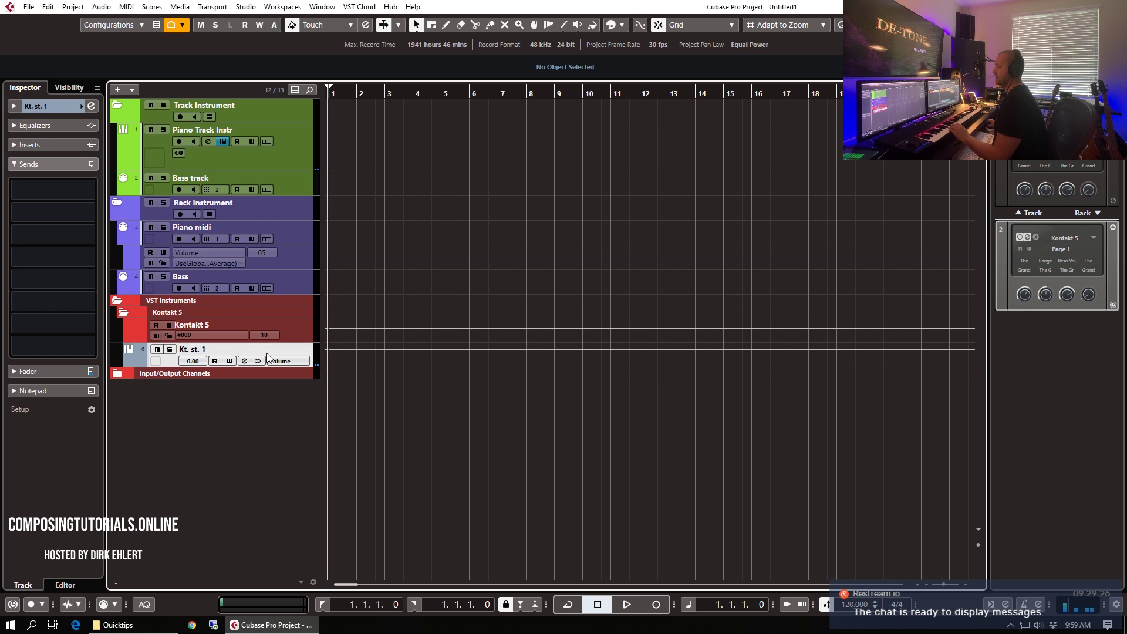
{"action": "left_click", "coordinate": [294, 188]}
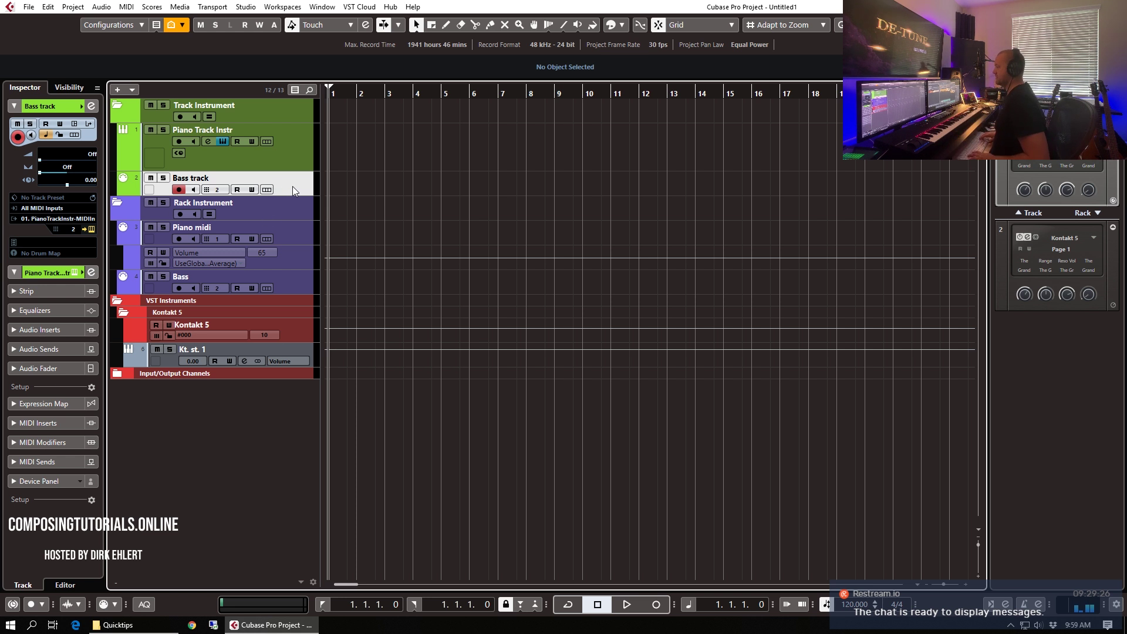
{"action": "key", "text": "Delete"}
- Activate the additional output Kt. st.2 [Stereo] for the rack's Kontakt 5, keeping the Bass track selected
{"action": "left_click", "coordinate": [179, 252]}
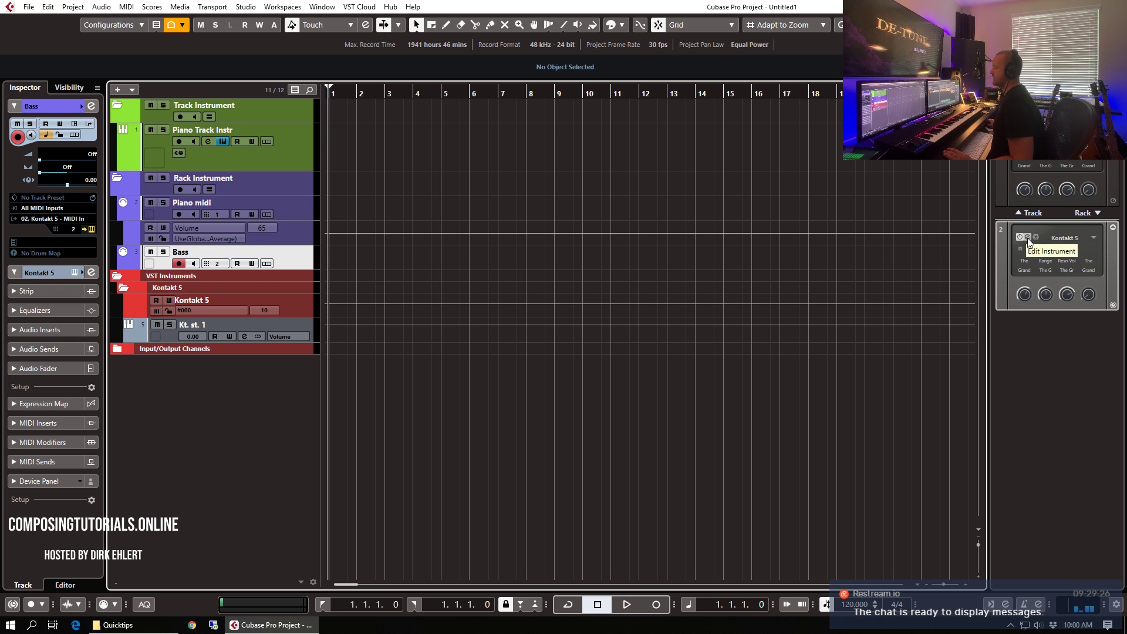
{"action": "left_click", "coordinate": [1094, 237]}
{"action": "left_click", "coordinate": [1075, 258]}
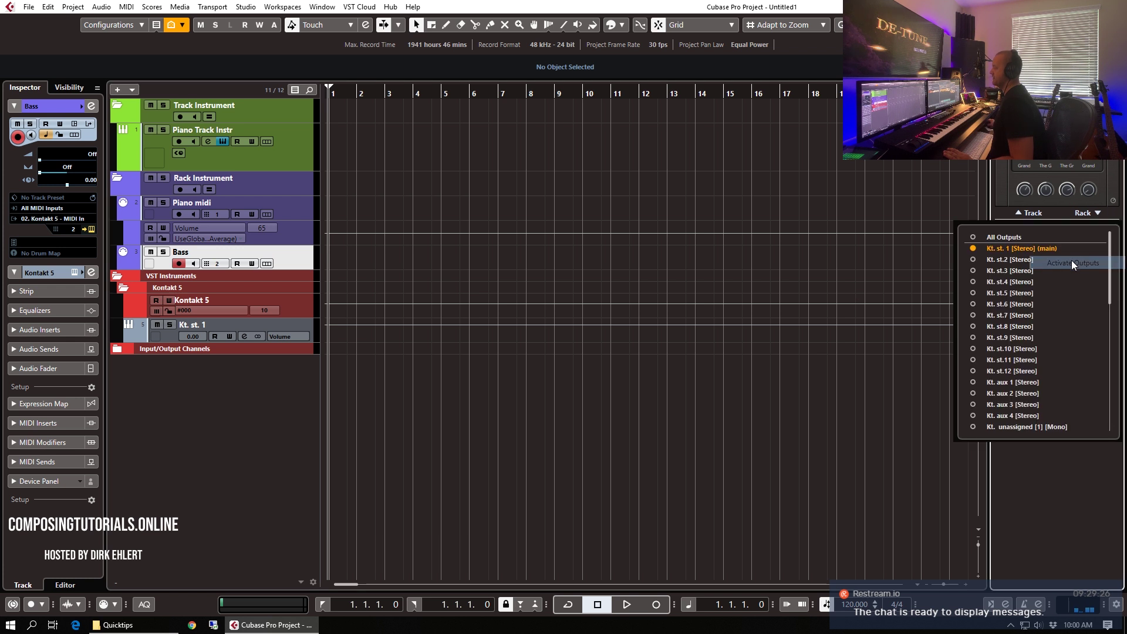
{"action": "left_click", "coordinate": [974, 262]}
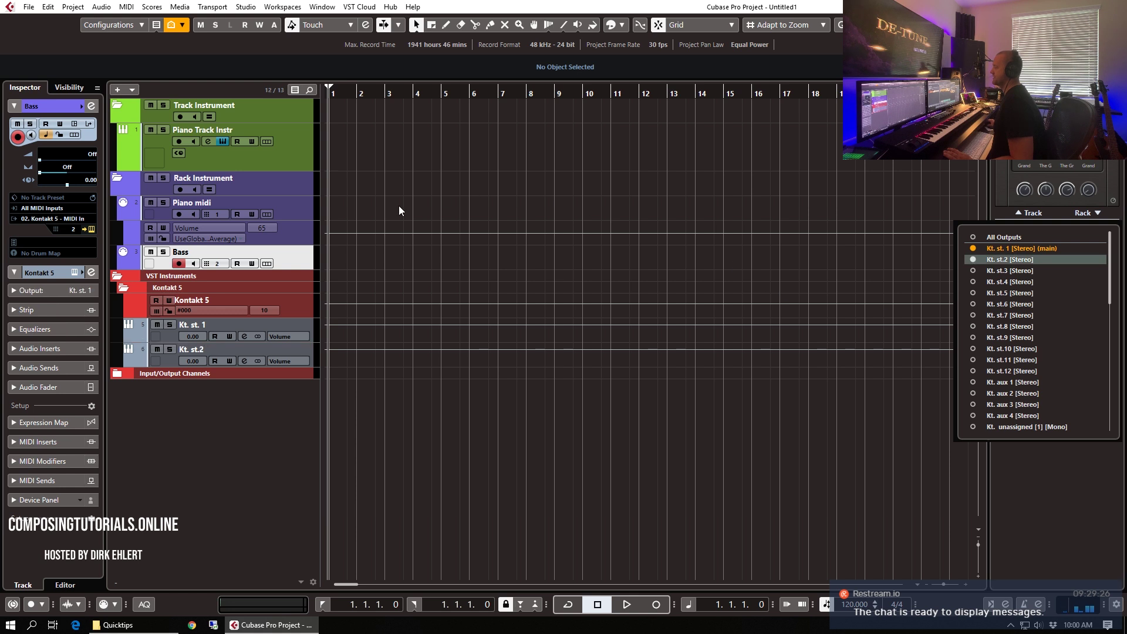
{"action": "left_click", "coordinate": [307, 260]}
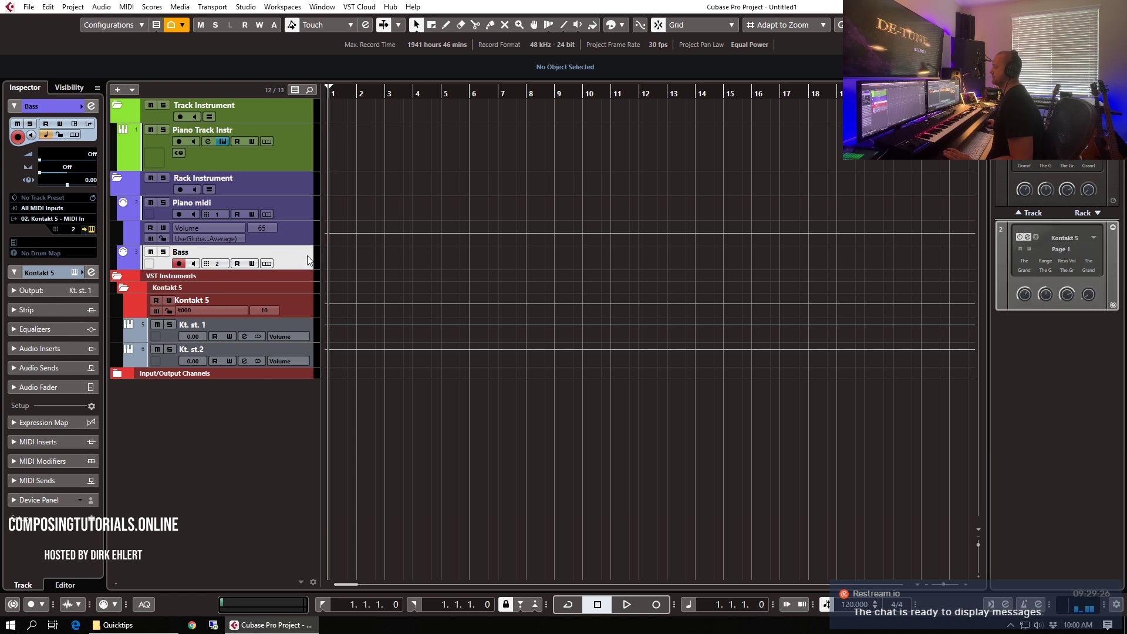
- Route Scarbee Pre-Bass - Amped - Deep to output st.2 in the rack's Kontakt 5 editor, and close the editor
{"action": "left_click", "coordinate": [91, 229]}
{"action": "left_click", "coordinate": [784, 165]}
{"action": "left_click", "coordinate": [809, 204]}
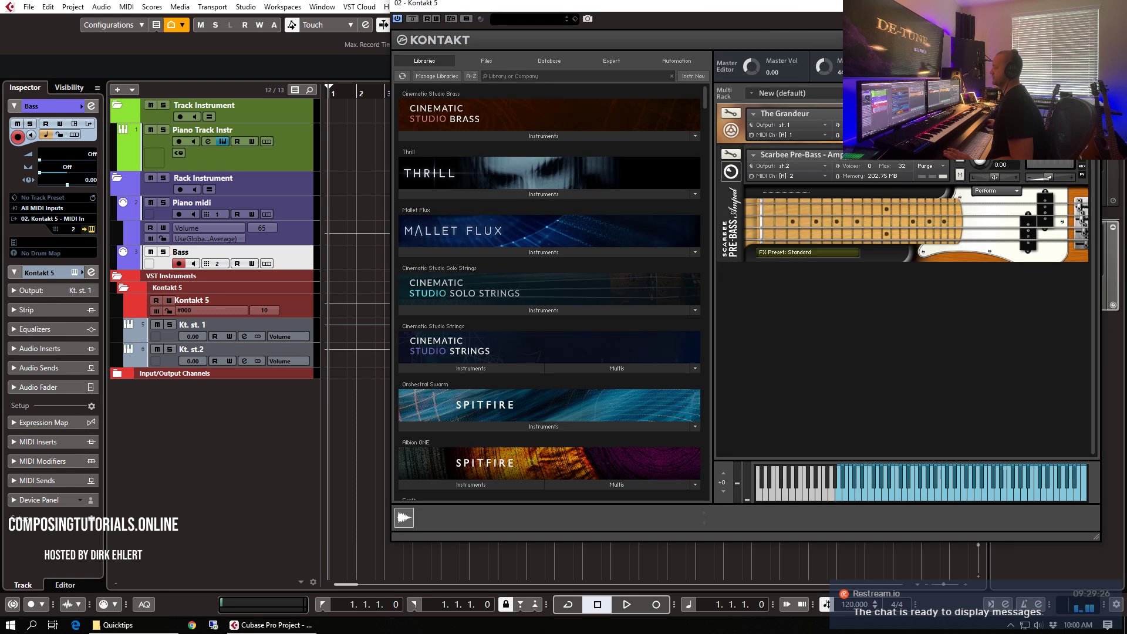
{"action": "left_click", "coordinate": [1089, 3]}
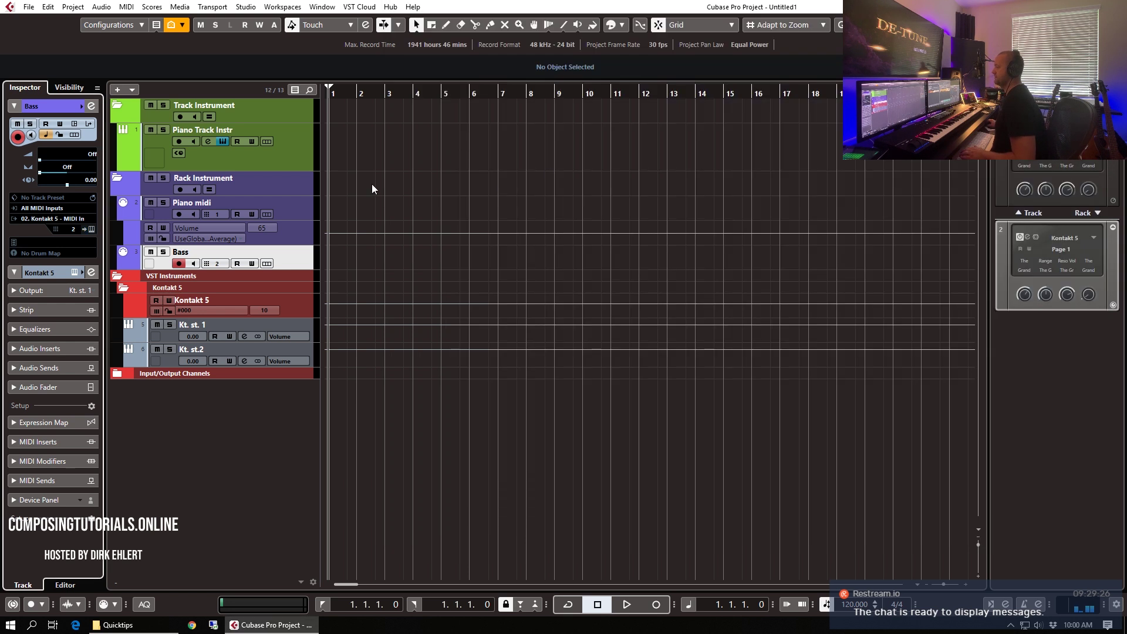
- Select Piano midi and Bass together, and compare their signals with Kt. st. 1 and Kt. st.2 in MixConsole, narrowing the channels until all fit
{"action": "right_click", "coordinate": [300, 205]}
{"action": "left_click", "coordinate": [246, 199]}
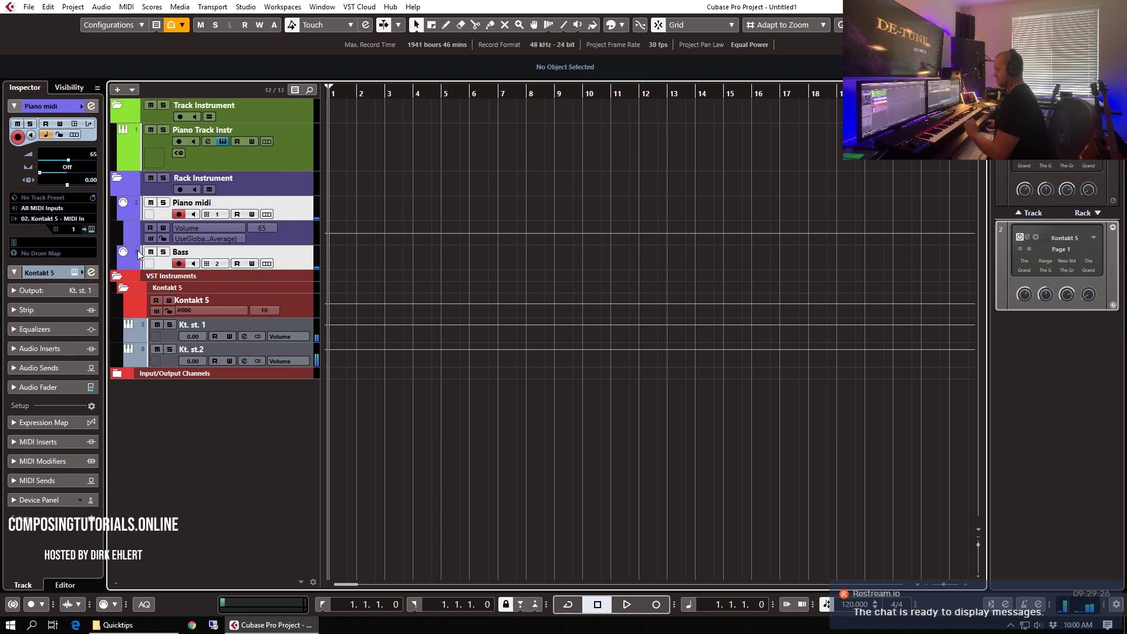
{"action": "key", "text": "F3"}
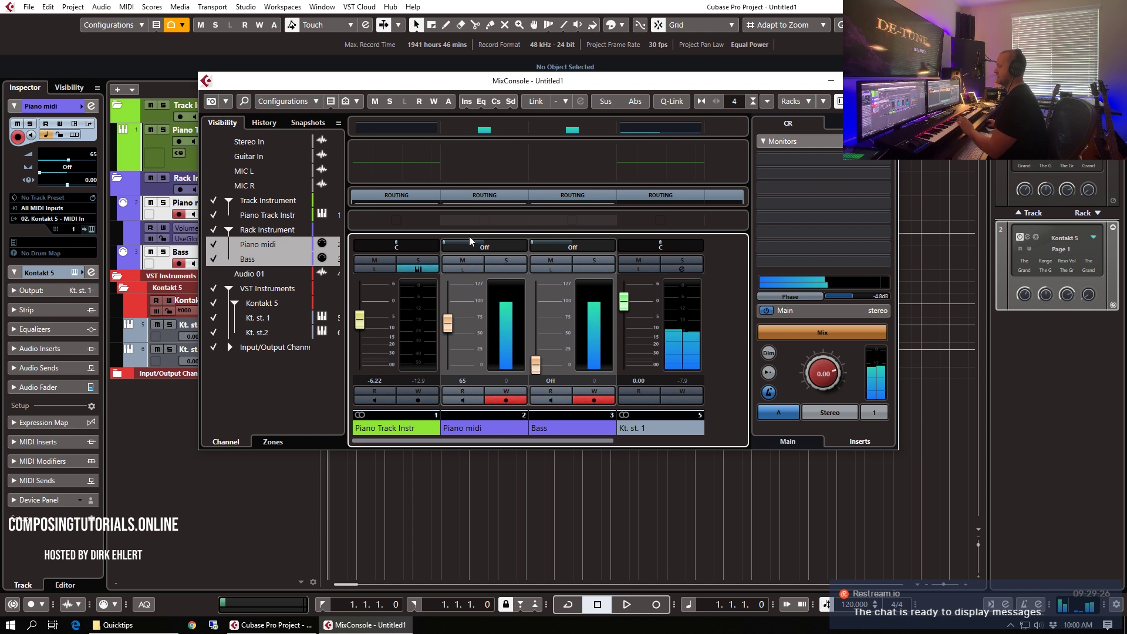
{"action": "key", "text": "g"}
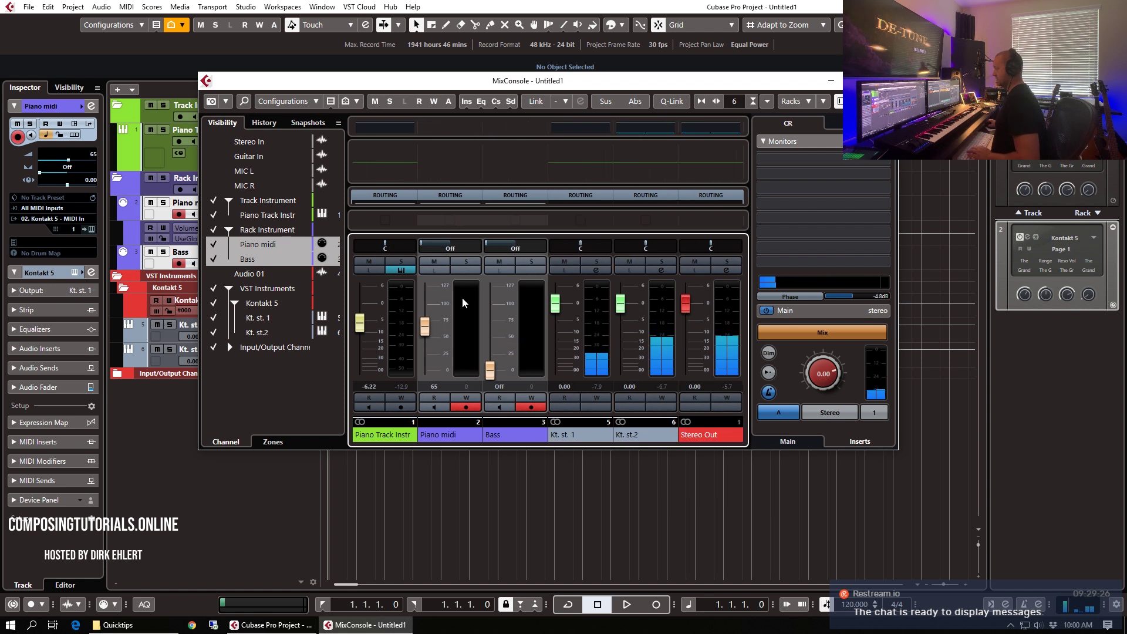
{"action": "key", "text": "g"}
{"action": "key", "text": "g"}
{"action": "key", "text": "g"}
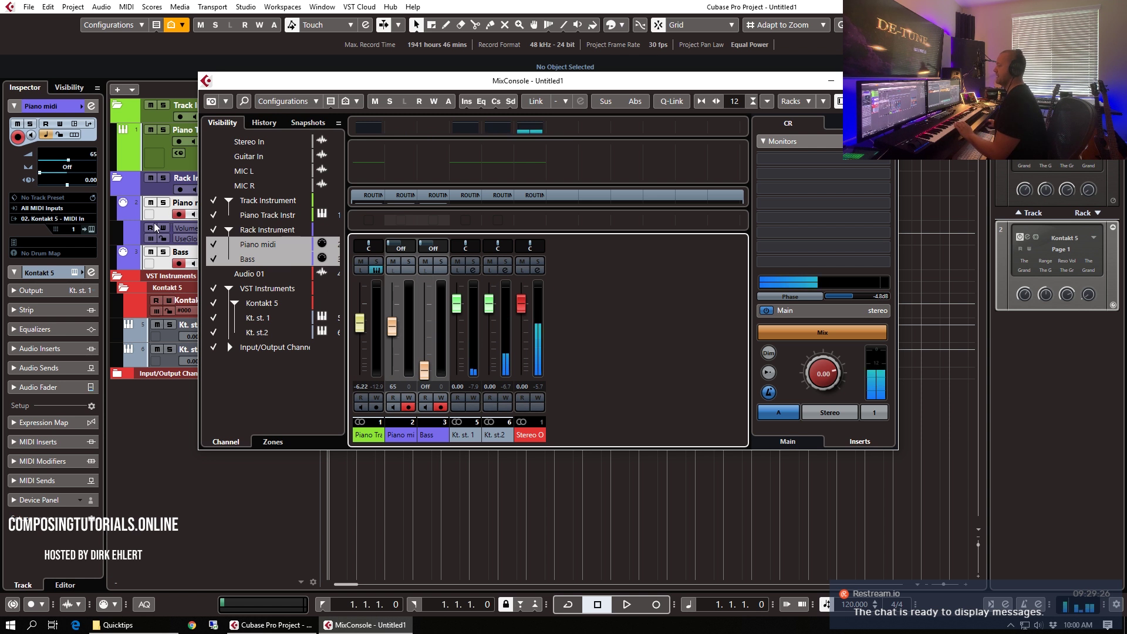
- Raise the rack Bass track's MIDI volume fader to 92 in MixConsole, and filter MIDI channels out of the mixer
{"action": "left_click", "coordinate": [187, 256]}
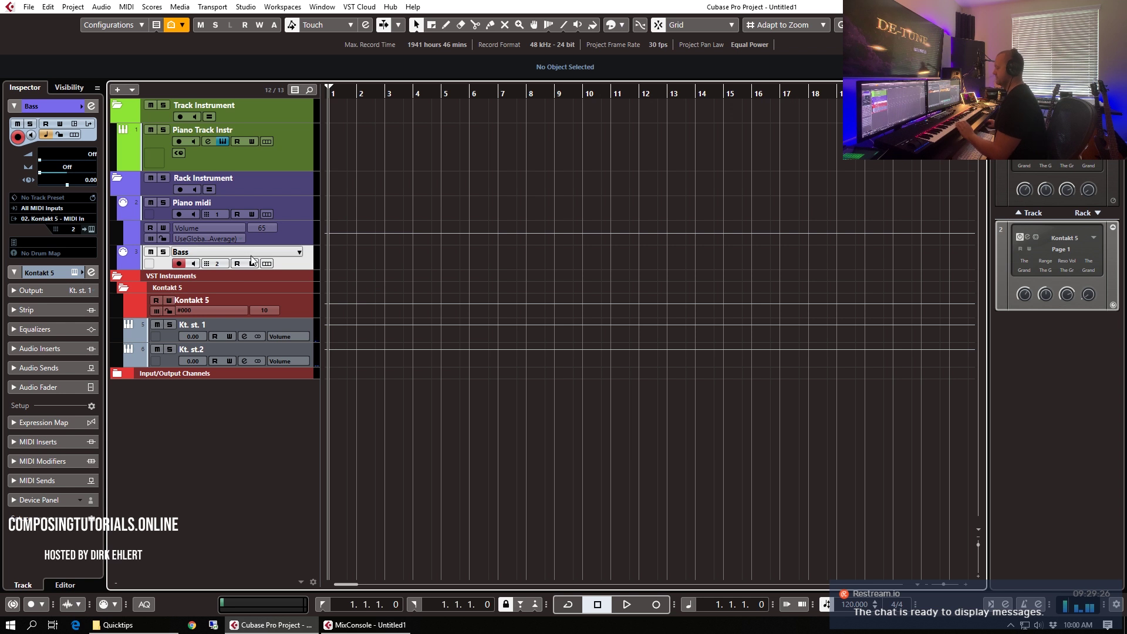
{"action": "key", "text": "F3"}
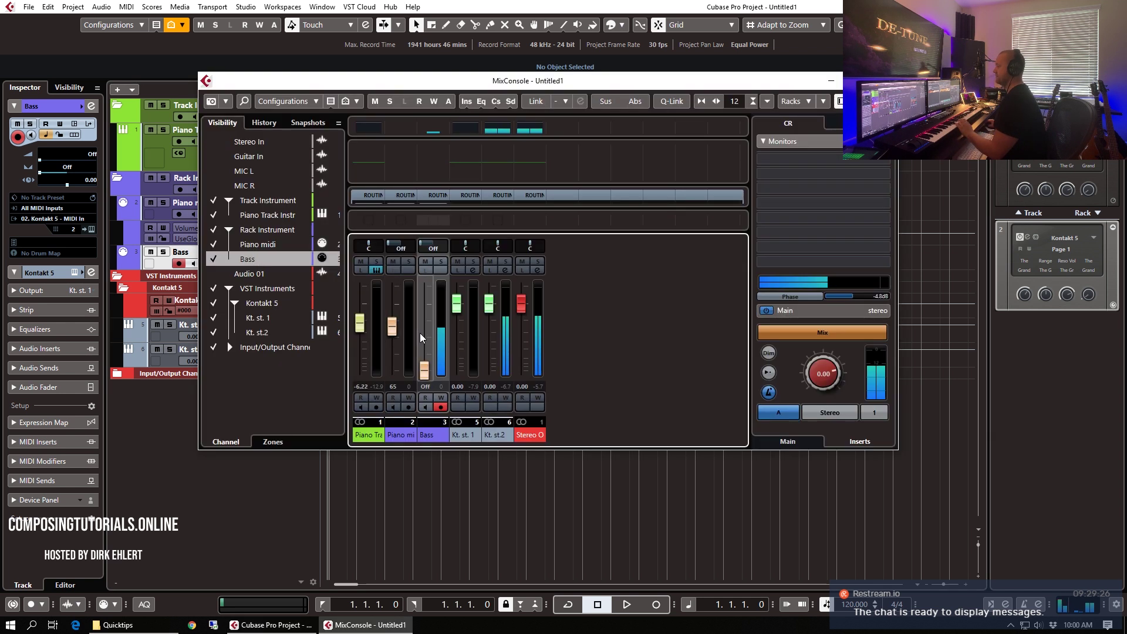
{"action": "left_click_drag", "start_coordinate": [425, 370], "coordinate": [429, 311]}
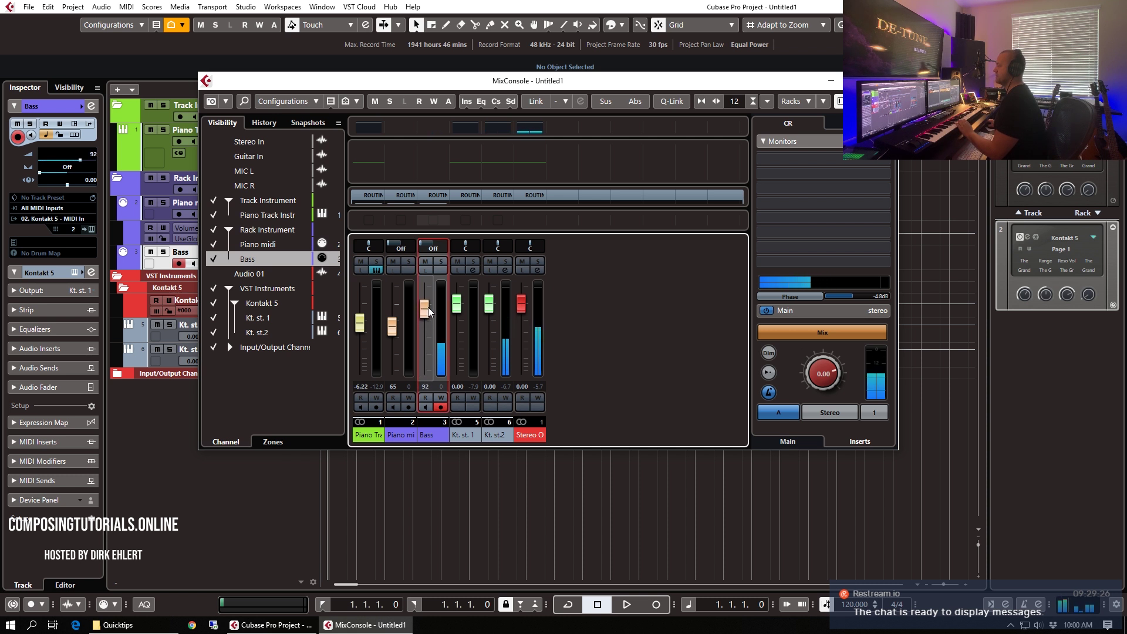
{"action": "left_click", "coordinate": [330, 101]}
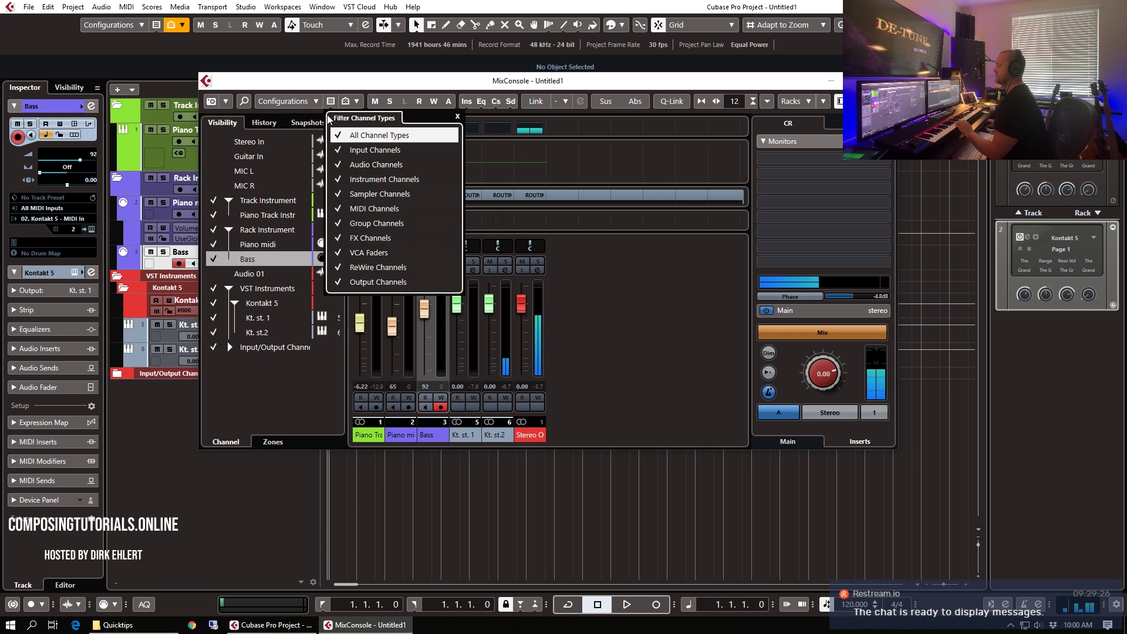
{"action": "left_click", "coordinate": [339, 209]}
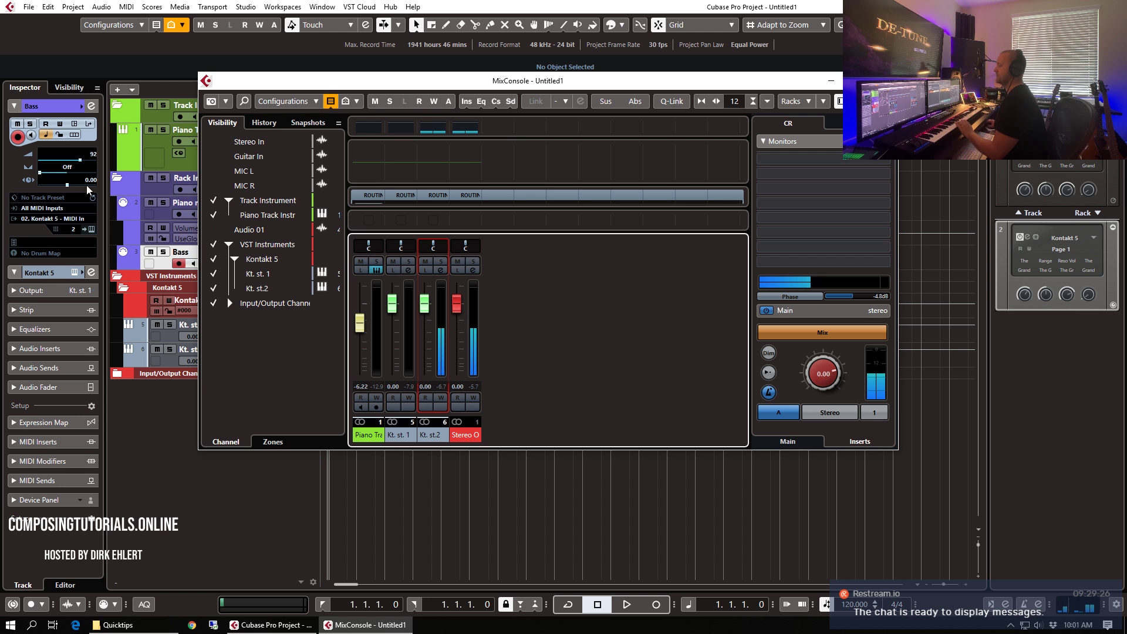
- Set the rack Bass track's MIDI volume to 103 in the Inspector, checking its effect in MixConsole and the Kontakt 5 editor
{"action": "left_click_drag", "start_coordinate": [80, 162], "coordinate": [79, 170]}
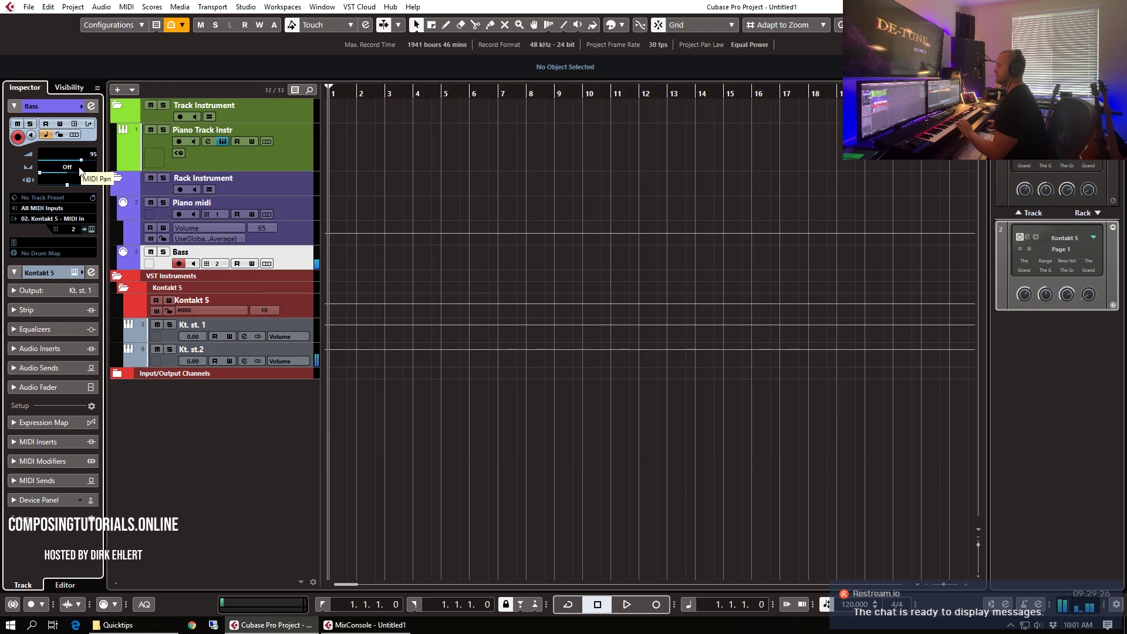
{"action": "key", "text": "F3"}
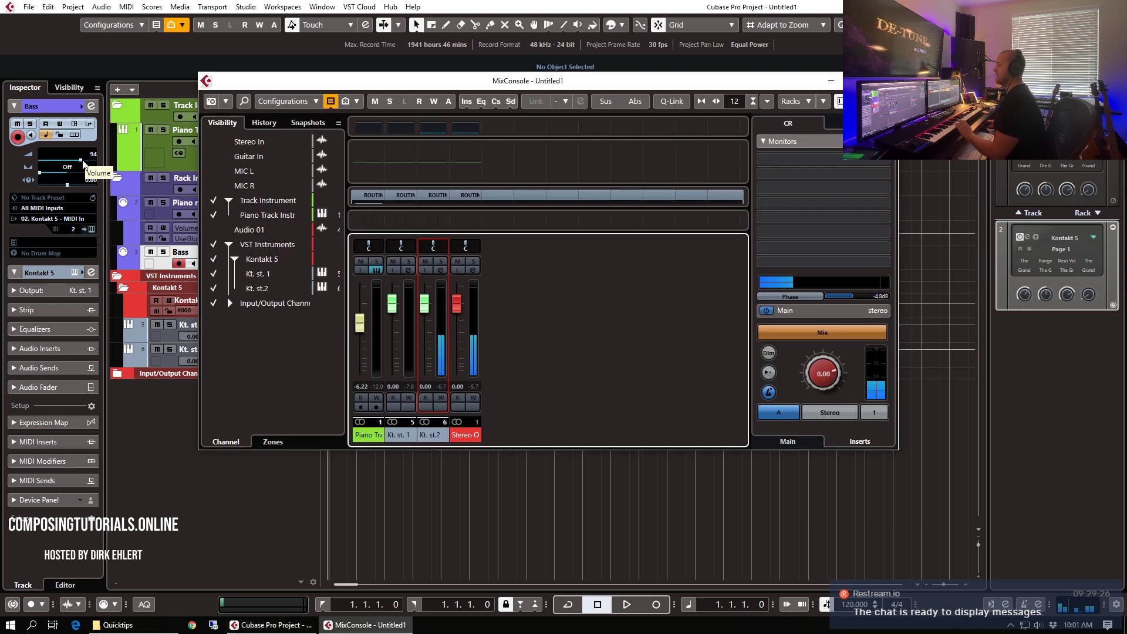
{"action": "key", "text": "F3"}
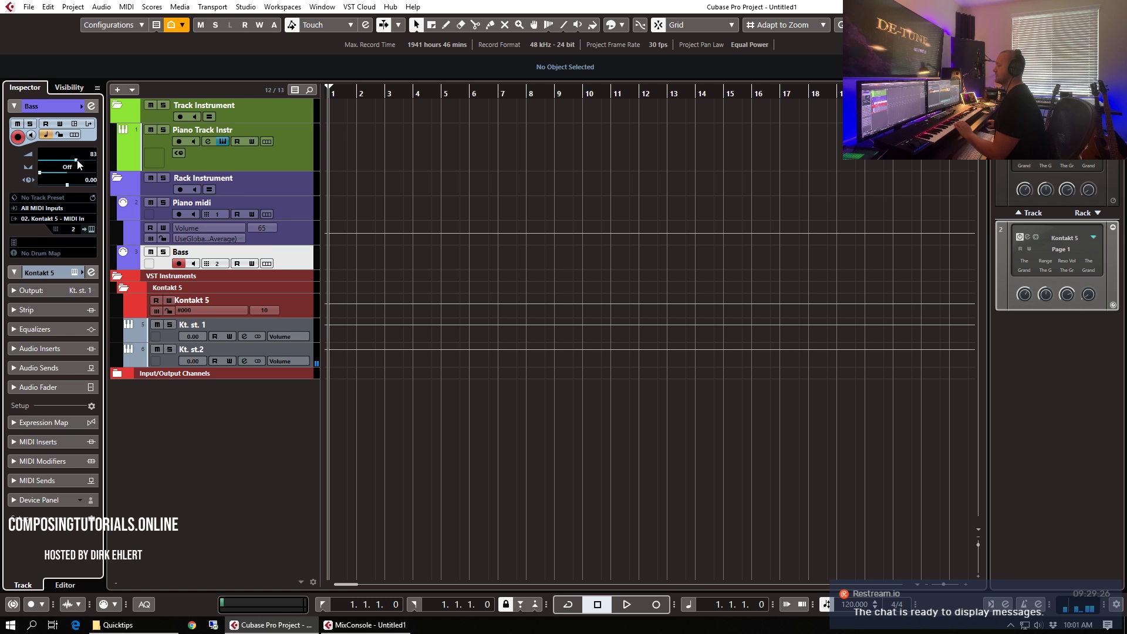
{"action": "left_click", "coordinate": [89, 228]}
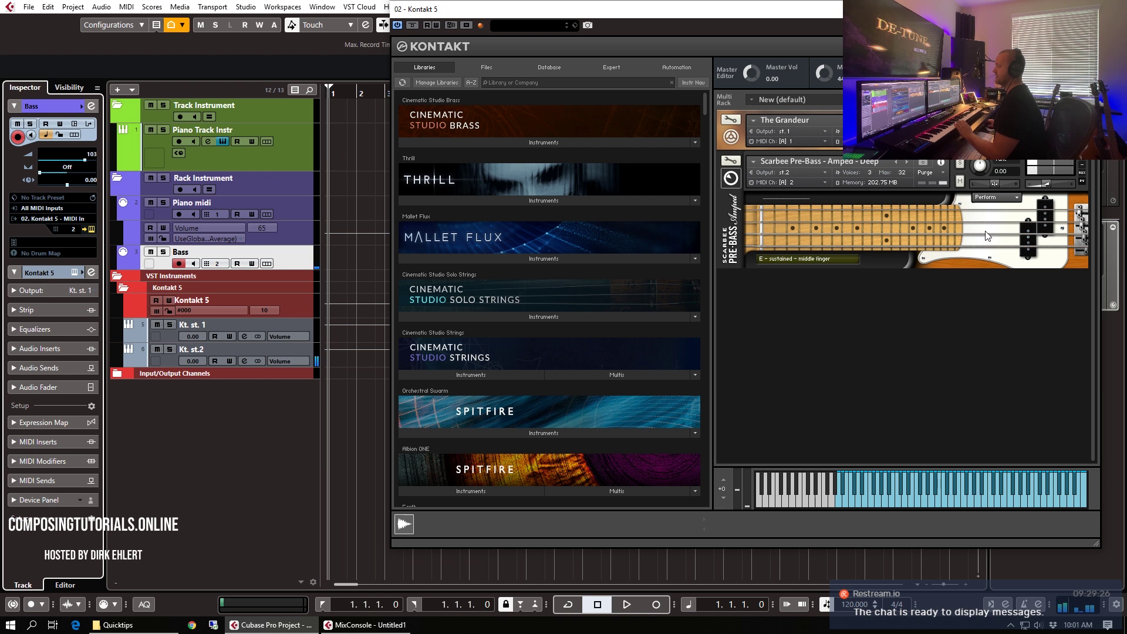
{"action": "left_click_drag", "start_coordinate": [714, 17], "coordinate": [541, 51]}
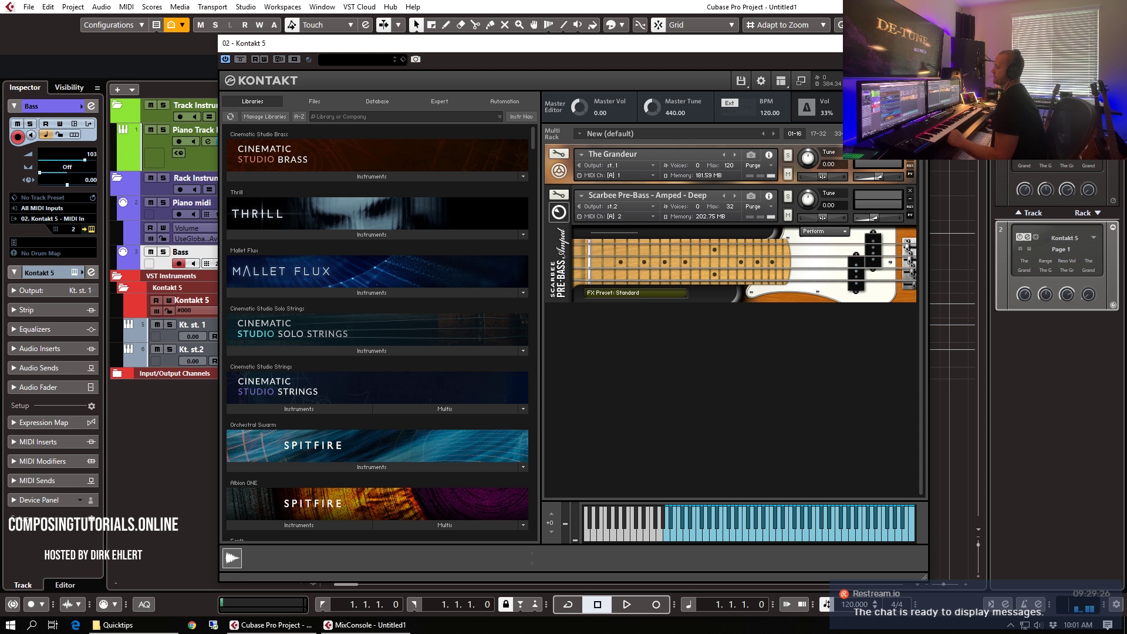
{"action": "left_click", "coordinate": [1027, 237]}
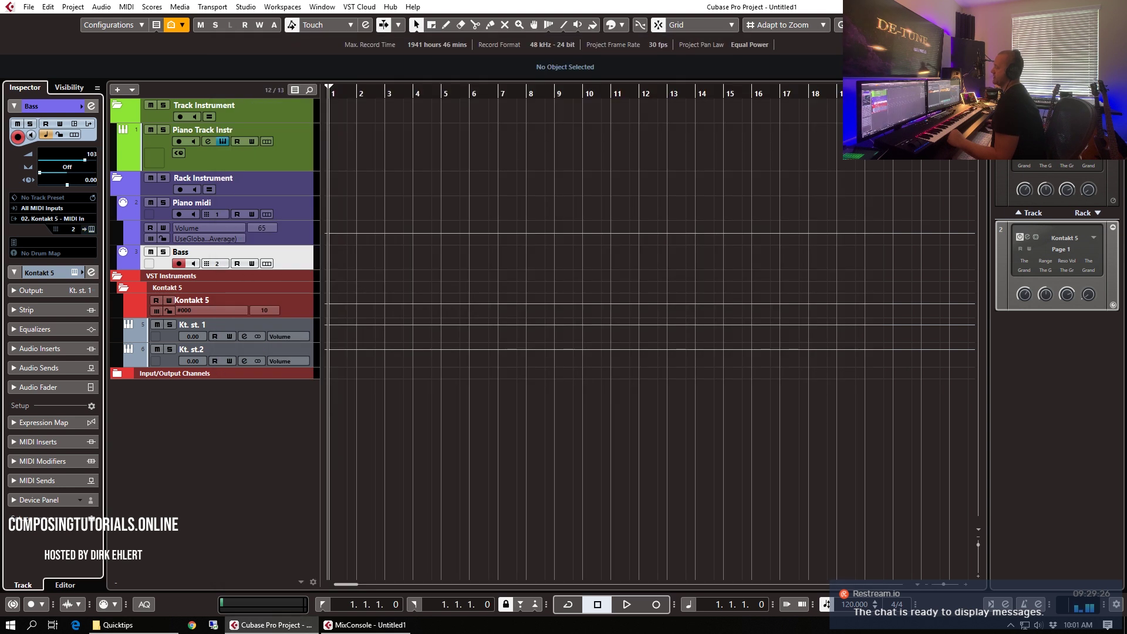
- Duplicate the Piano Track Instr instrument track
{"action": "left_click", "coordinate": [208, 135]}
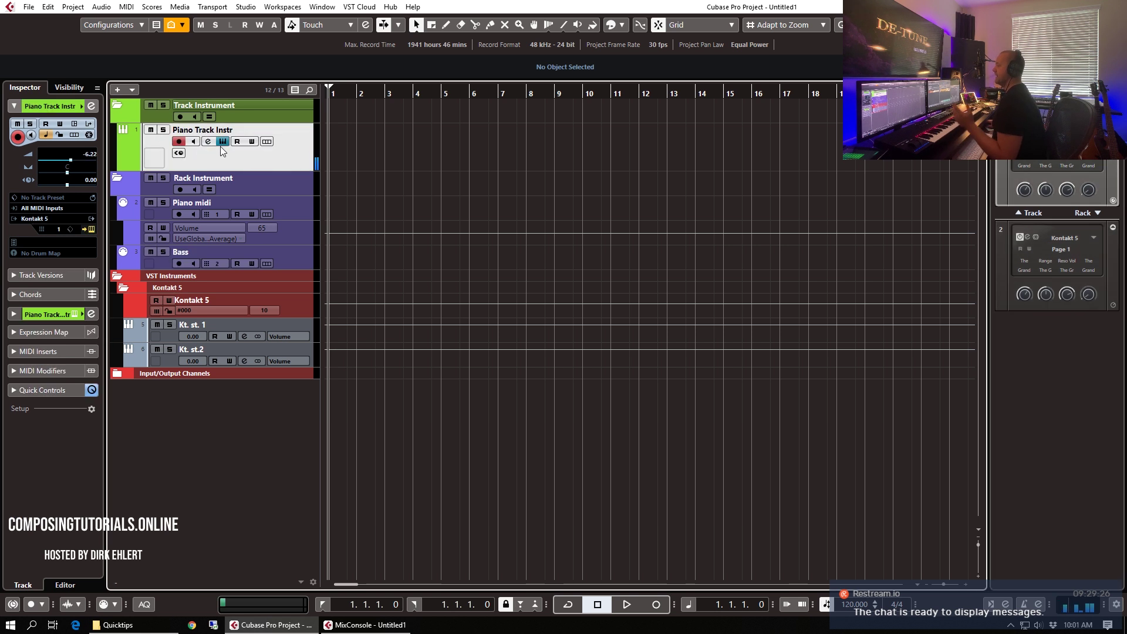
{"action": "right_click", "coordinate": [290, 152]}
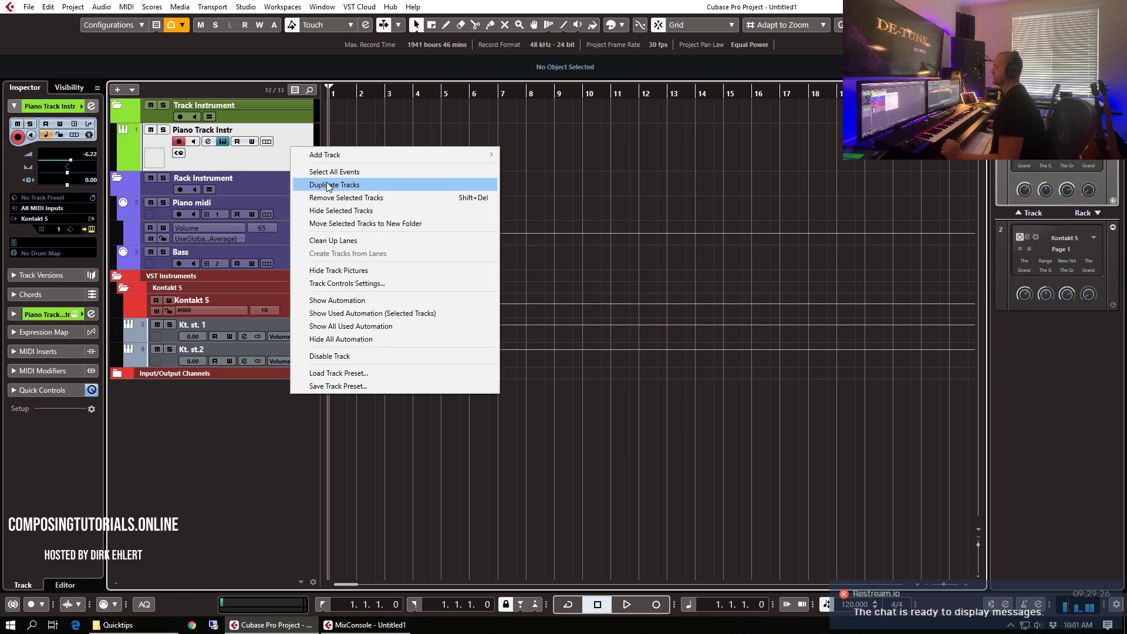
{"action": "left_click", "coordinate": [334, 184]}
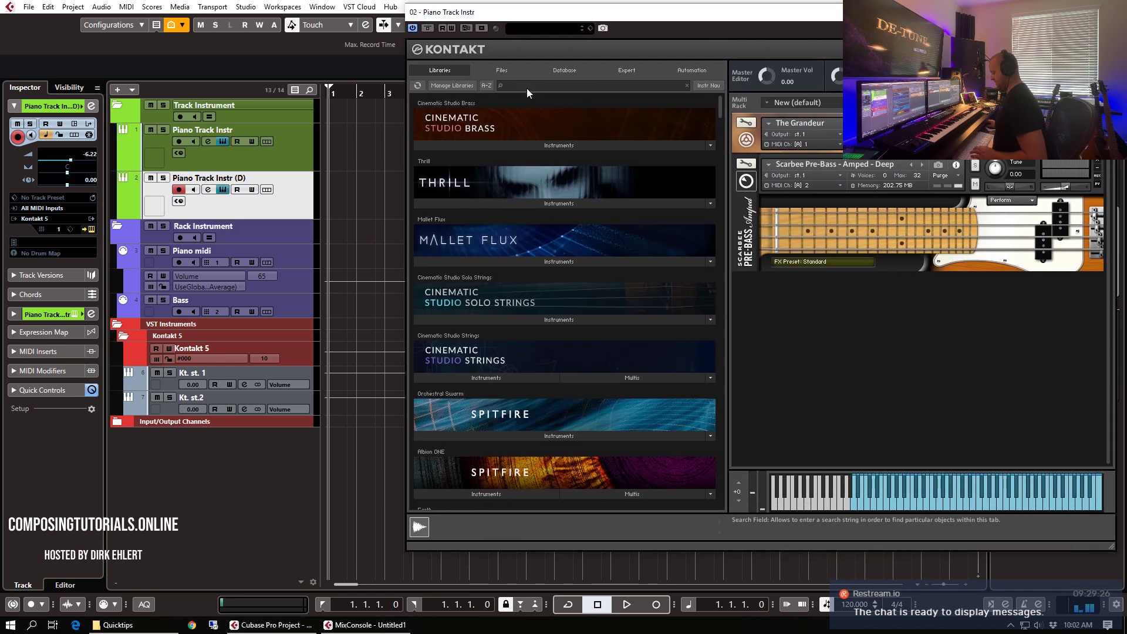
- Search for bas in the duplicate's Kontakt editor, replace its instruments with Scarbee Pre-Bass - Amped - Deep alone, and close the editor
{"action": "left_click", "coordinate": [527, 87]}
{"action": "type", "text": "bas"}
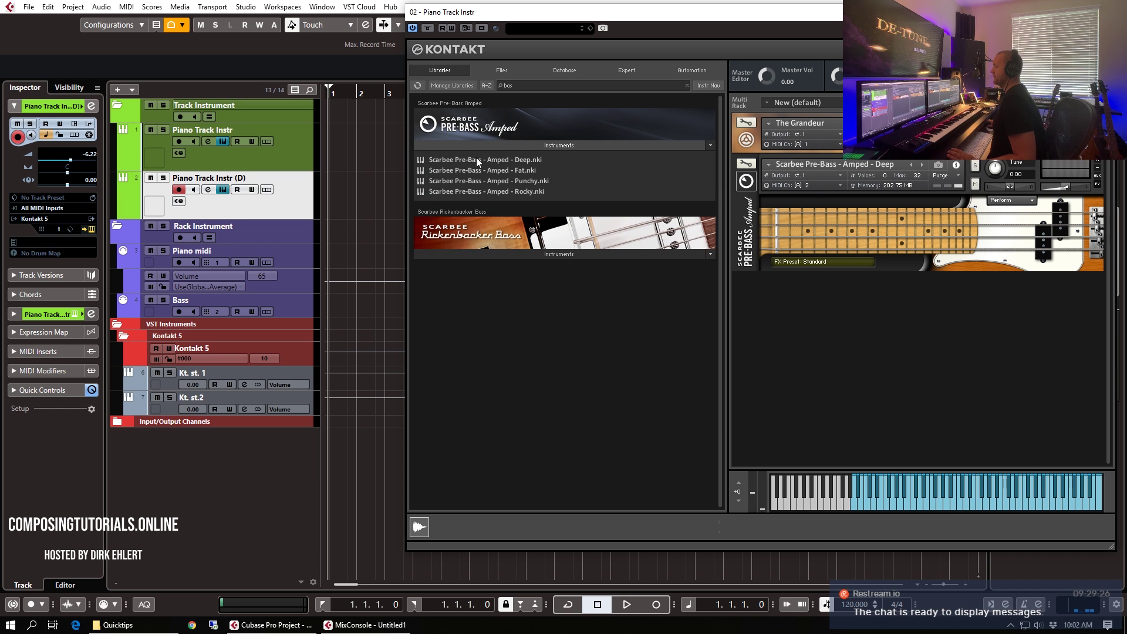
{"action": "double_click", "coordinate": [478, 161]}
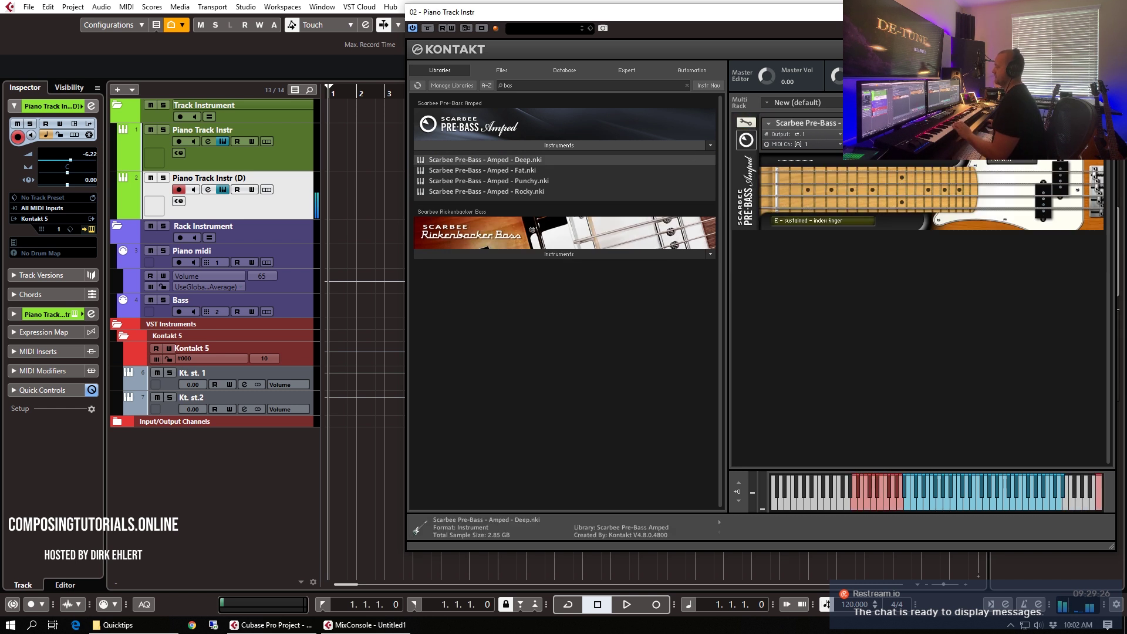
{"action": "left_click", "coordinate": [362, 108]}
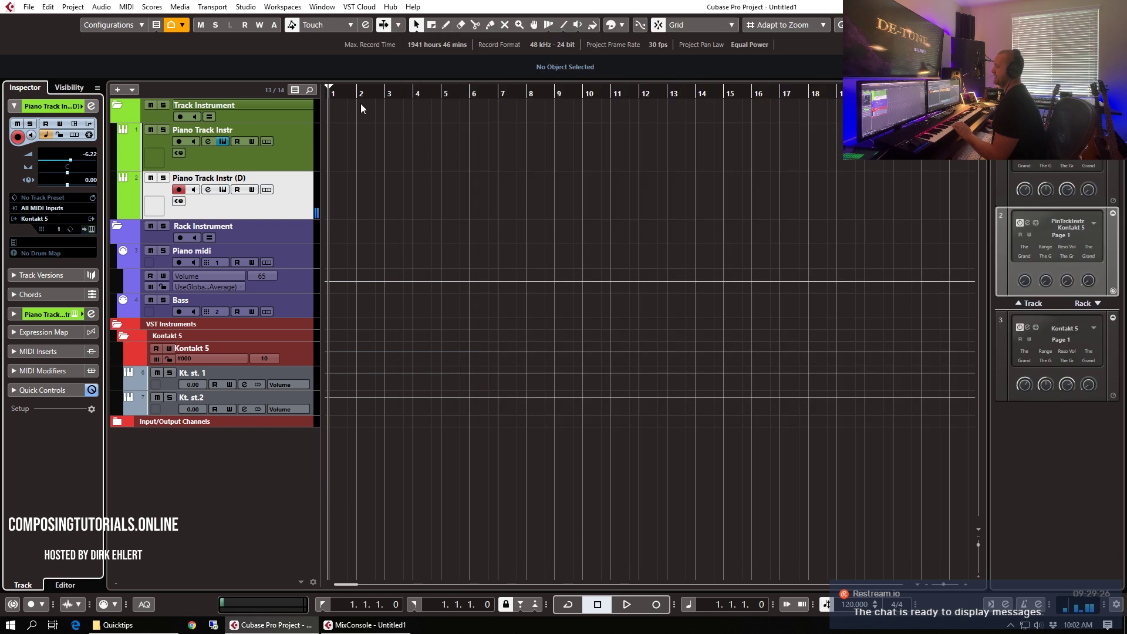
- Rename the duplicated instrument track as Bass
{"action": "double_click", "coordinate": [239, 177]}
{"action": "type", "text": "Bass"}
{"action": "key", "text": "Return"}
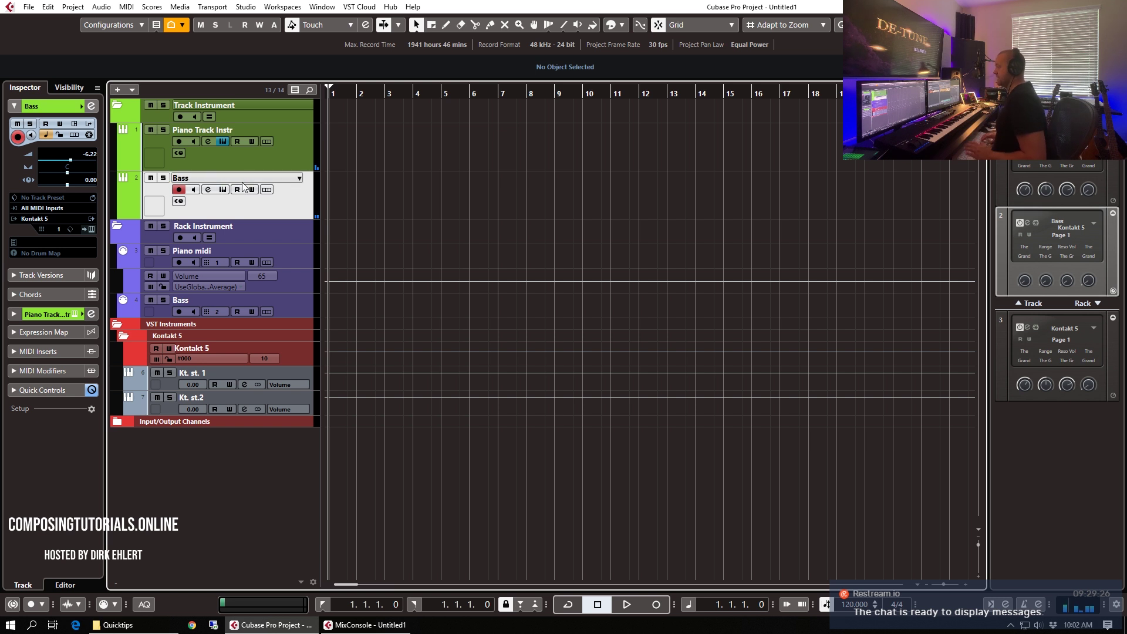
- Compare the Bass and Piano Track Instr instrument tracks' channels in MixConsole and their audio faders in the Inspector
{"action": "key", "text": "F3"}
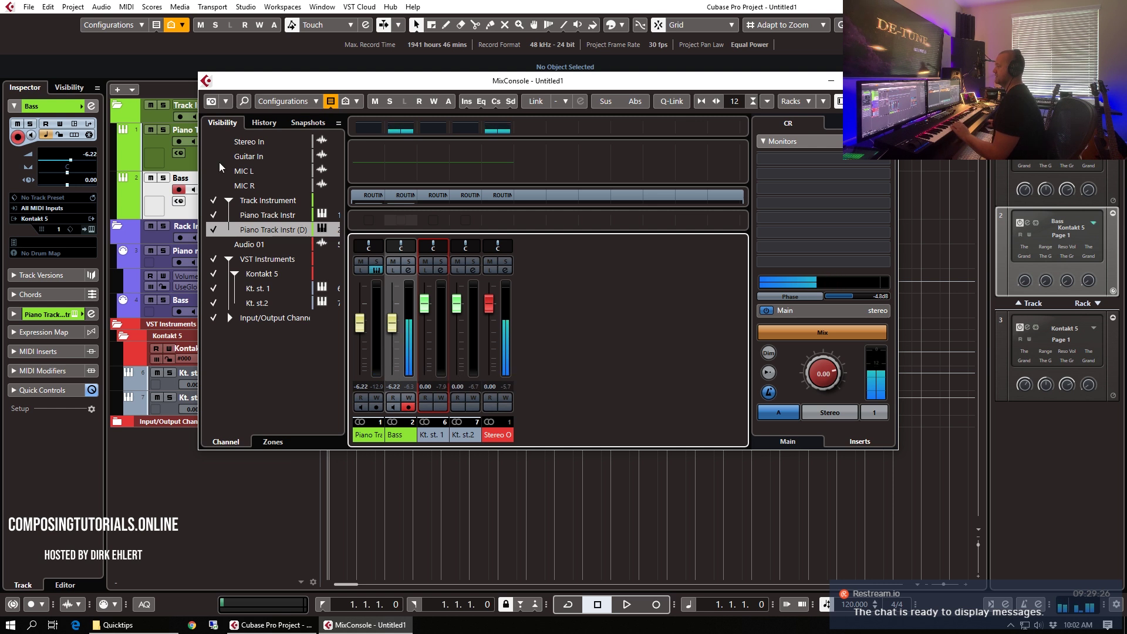
{"action": "left_click", "coordinate": [191, 161]}
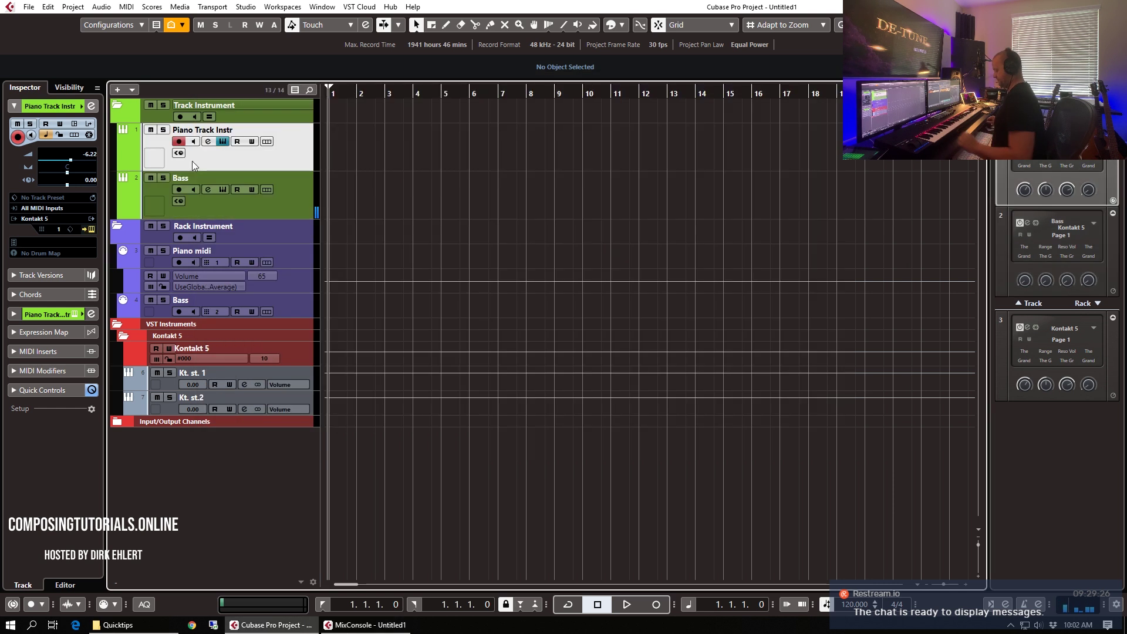
{"action": "key", "text": "F3"}
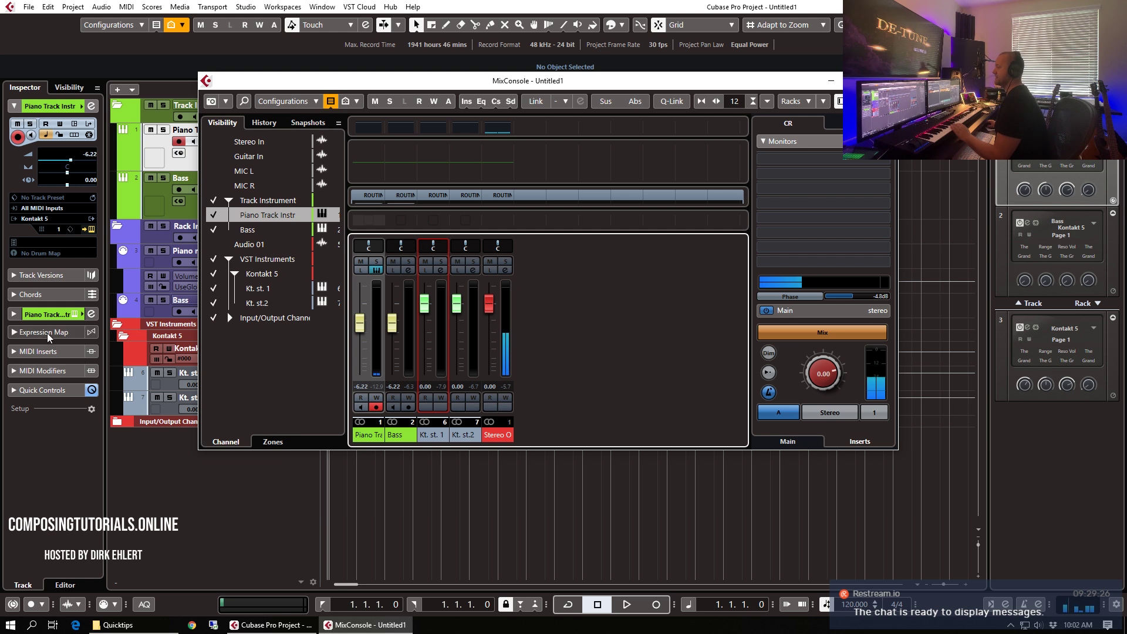
{"action": "left_click", "coordinate": [49, 315]}
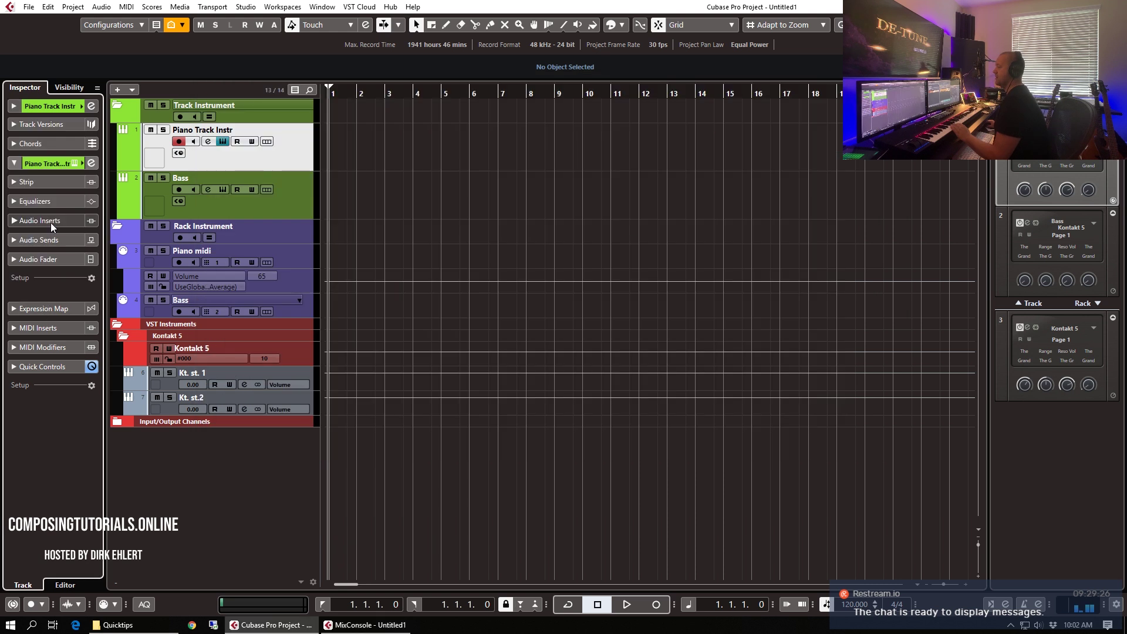
{"action": "left_click", "coordinate": [53, 257]}
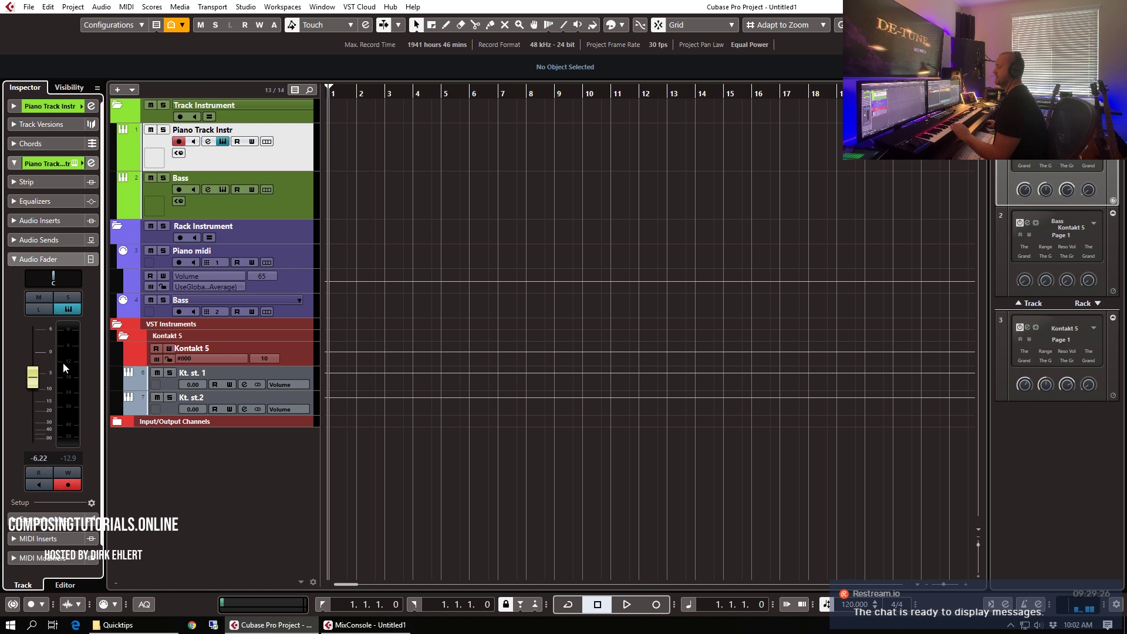
{"action": "left_click", "coordinate": [234, 187]}
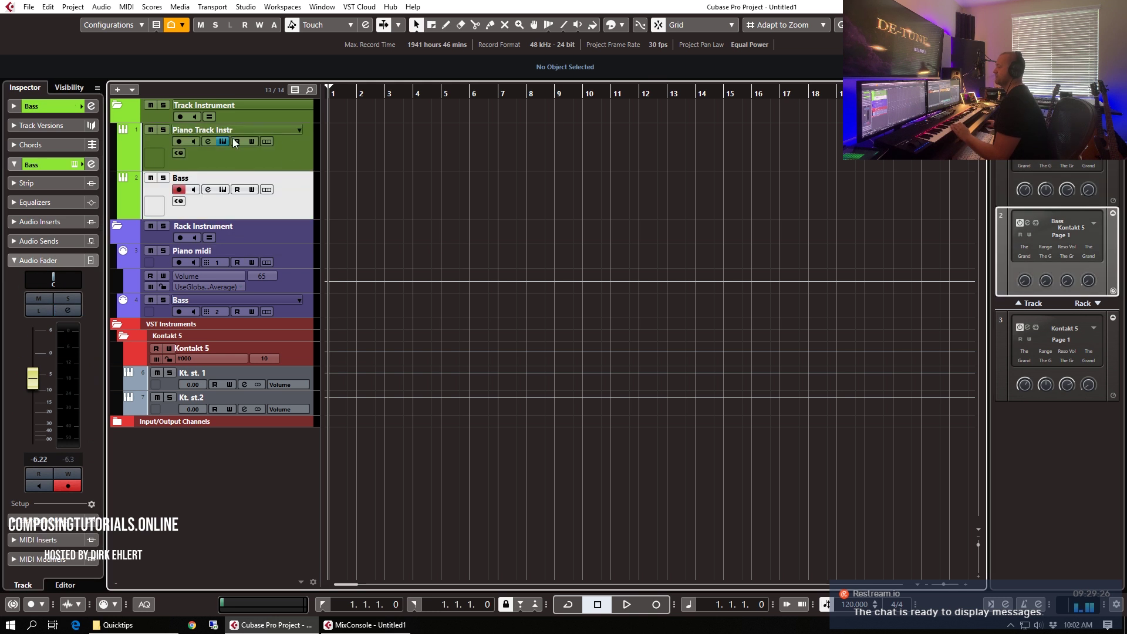
{"action": "left_click", "coordinate": [283, 144]}
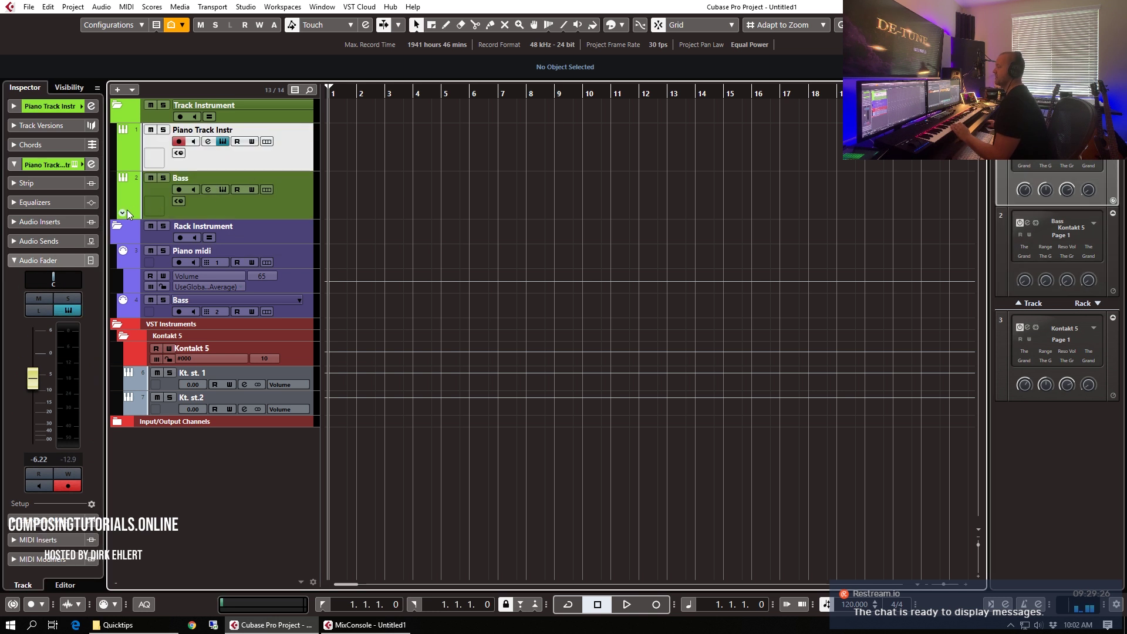
- Show the Bass instrument track's Volume automation, draw a rise from -16.1 at bar 1 to -7.19 at bar 2, and play it back with MixConsole open
{"action": "left_click", "coordinate": [124, 213]}
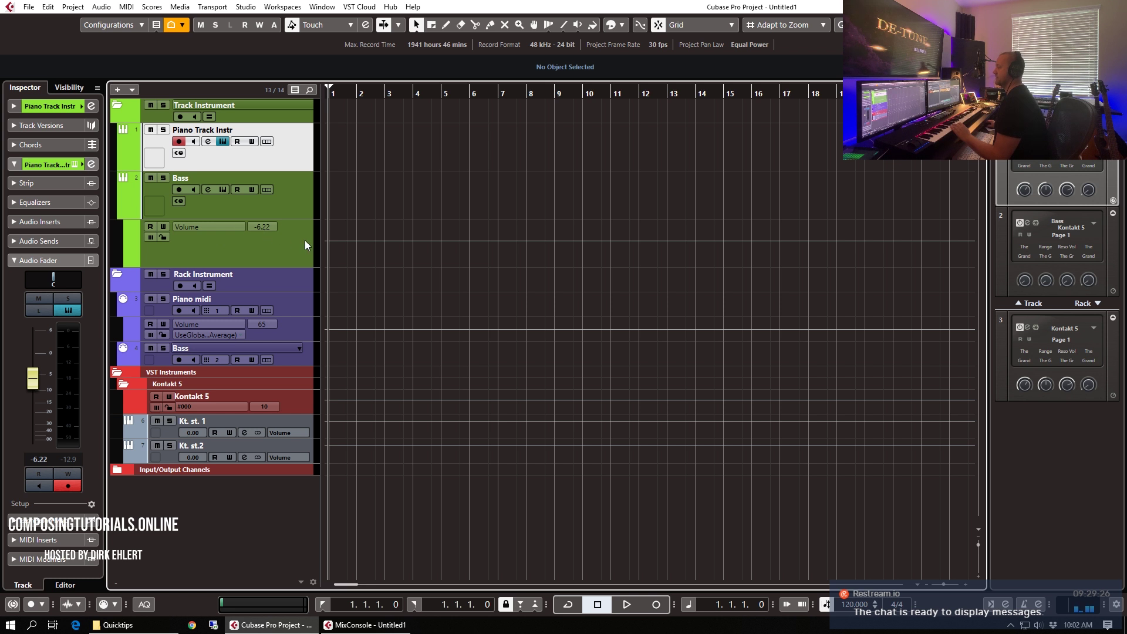
{"action": "left_click_drag", "start_coordinate": [332, 251], "coordinate": [362, 242]}
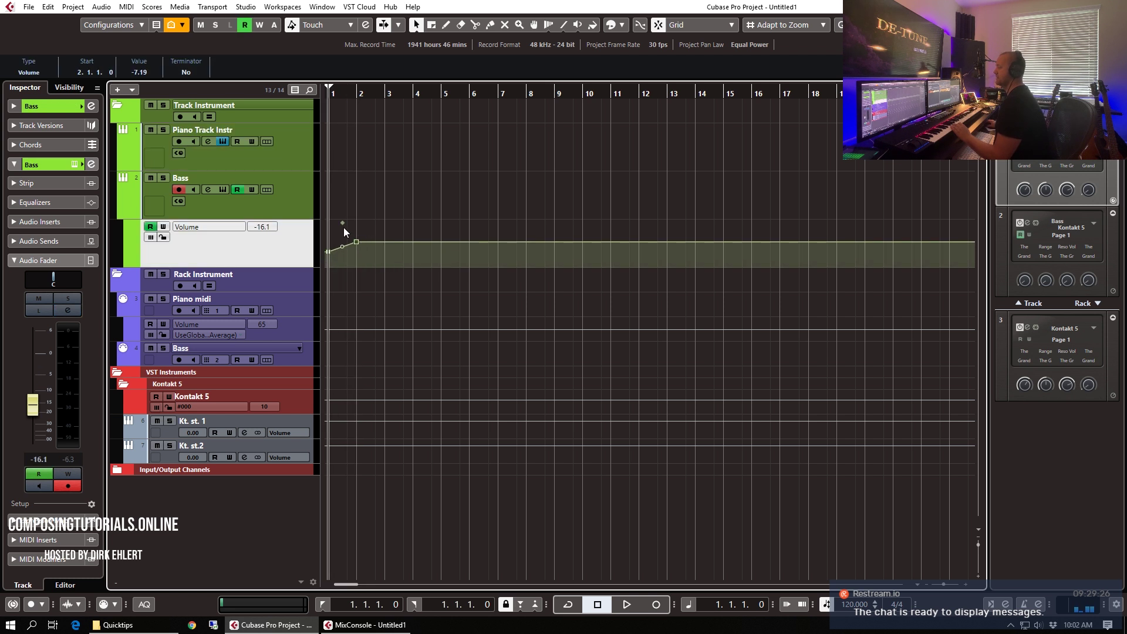
{"action": "left_click", "coordinate": [279, 215]}
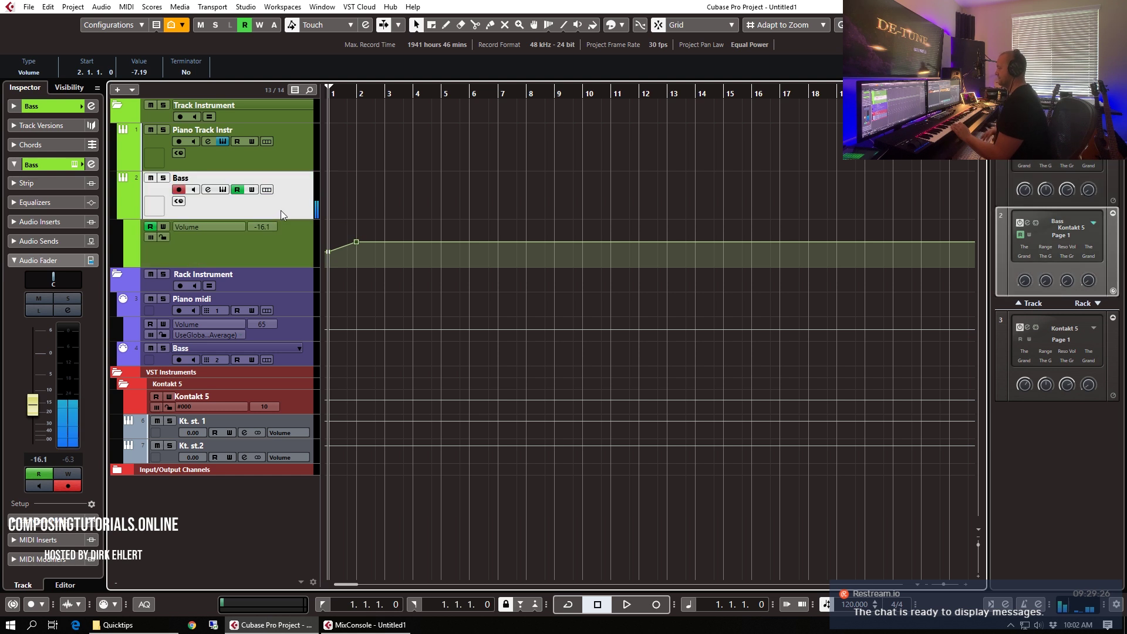
{"action": "key", "text": "F3"}
{"action": "key", "text": "space"}
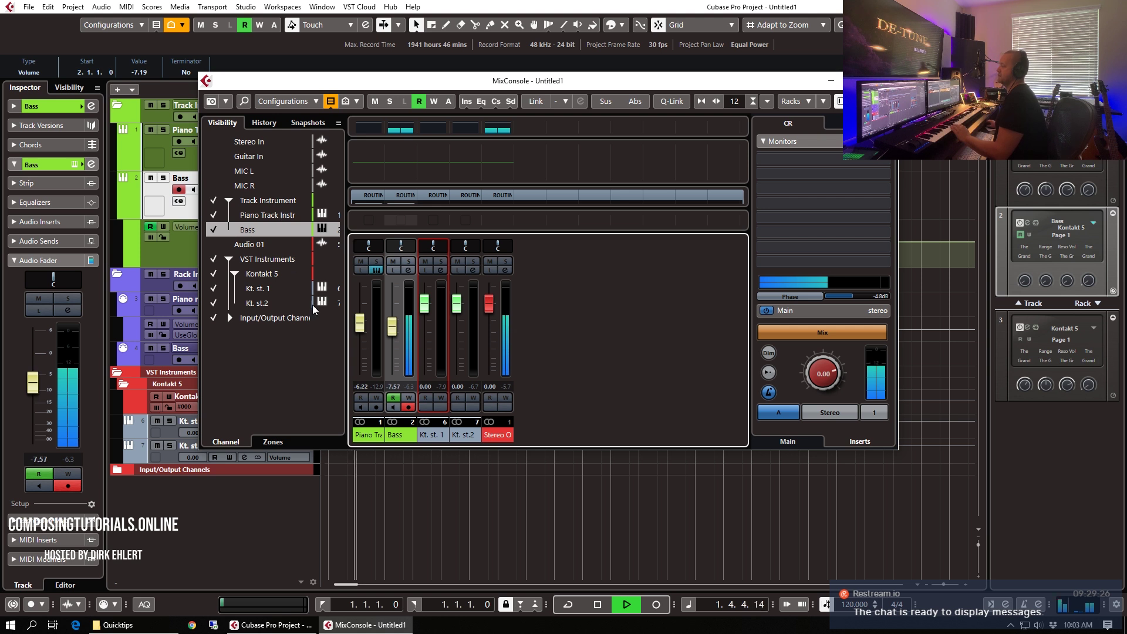
- Stop playback, close MixConsole and hide the Bass instrument track's Volume automation lane
{"action": "key", "text": "space"}
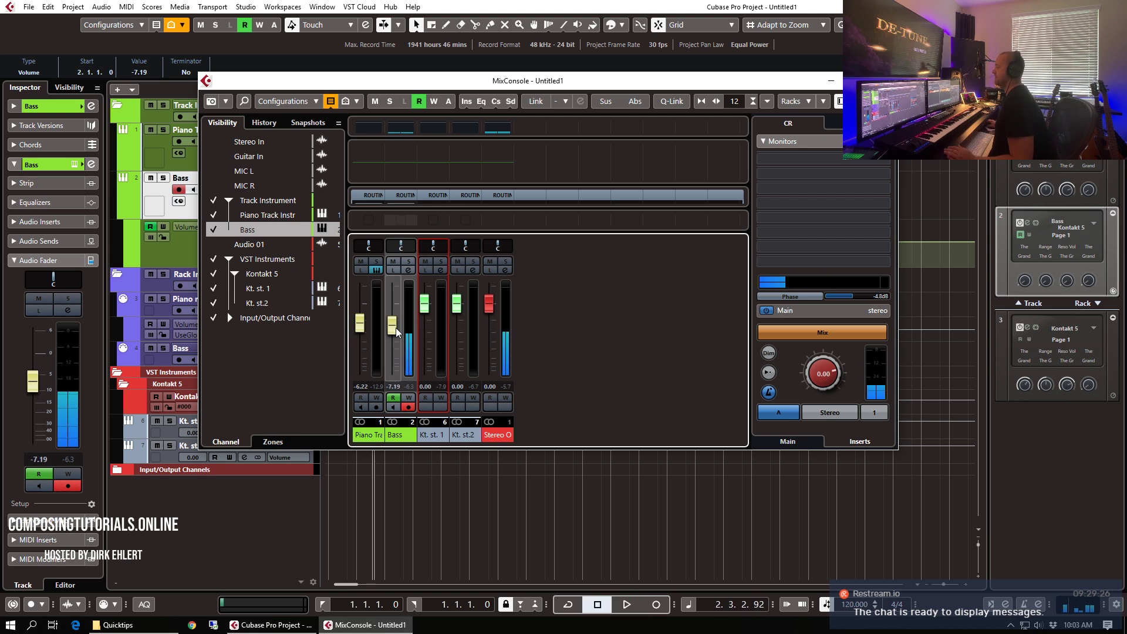
{"action": "key", "text": "F3"}
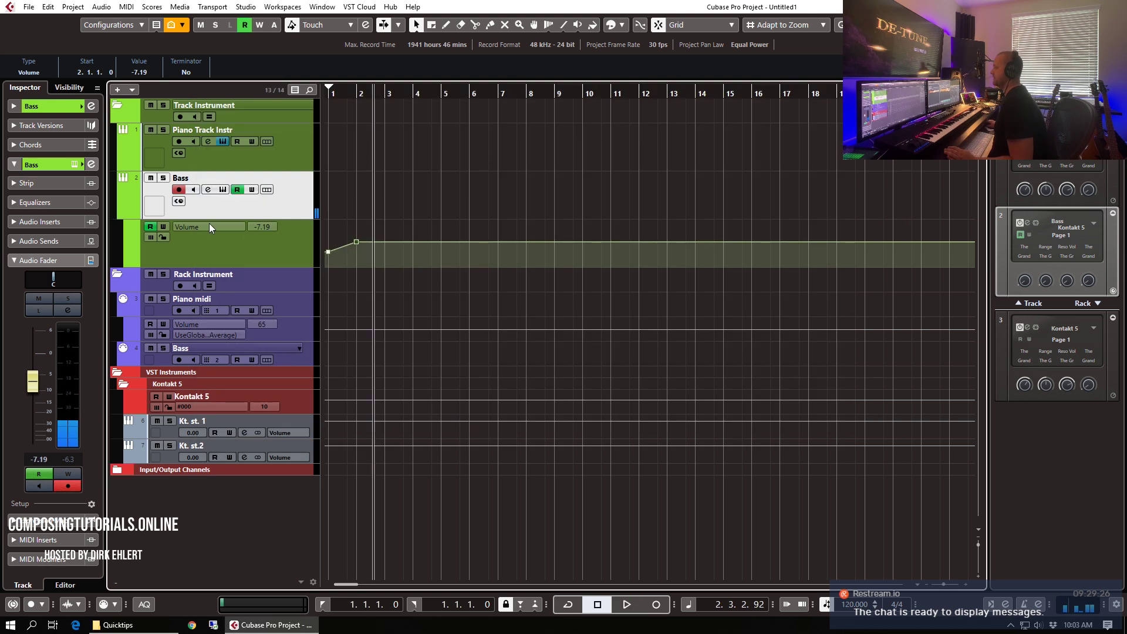
{"action": "left_click", "coordinate": [134, 226]}
- Reduce the heights of the Piano Track Instr and Bass instrument tracks, collapsing Piano Track Instr to a single name row
{"action": "left_click", "coordinate": [308, 155], "text": "ctrl"}
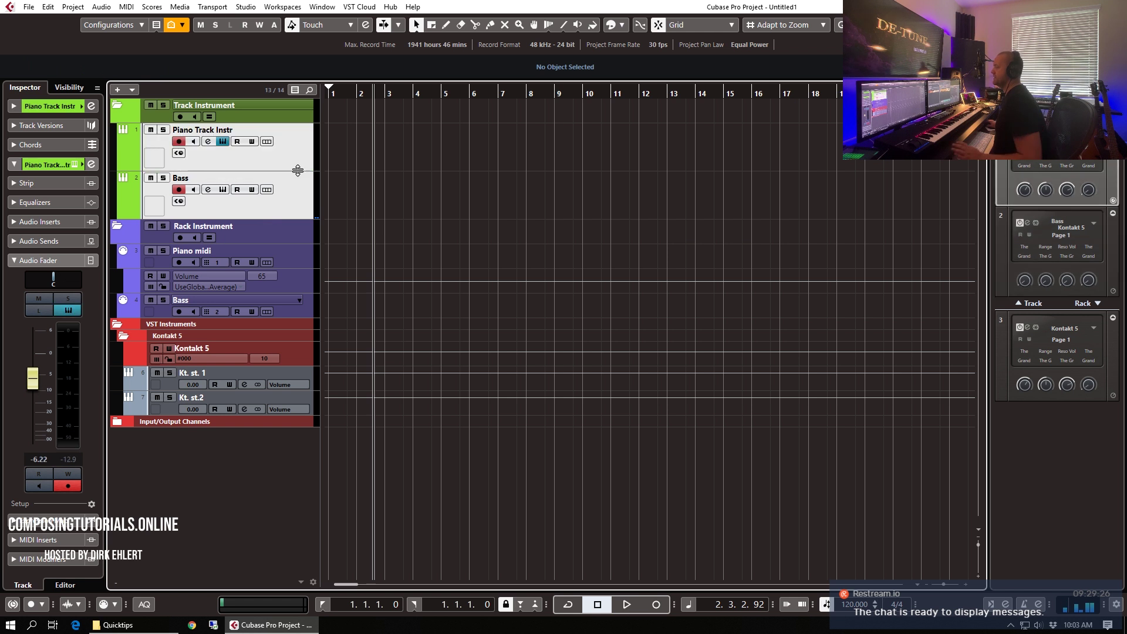
{"action": "left_click_drag", "start_coordinate": [301, 171], "coordinate": [302, 158]}
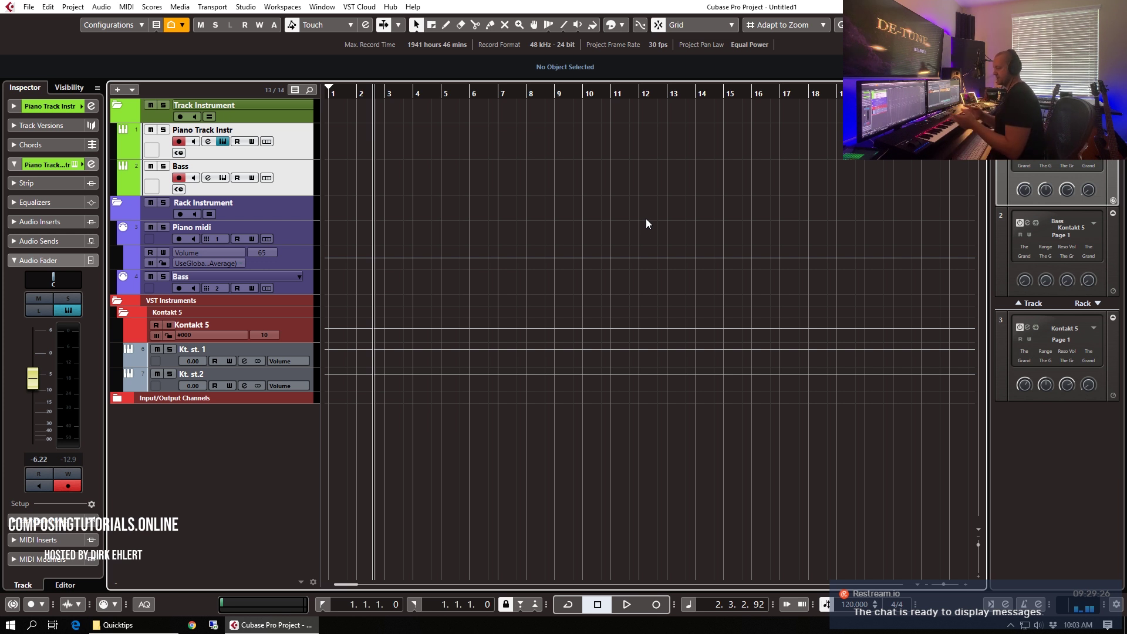
{"action": "right_click", "coordinate": [310, 228]}
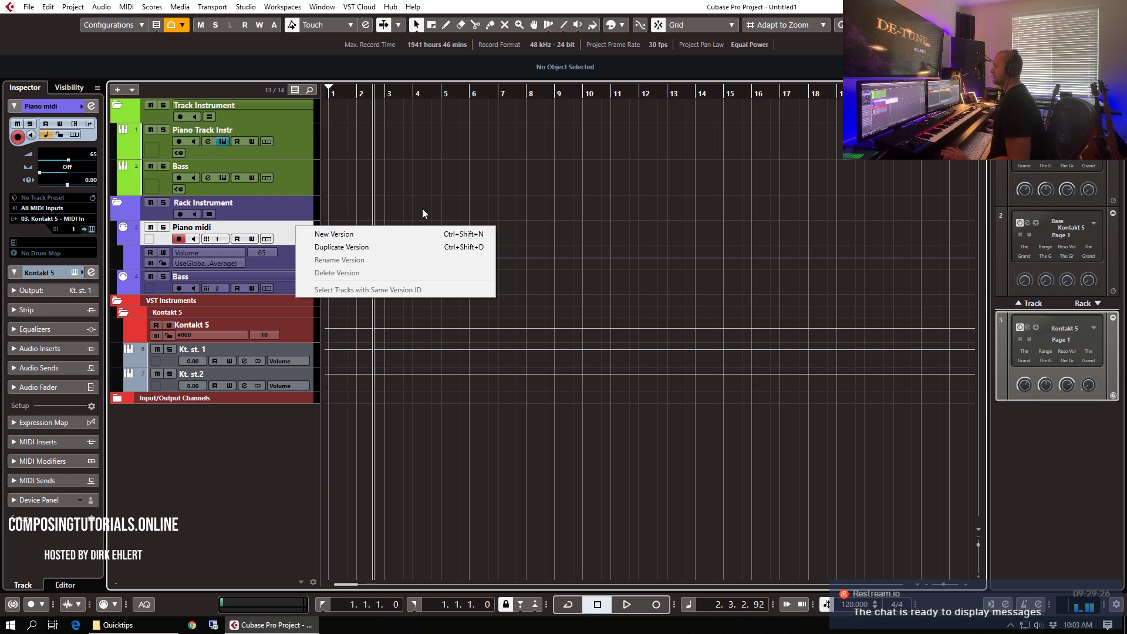
{"action": "left_click", "coordinate": [446, 204]}
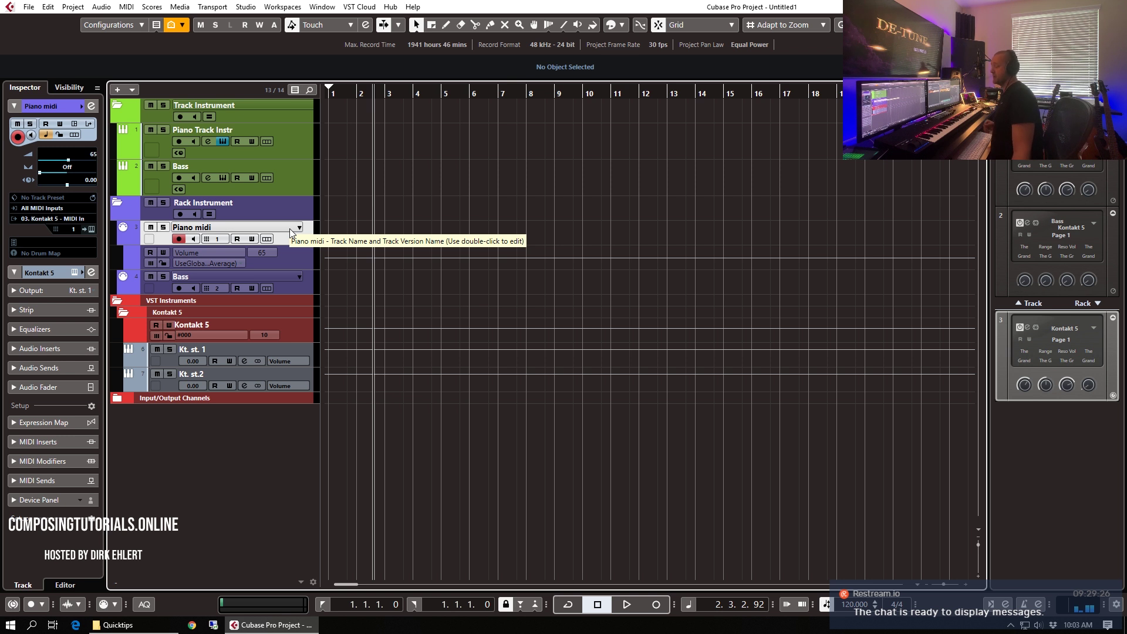
{"action": "left_click", "coordinate": [290, 172]}
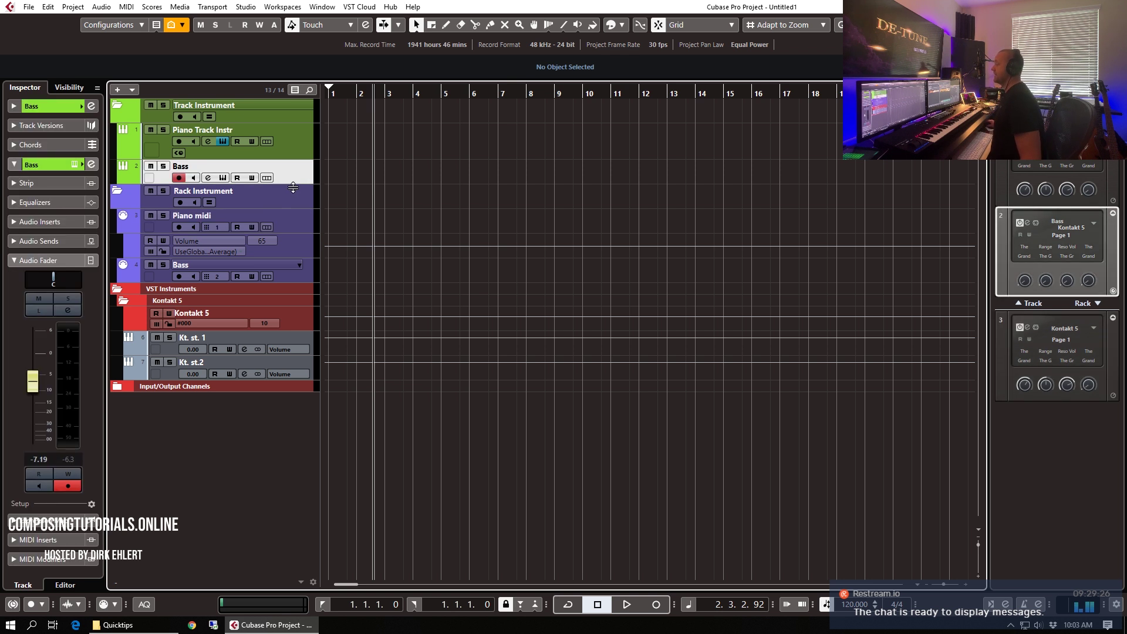
{"action": "left_click_drag", "start_coordinate": [292, 159], "coordinate": [304, 146]}
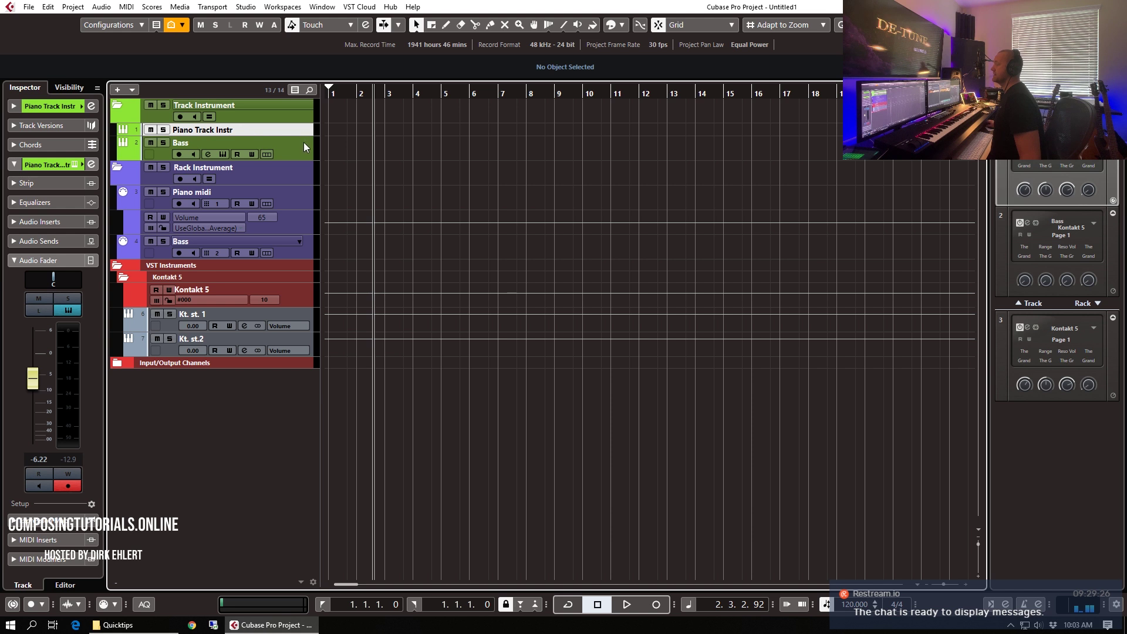